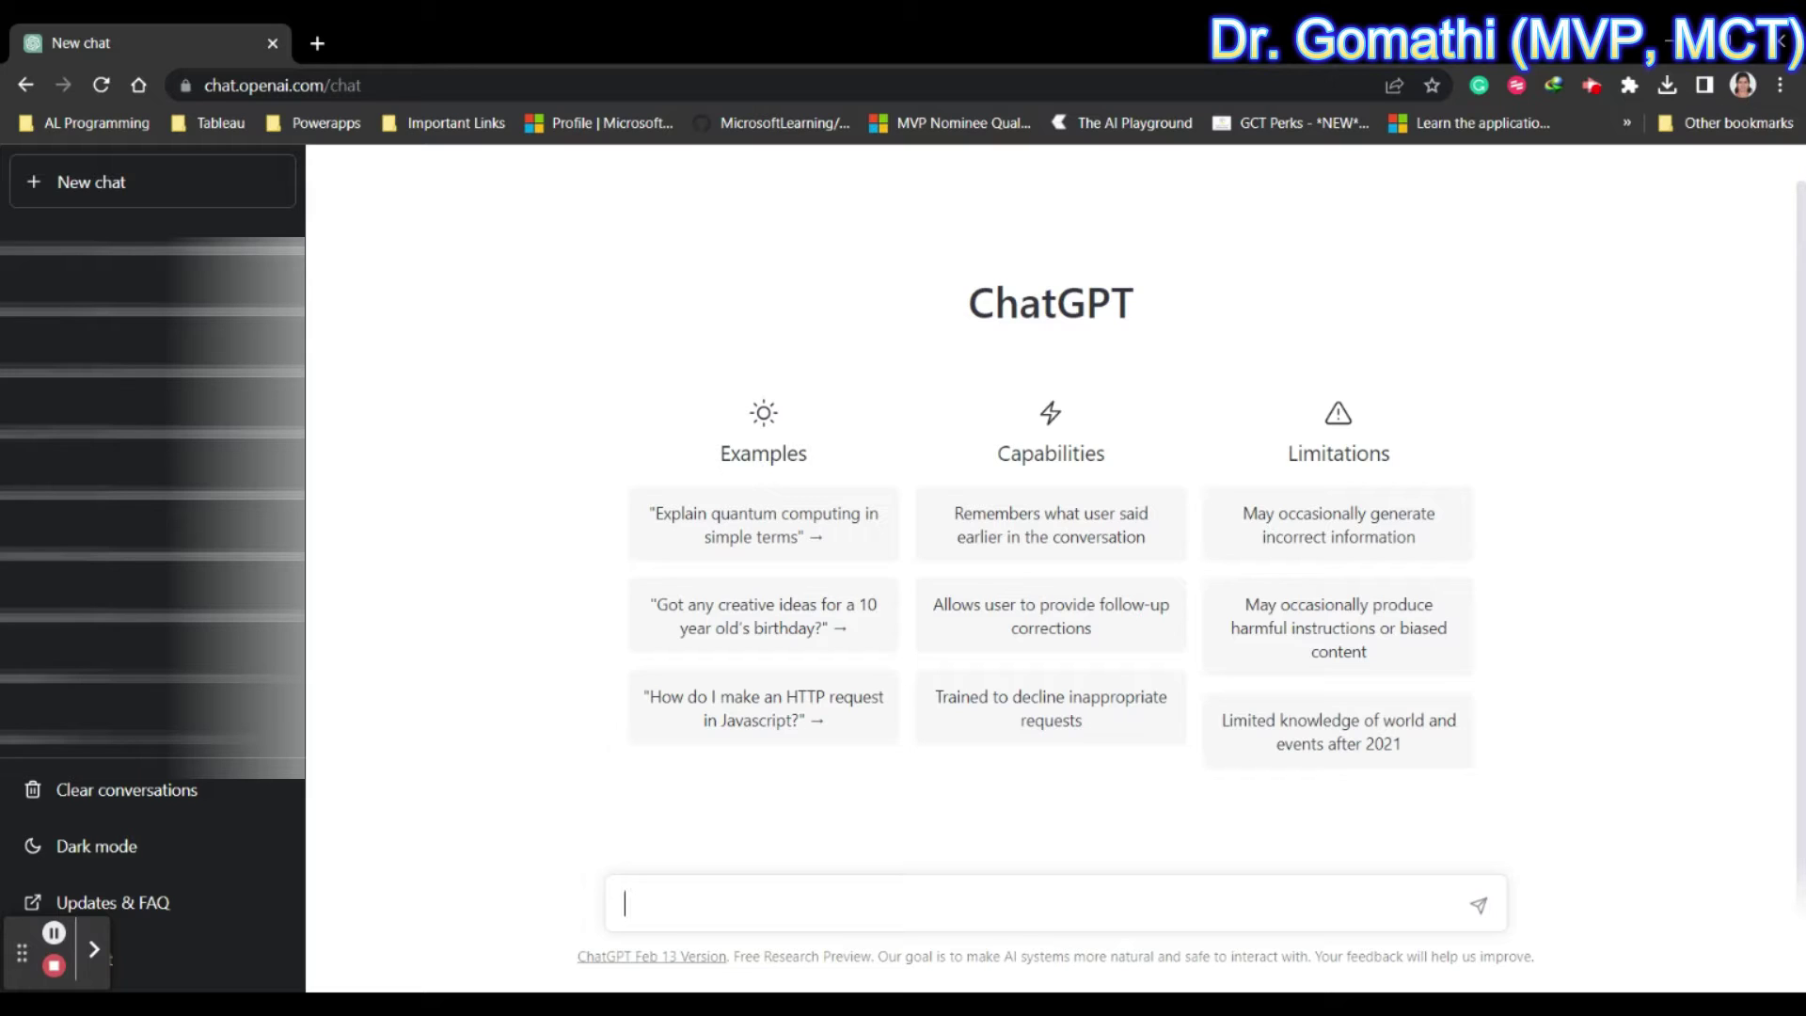
Ask whether a table with columns staff no, dentist name, patient no, patient name, appointment date, appointment time, surgery no and medicine prescribed is normalised
text(I have a table with columns staff no, dentist name, patient no, patient name, appointment date, appointment time, surgery no and medicine prescribed. Whether the table is normalised?)
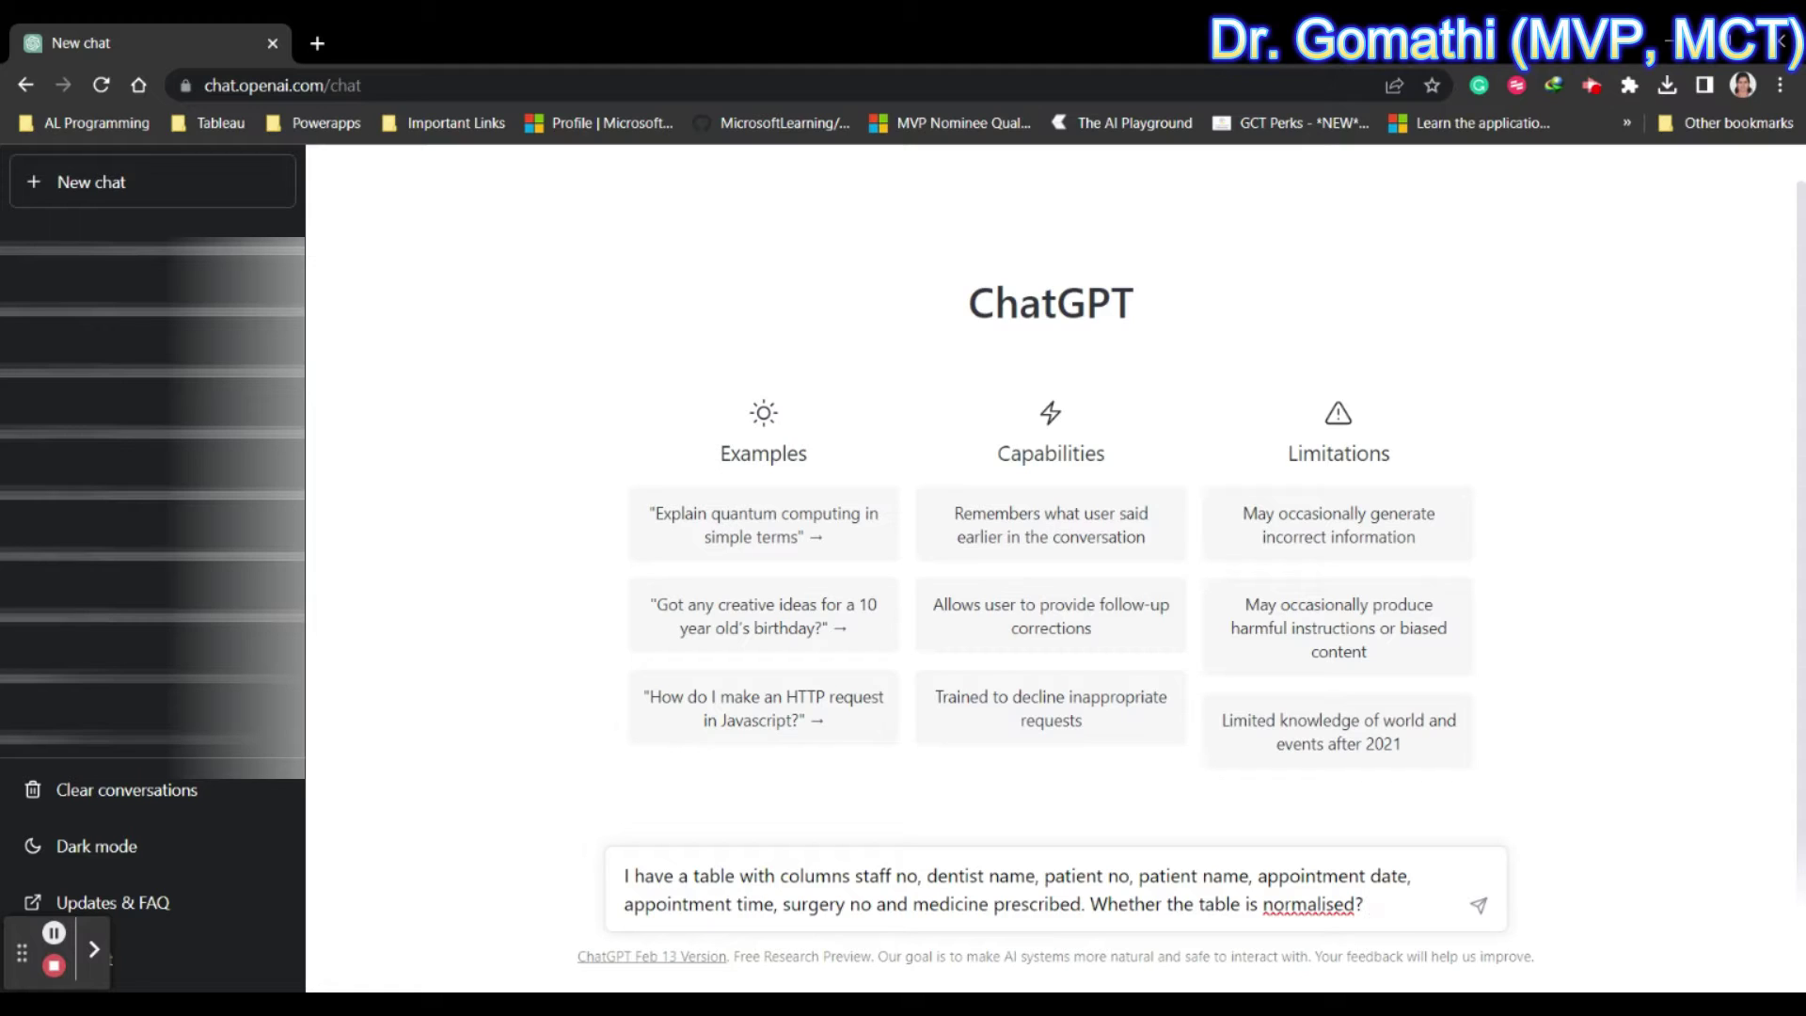
key(Return)
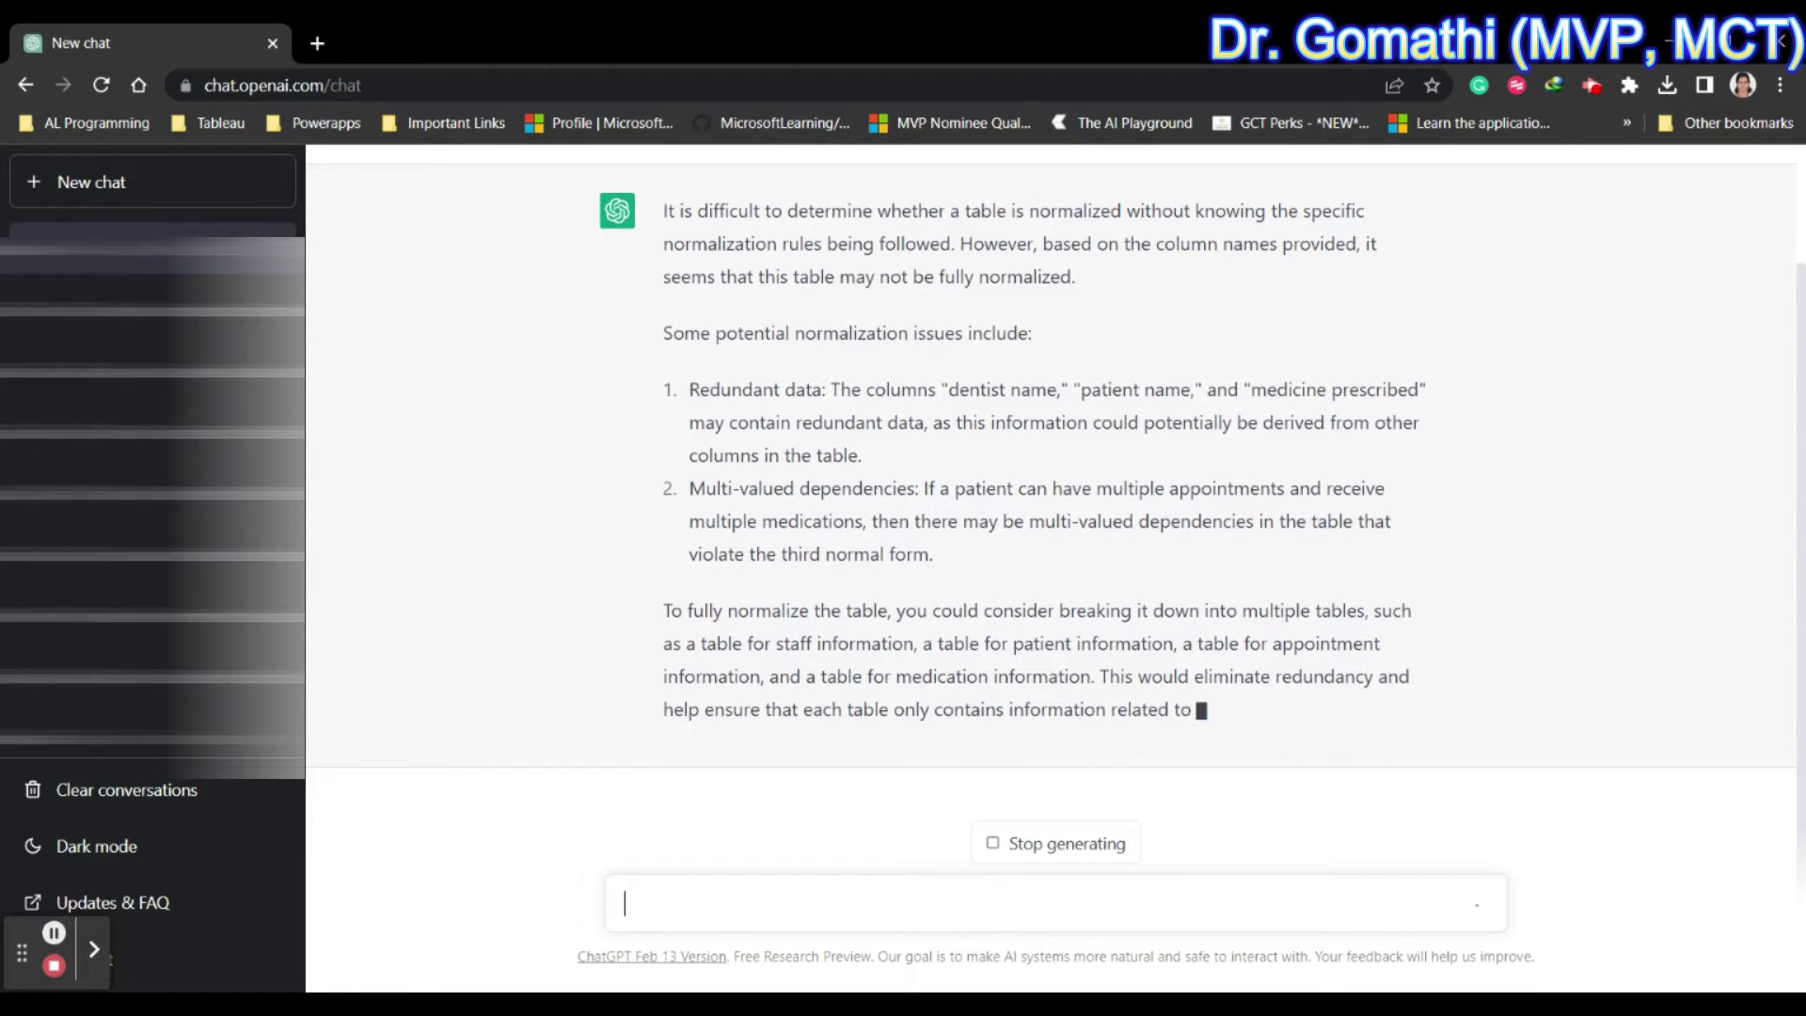
Enter the same dental table description as a new prompt and remove its closing question "Whether the table is normalised?"
text(I have a table with columns staff no, dentist name, patient no, patient name, appointment date, appointment time, surgery no and medicine prescribed. Whether the table is normalised?)
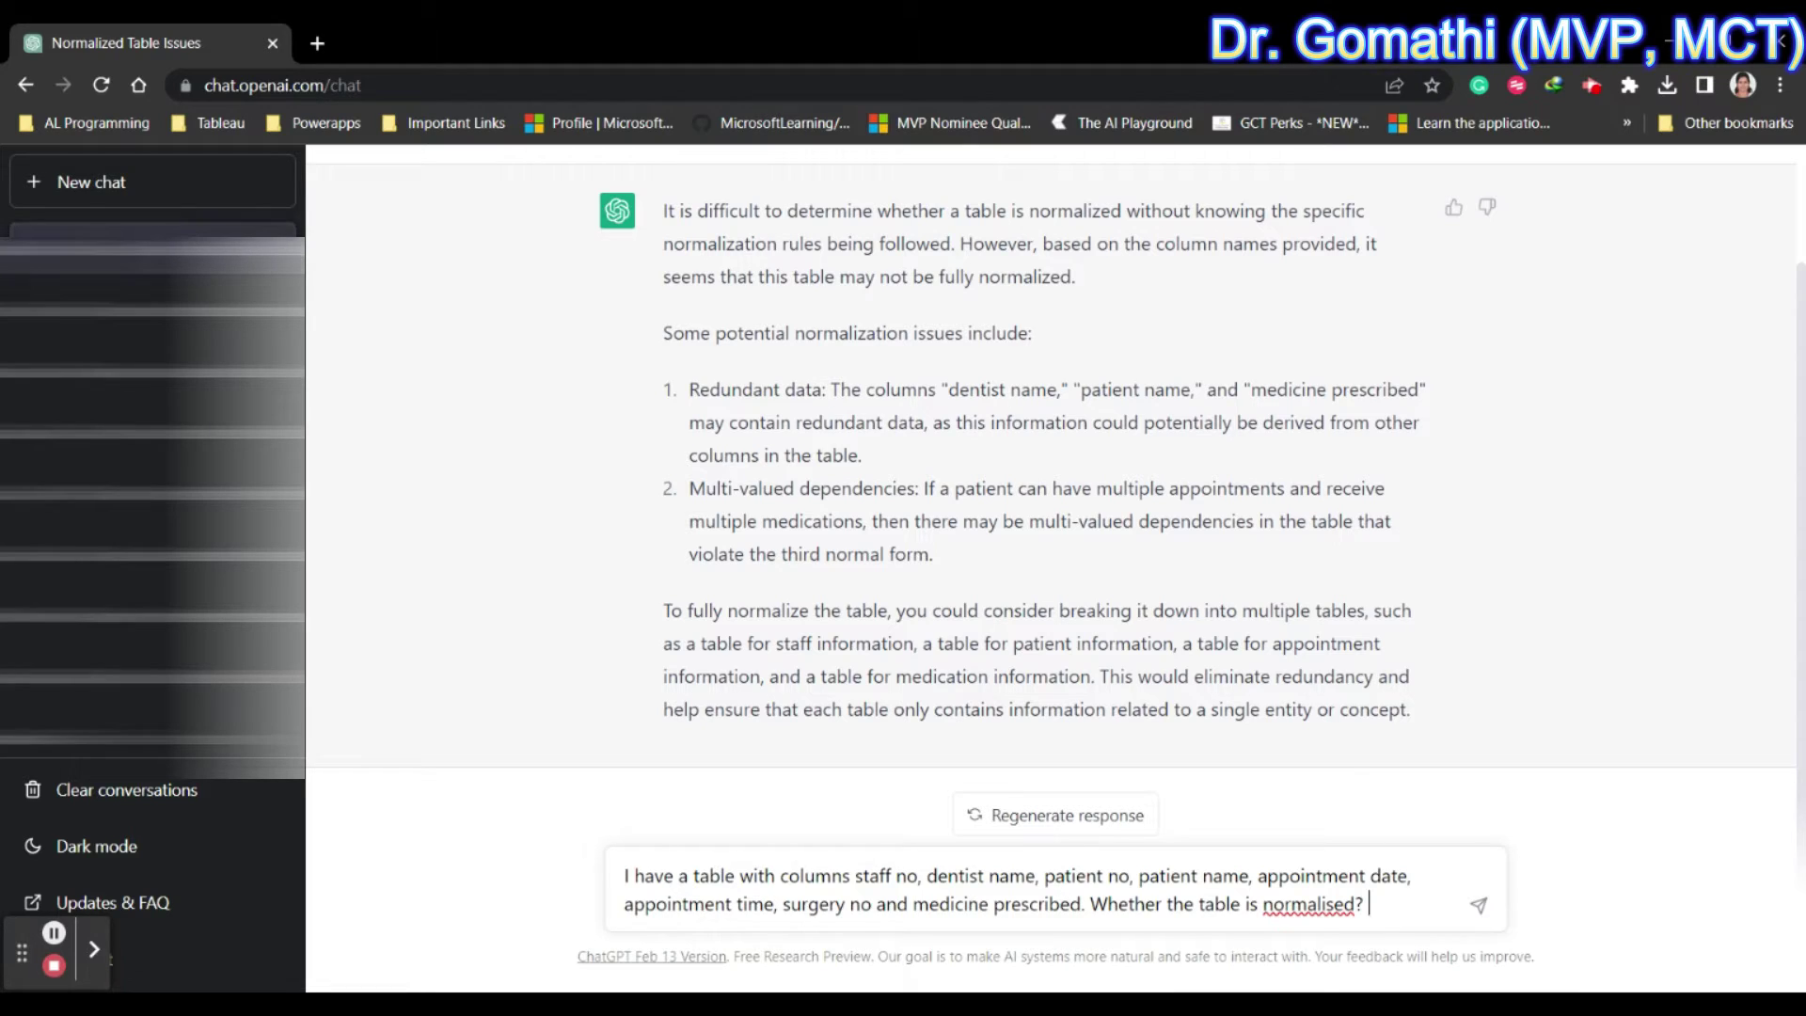
key(ctrl+shift+Left)
key(ctrl+shift+Left)
key(ctrl+shift+Left)
key(ctrl+shift+Left)
key(ctrl+shift+Left)
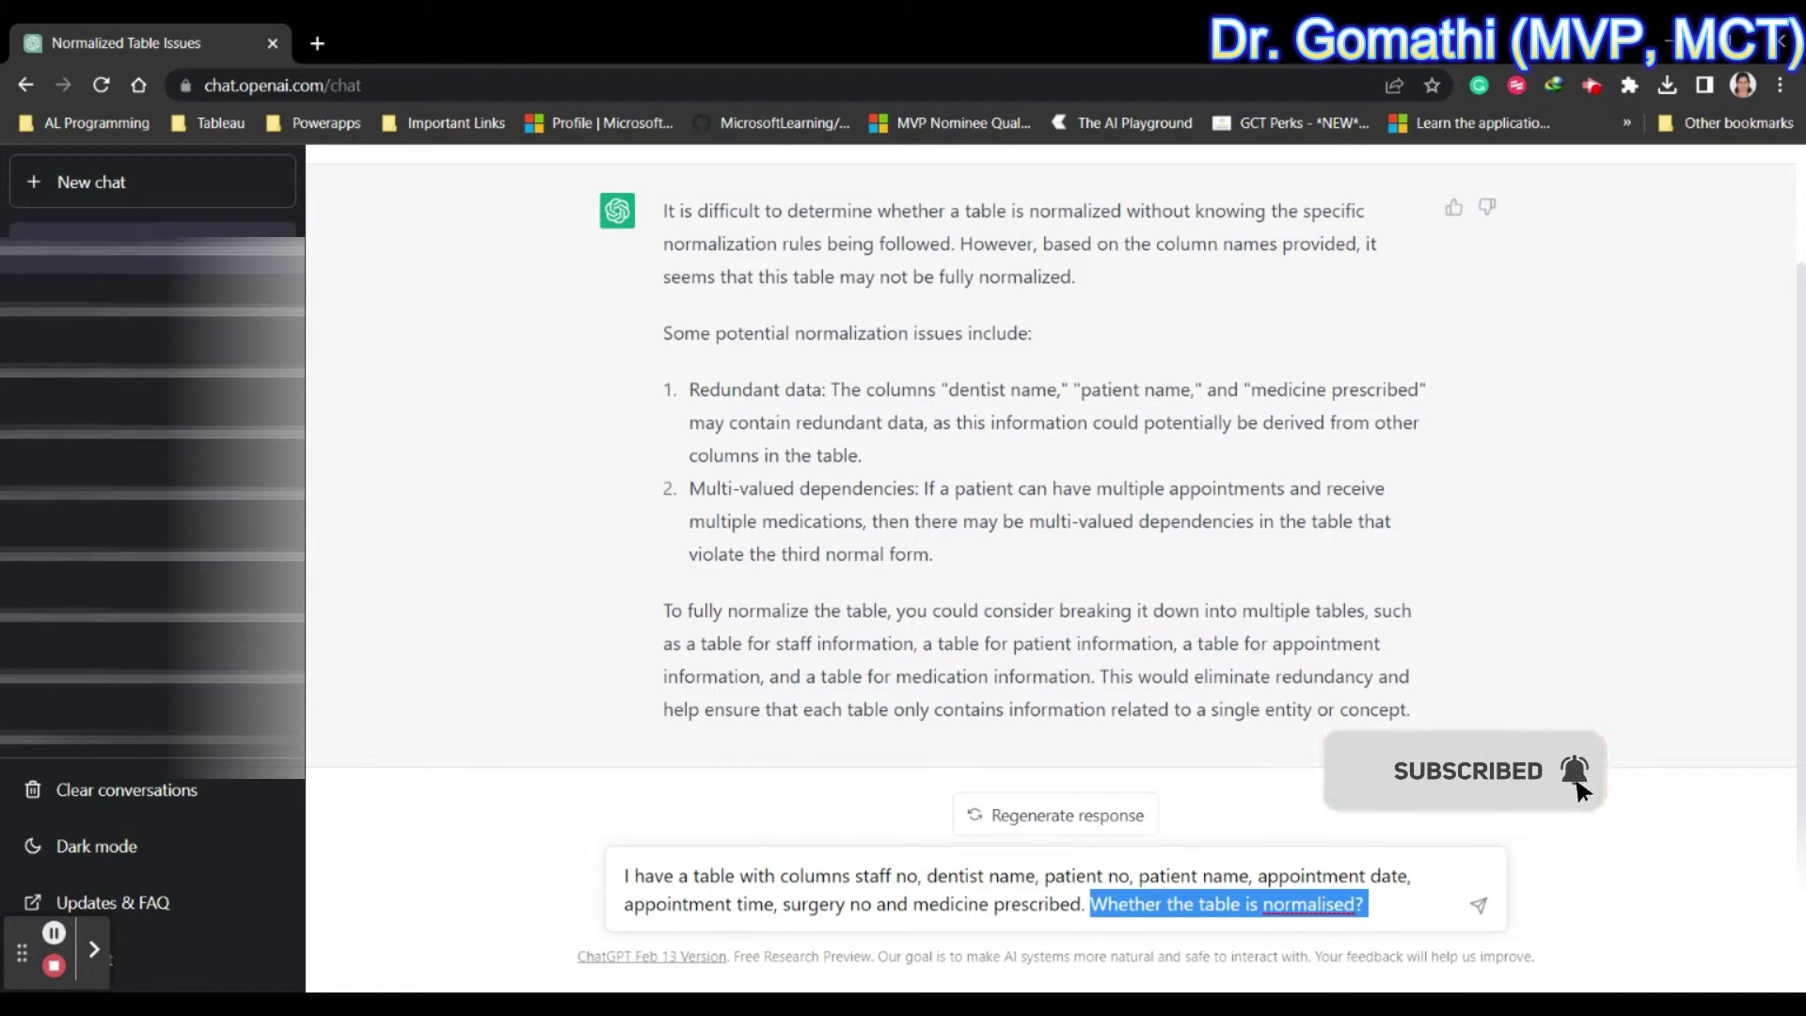
key(BackSpace)
Complete the prompt with the request "normalize the table to 1NF (first normal form)" and send it
text(no)
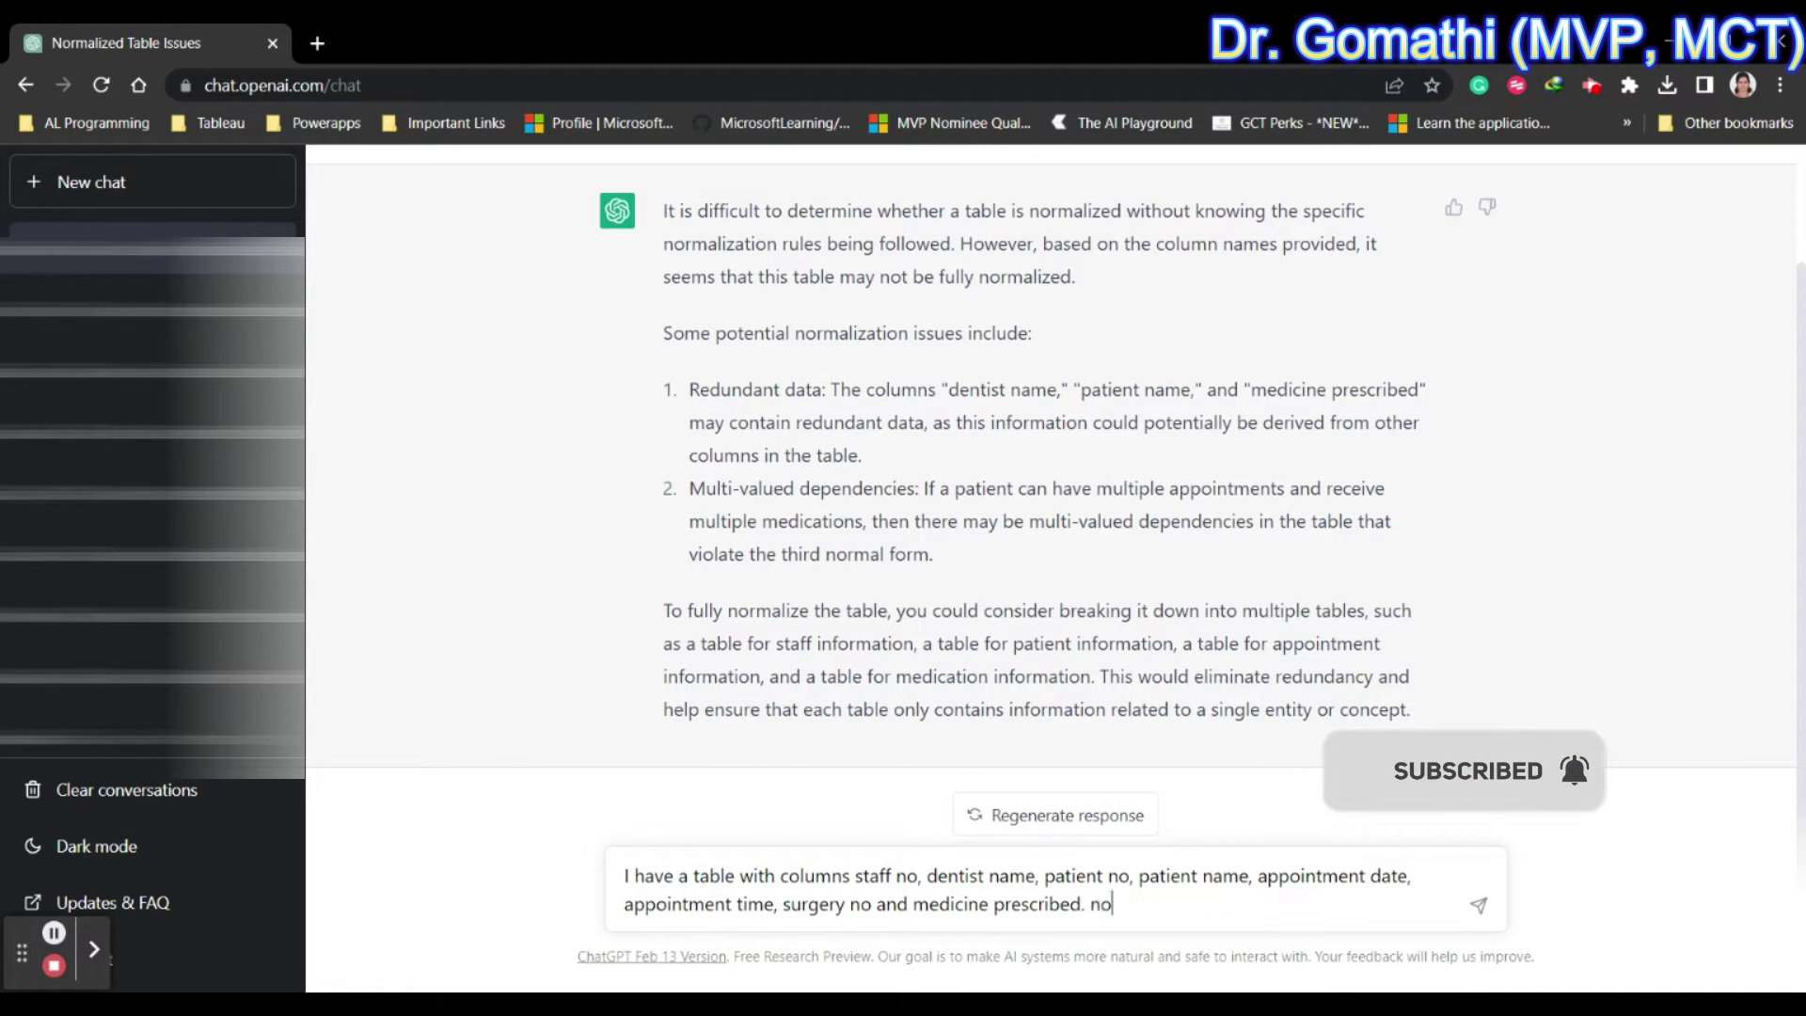
text(rmalize the table to fir)
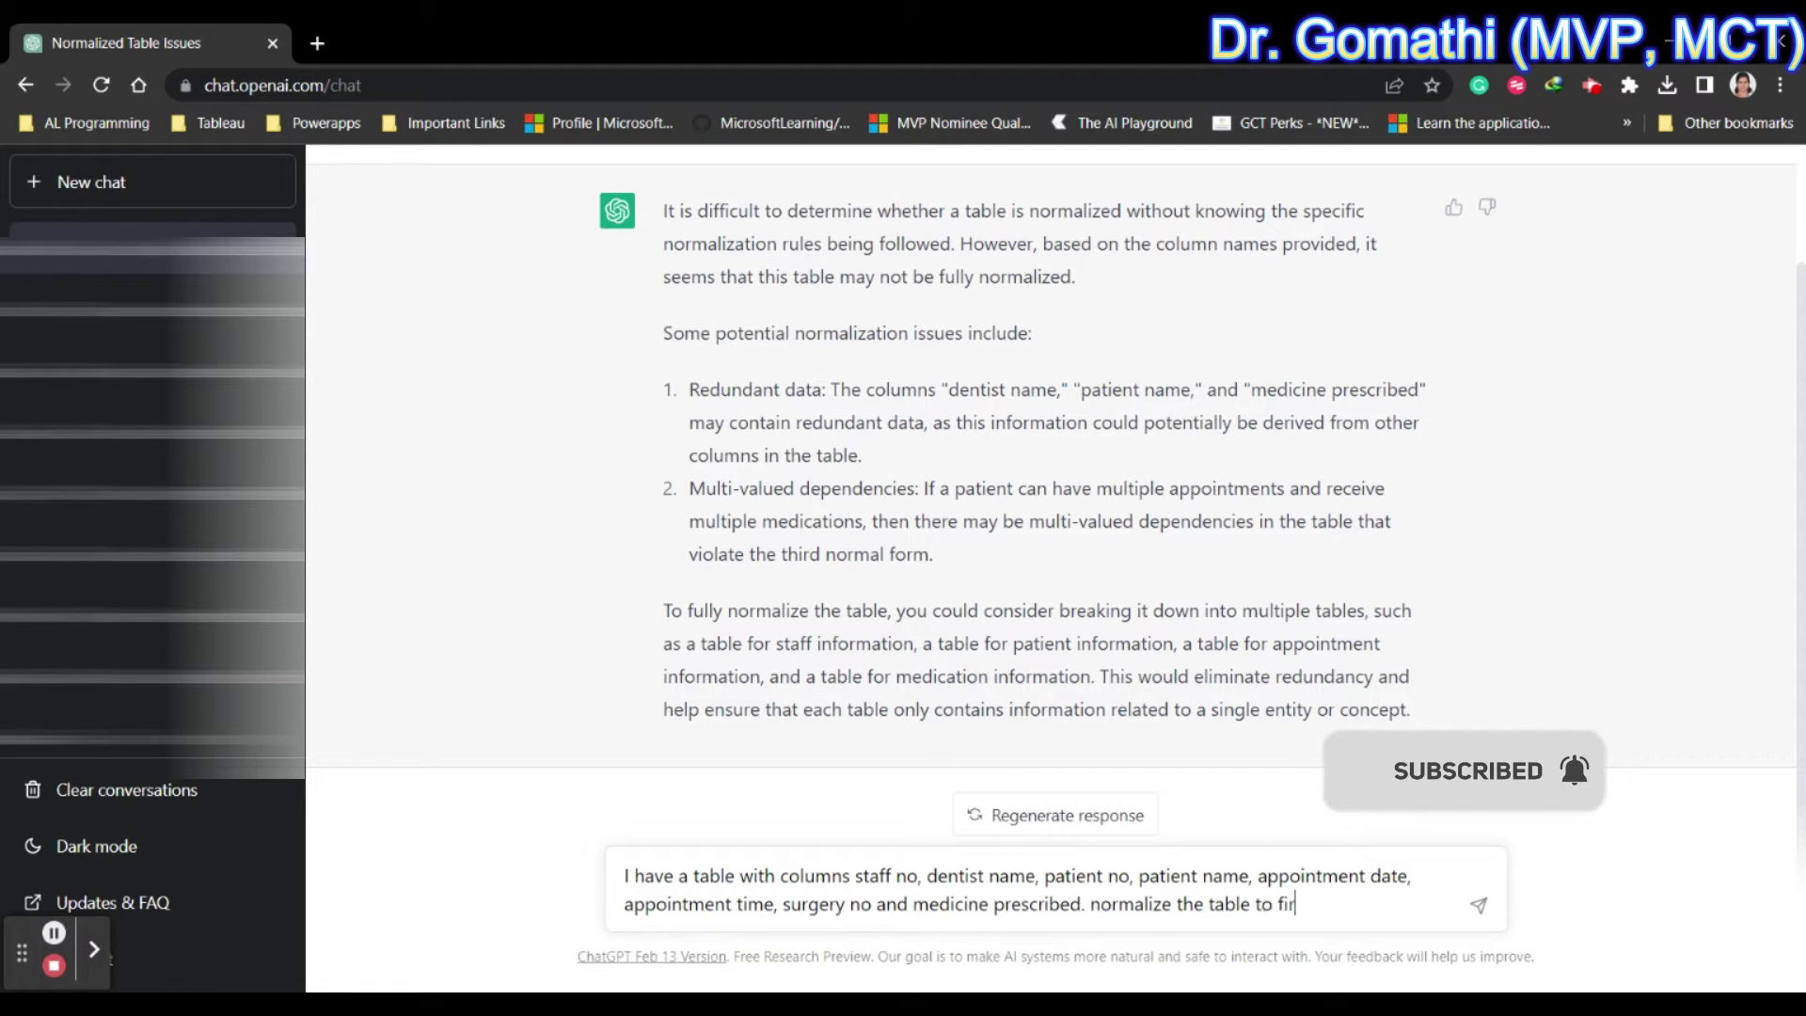
key(BackSpace)
key(BackSpace)
key(BackSpace)
text(1NF )
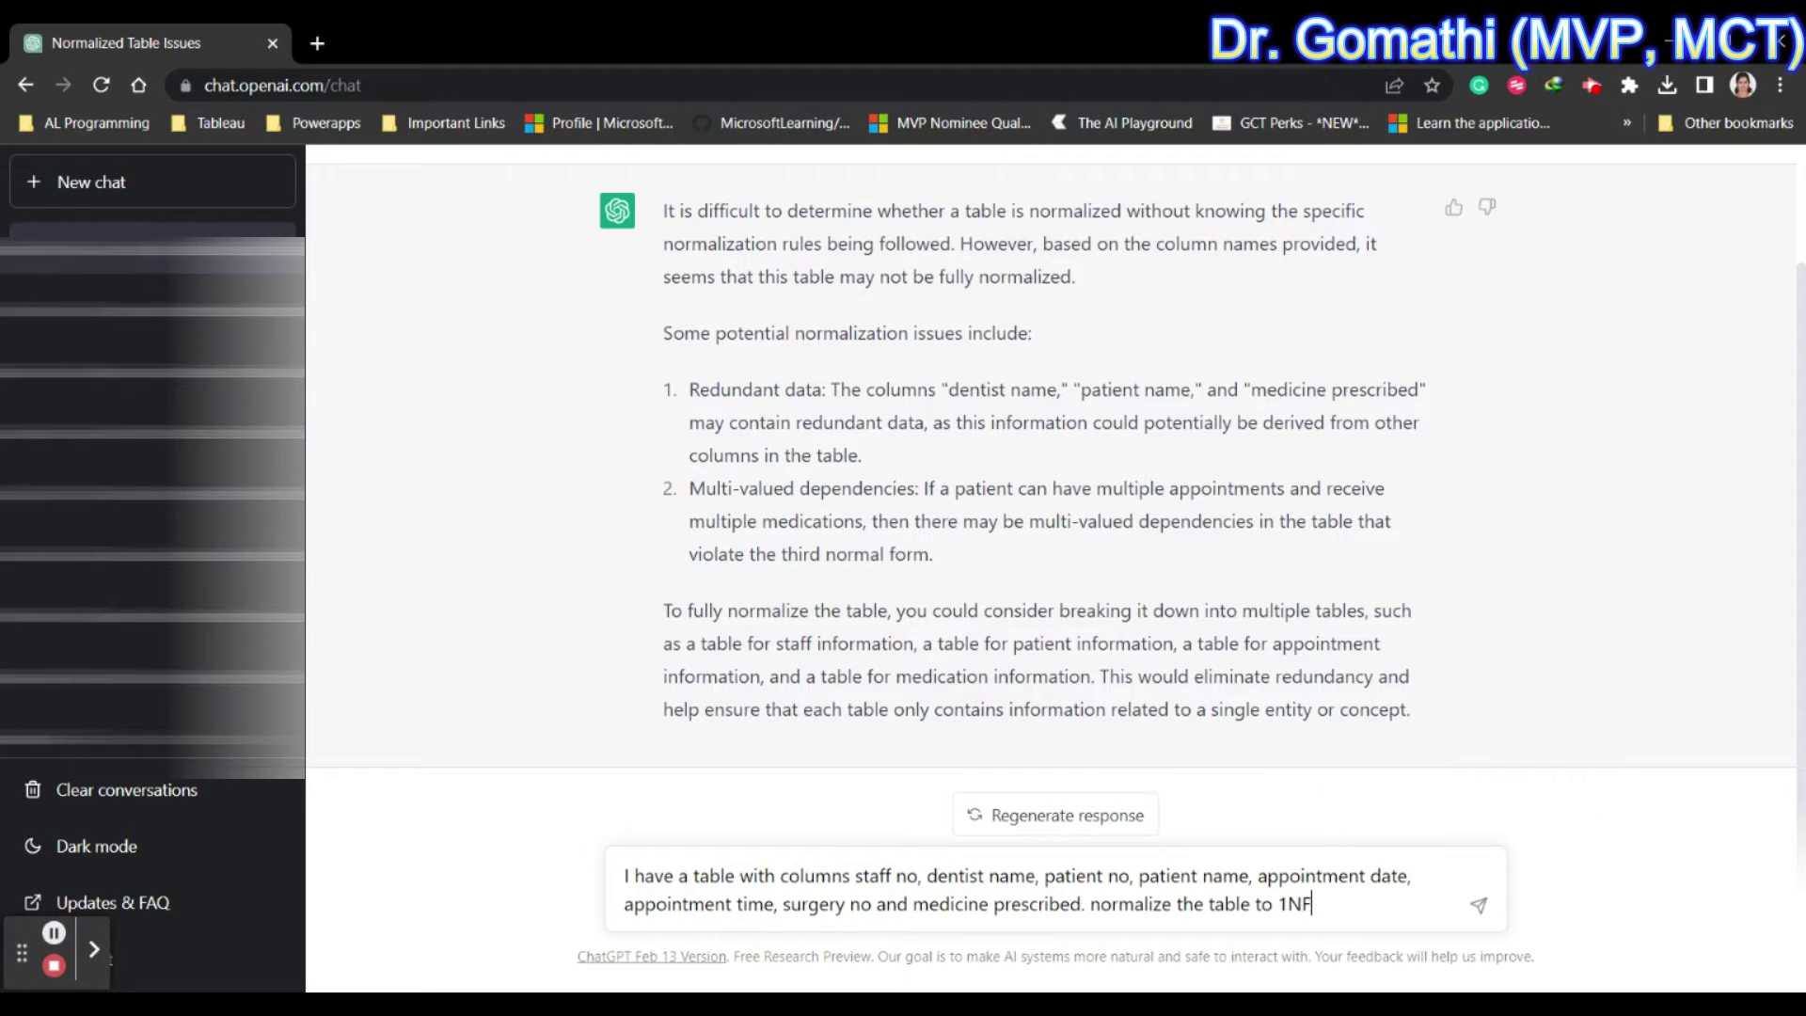
text((first normal form)
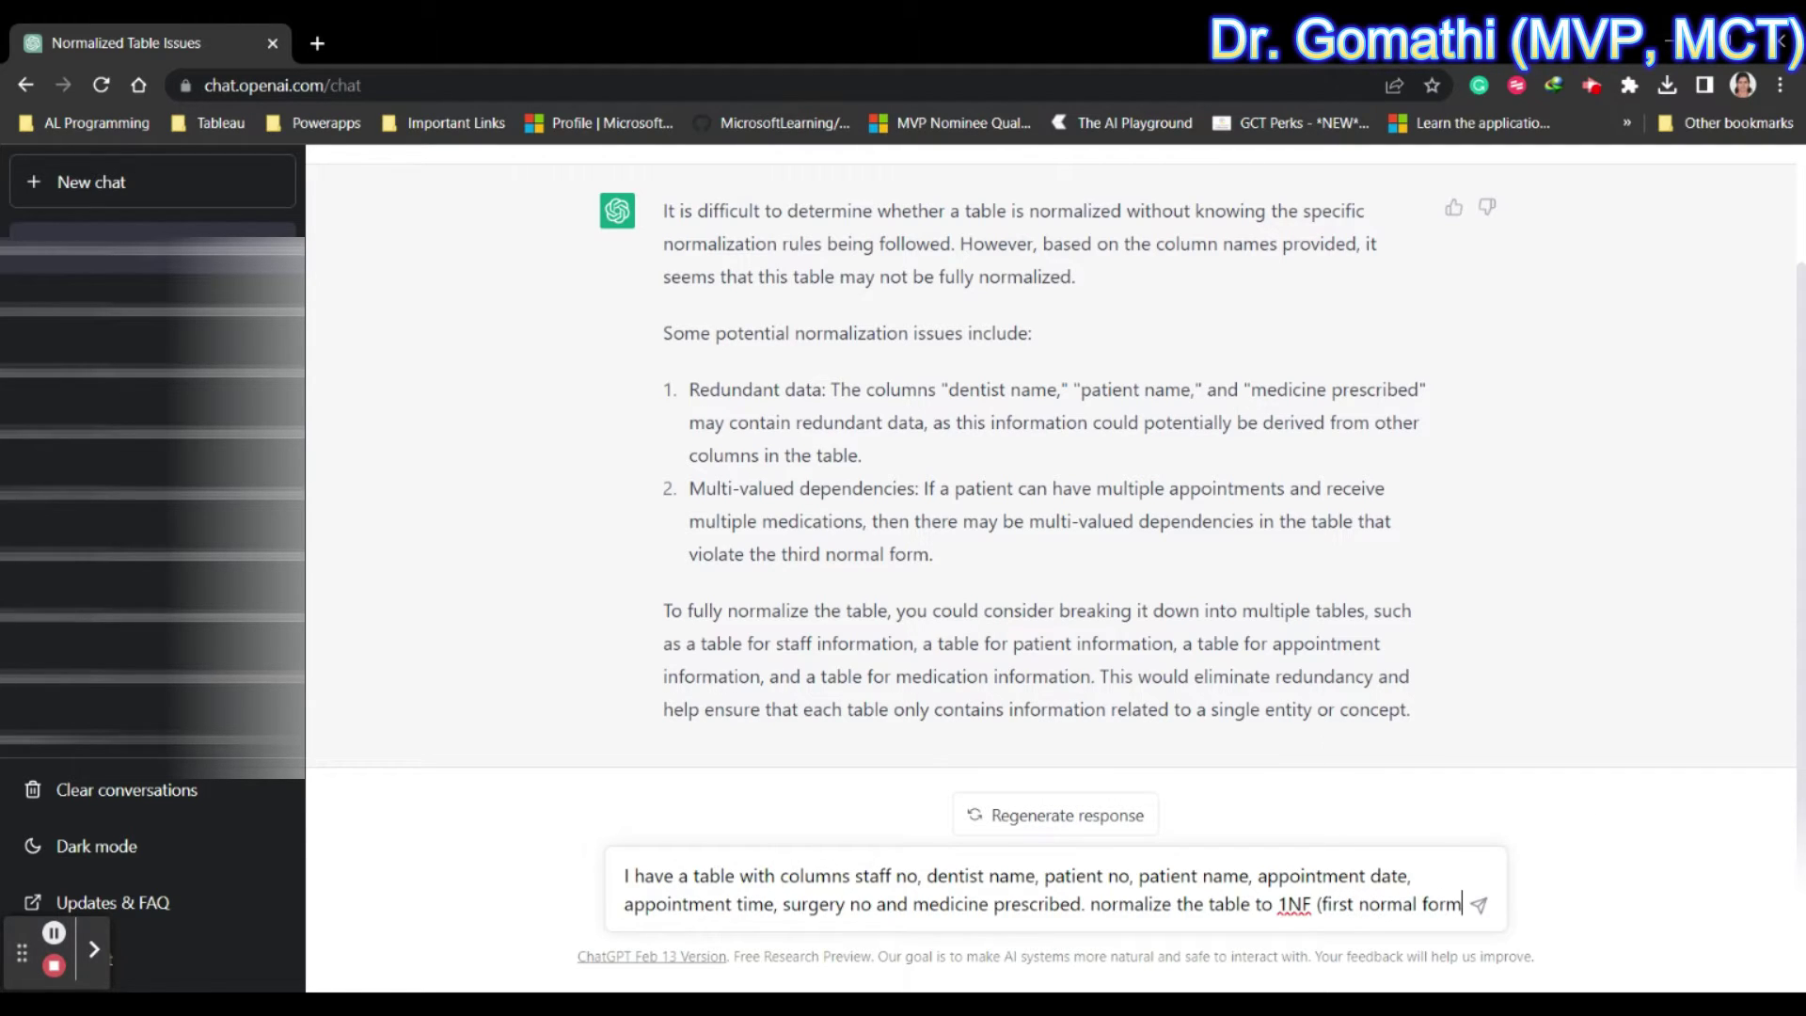
key(Return)
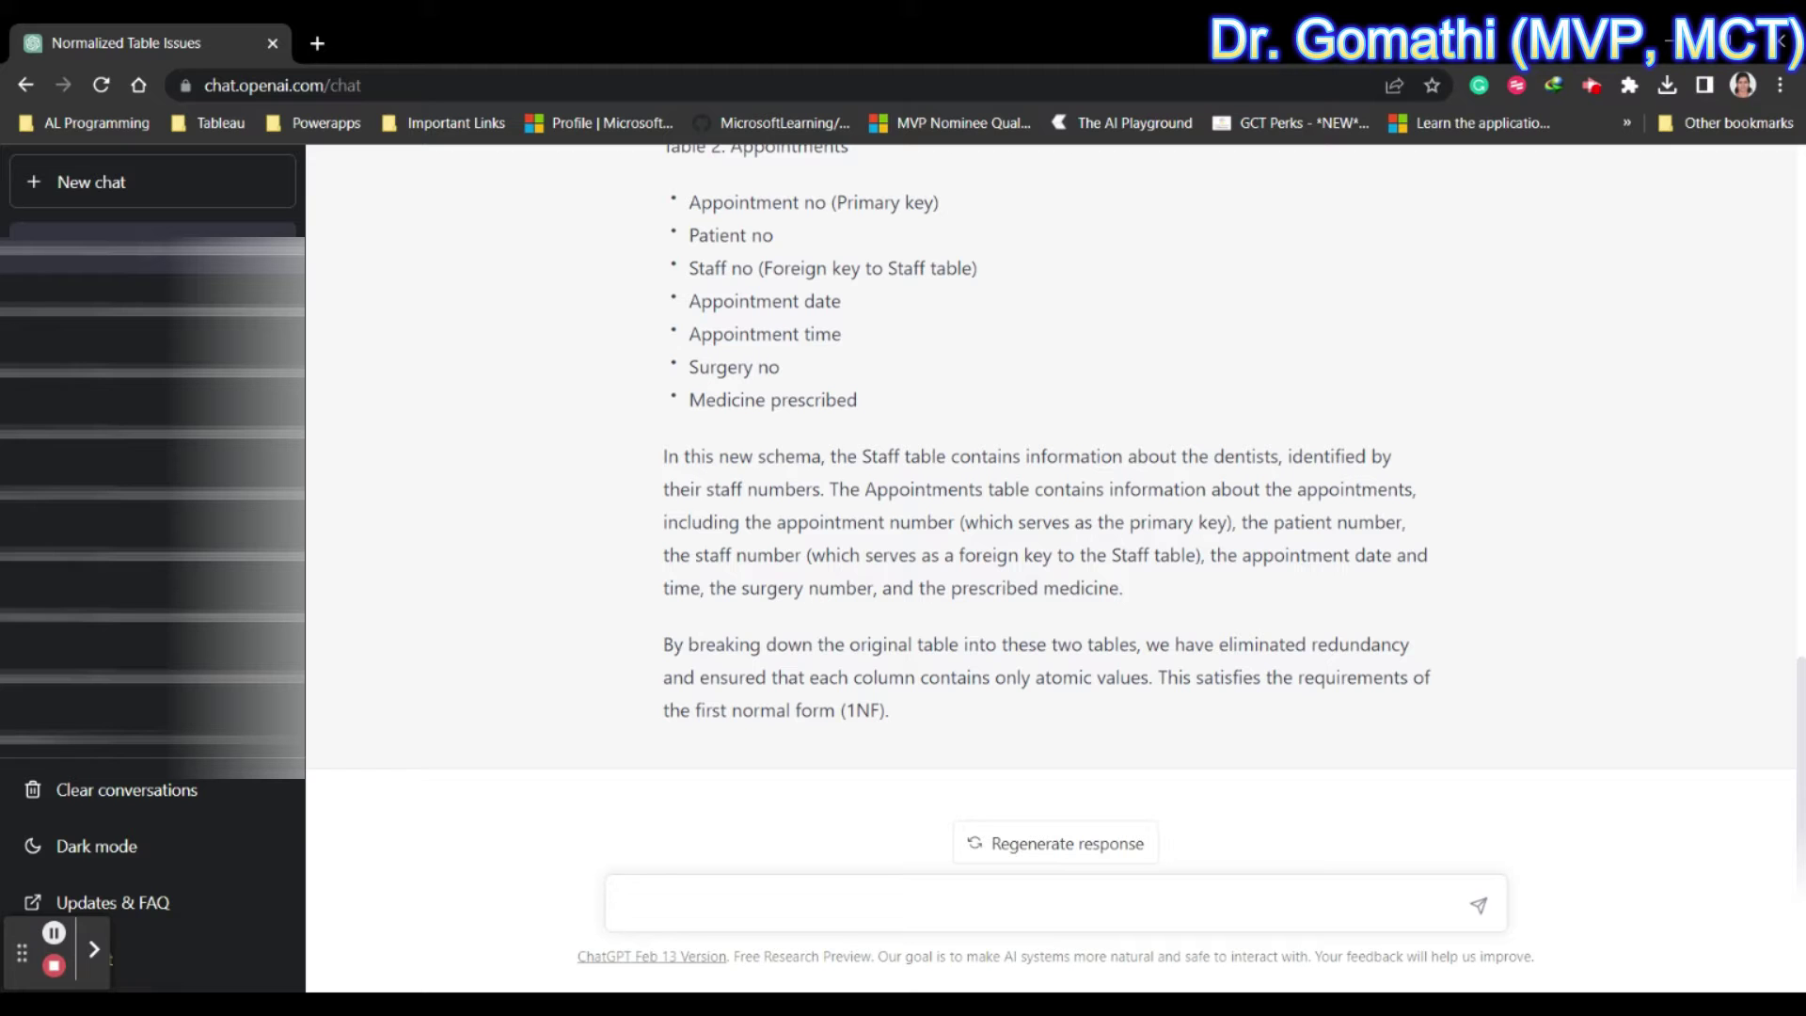
scroll(1301, 701, up, 10)
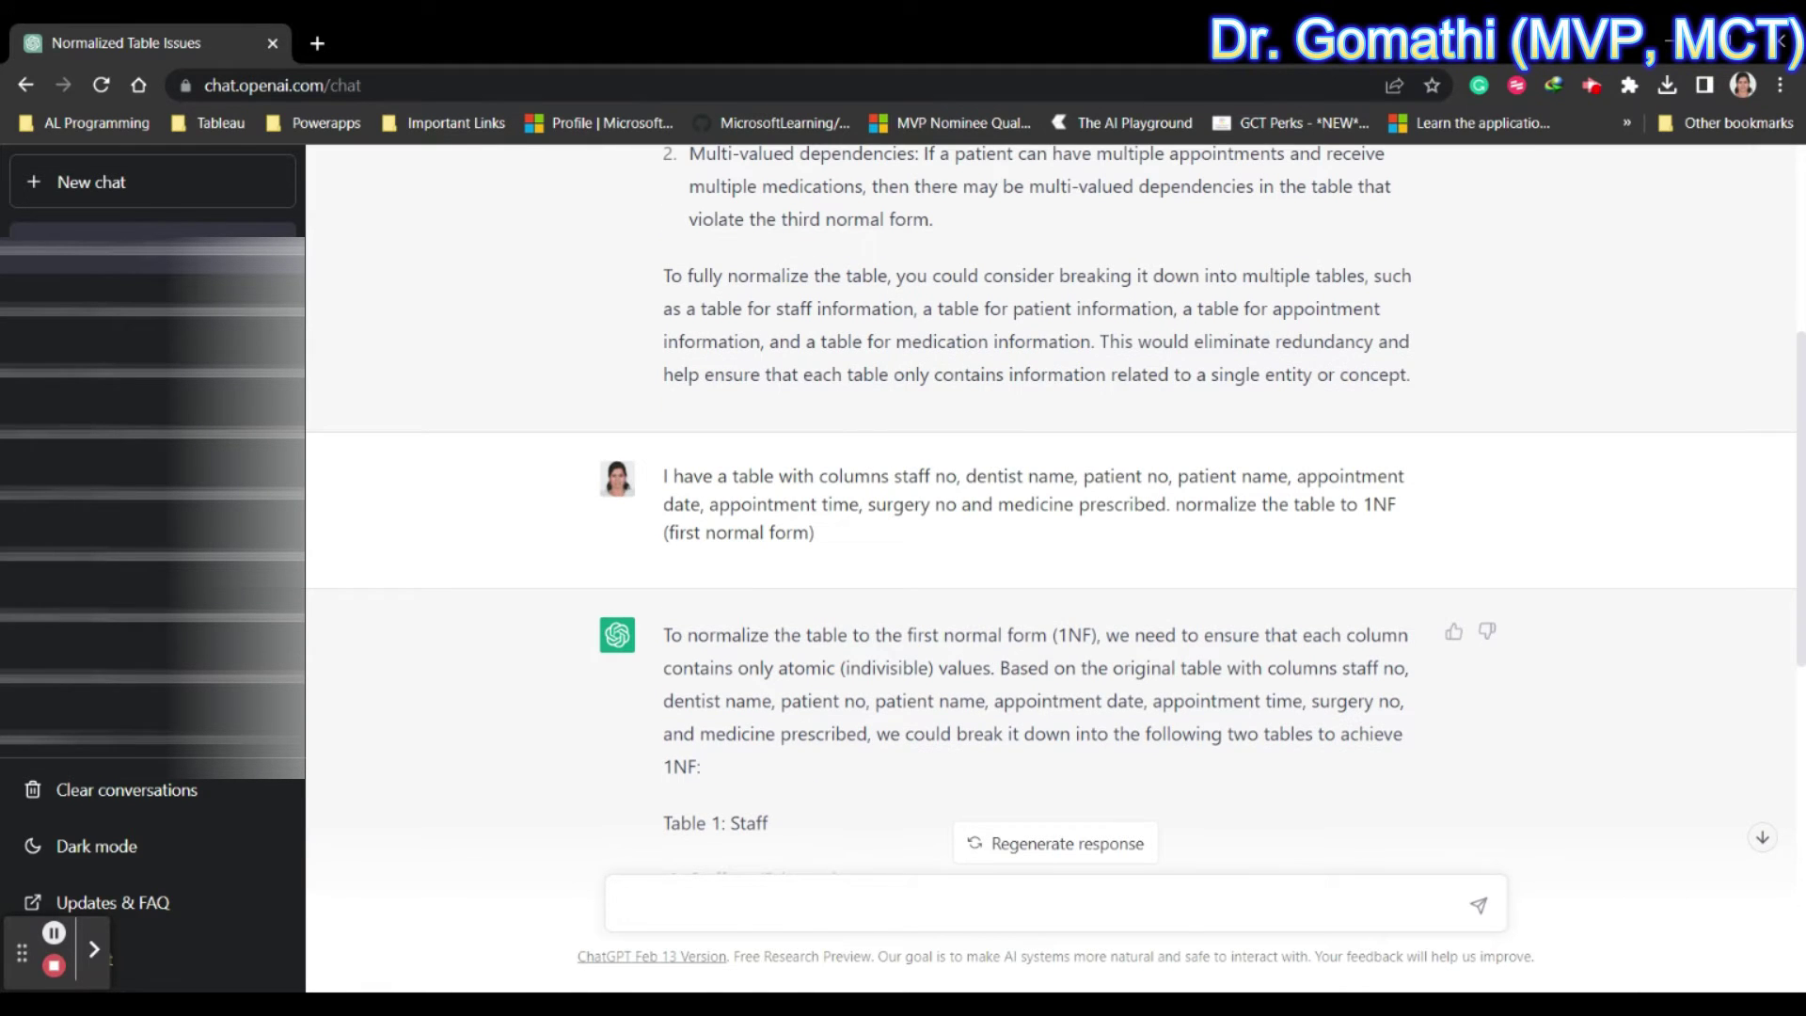
scroll(1307, 712, down, 10)
text(no)
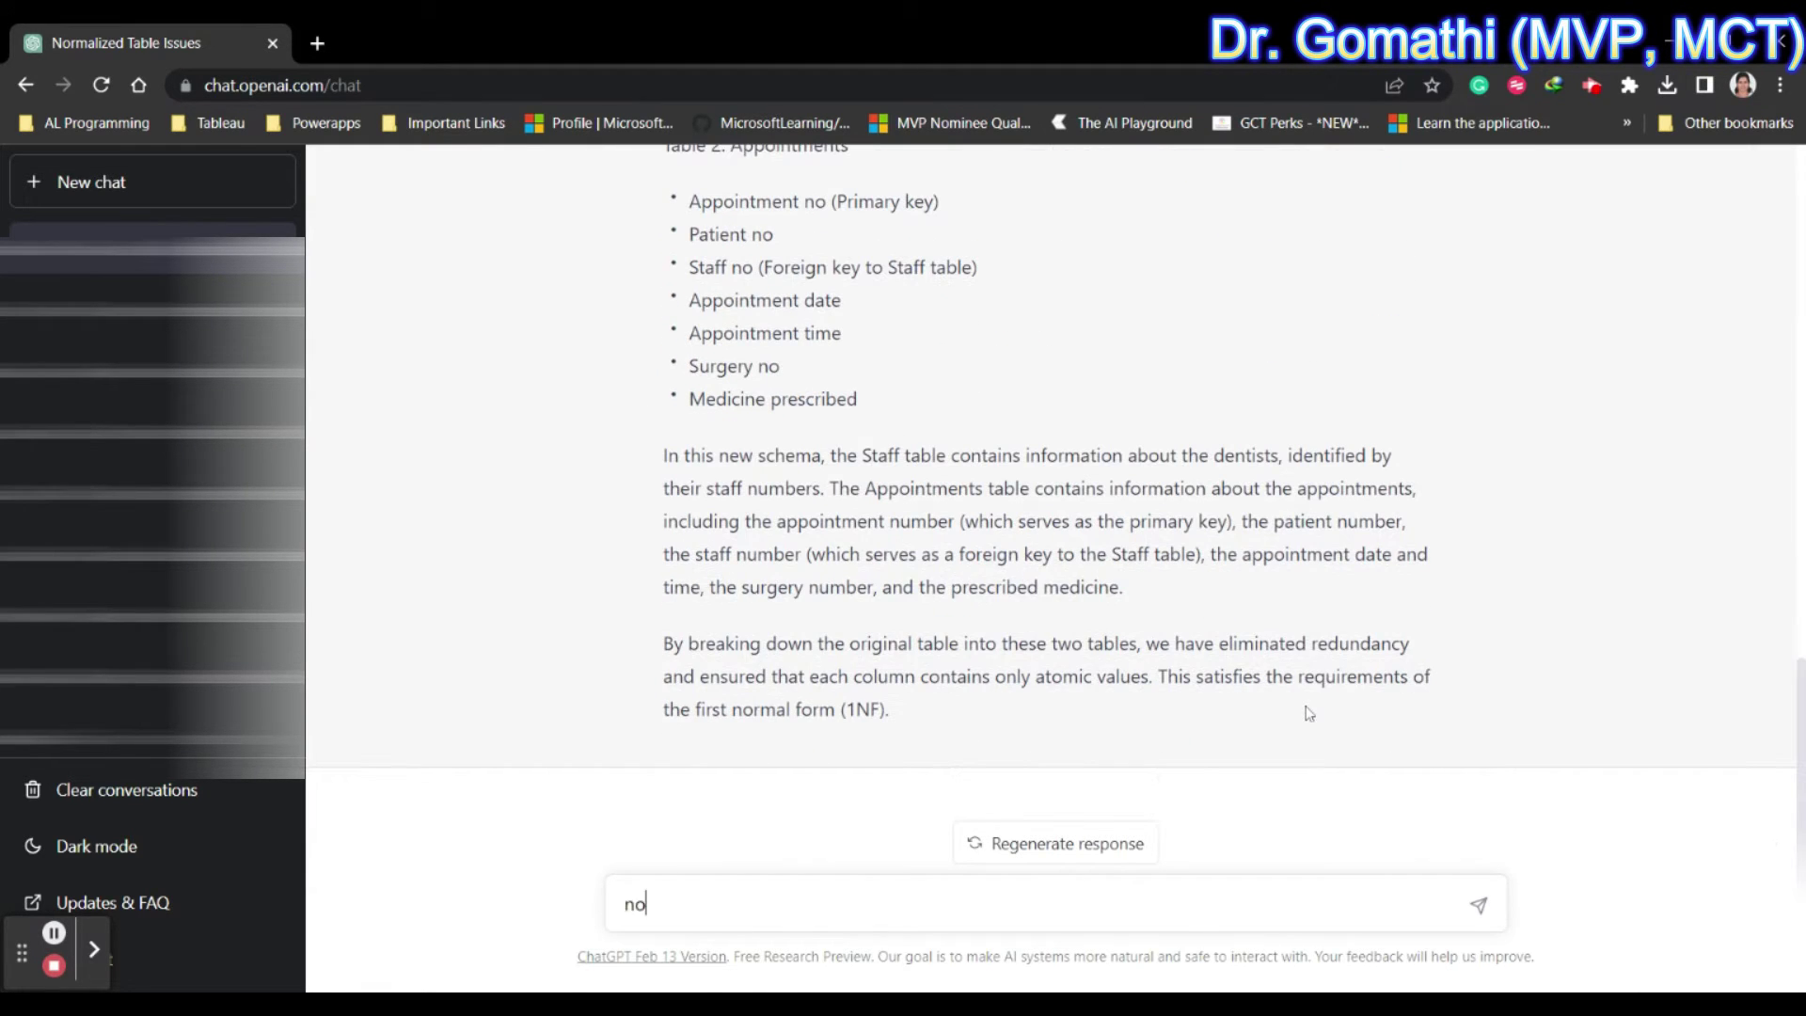
text(rmalize)
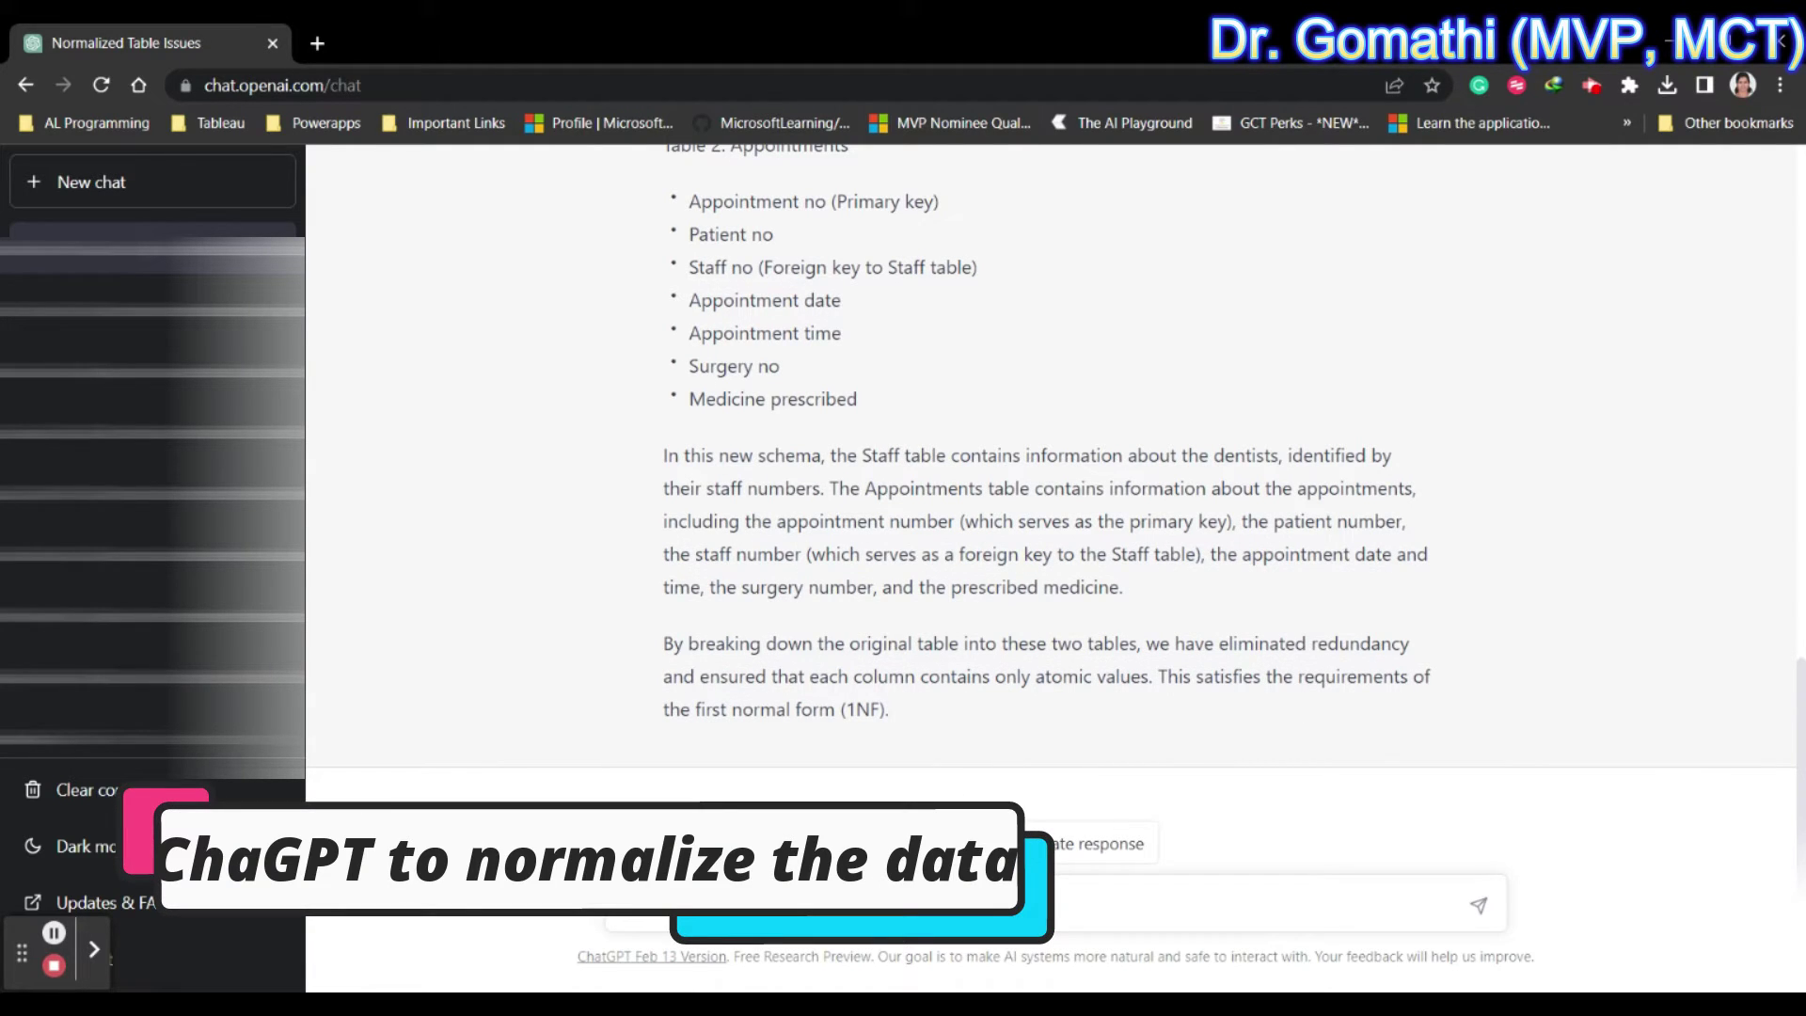
key(BackSpace)
key(BackSpace)
key(BackSpace)
key(BackSpace)
key(BackSpace)
key(BackSpace)
key(BackSpace)
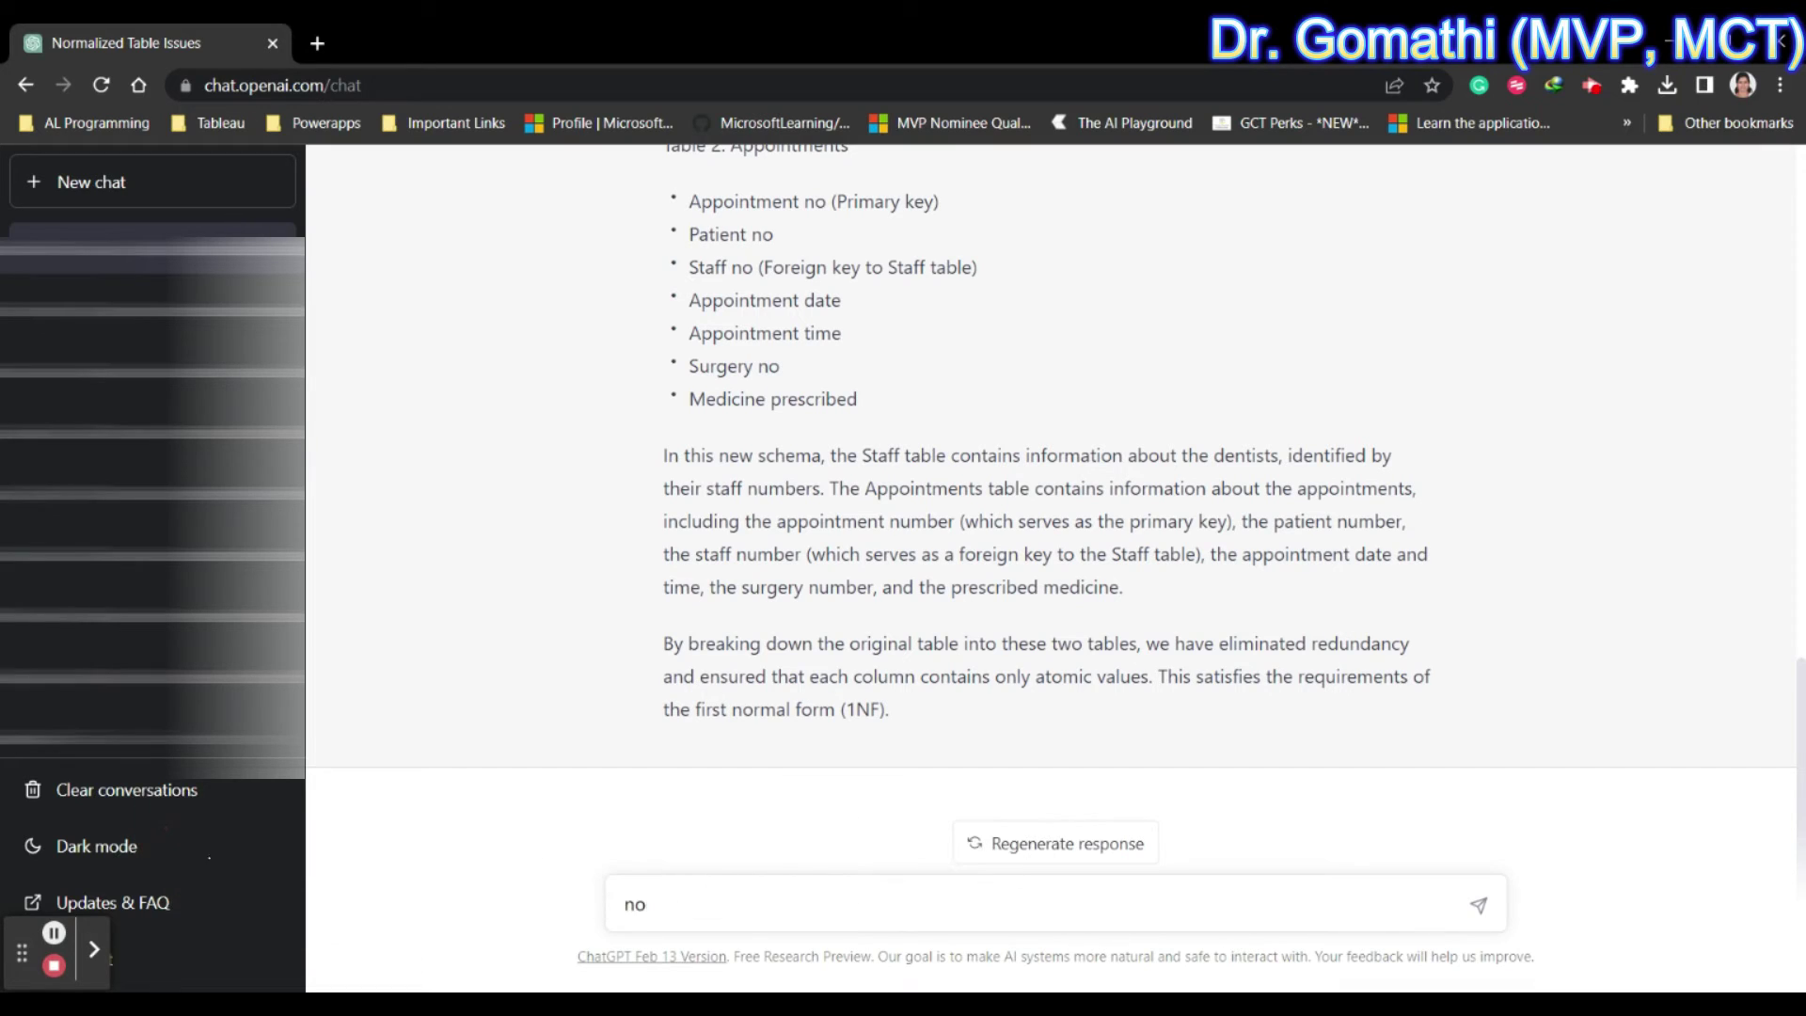
Send the follow-up request "Apply 2NF (second normal form)"
text(Apply 2NF (second n)
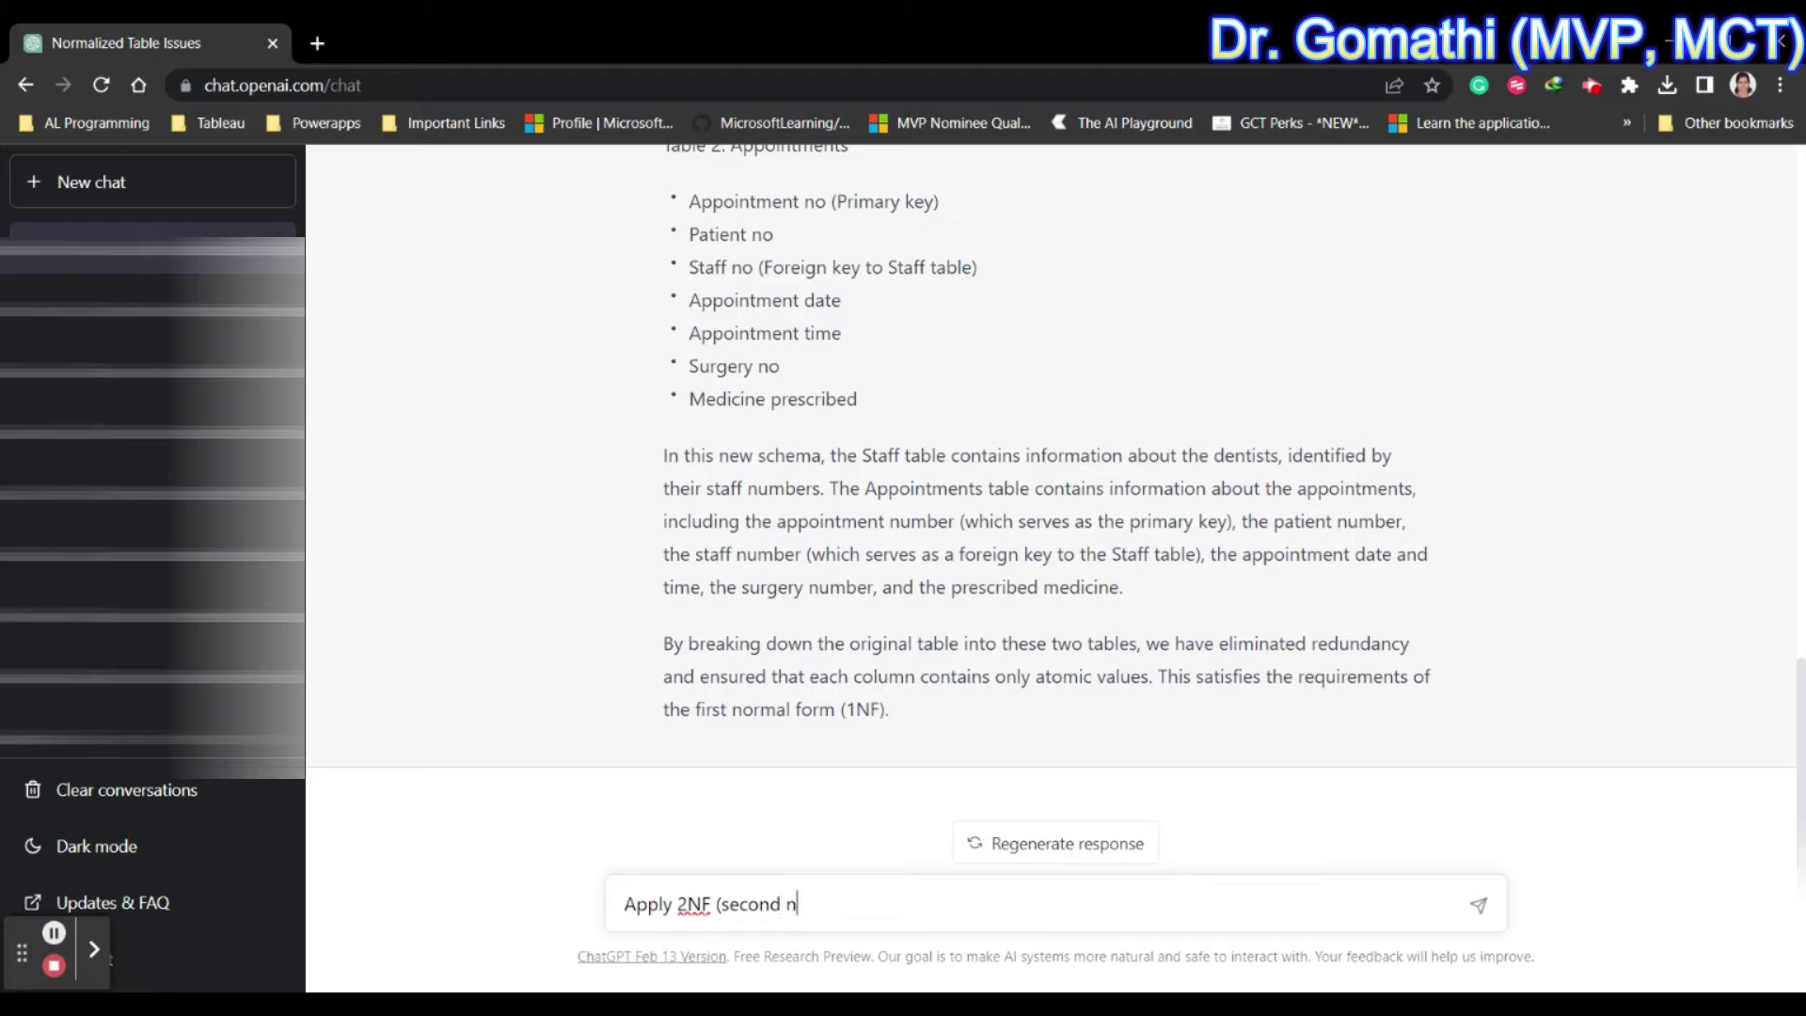
text(ormal form)
key(Return)
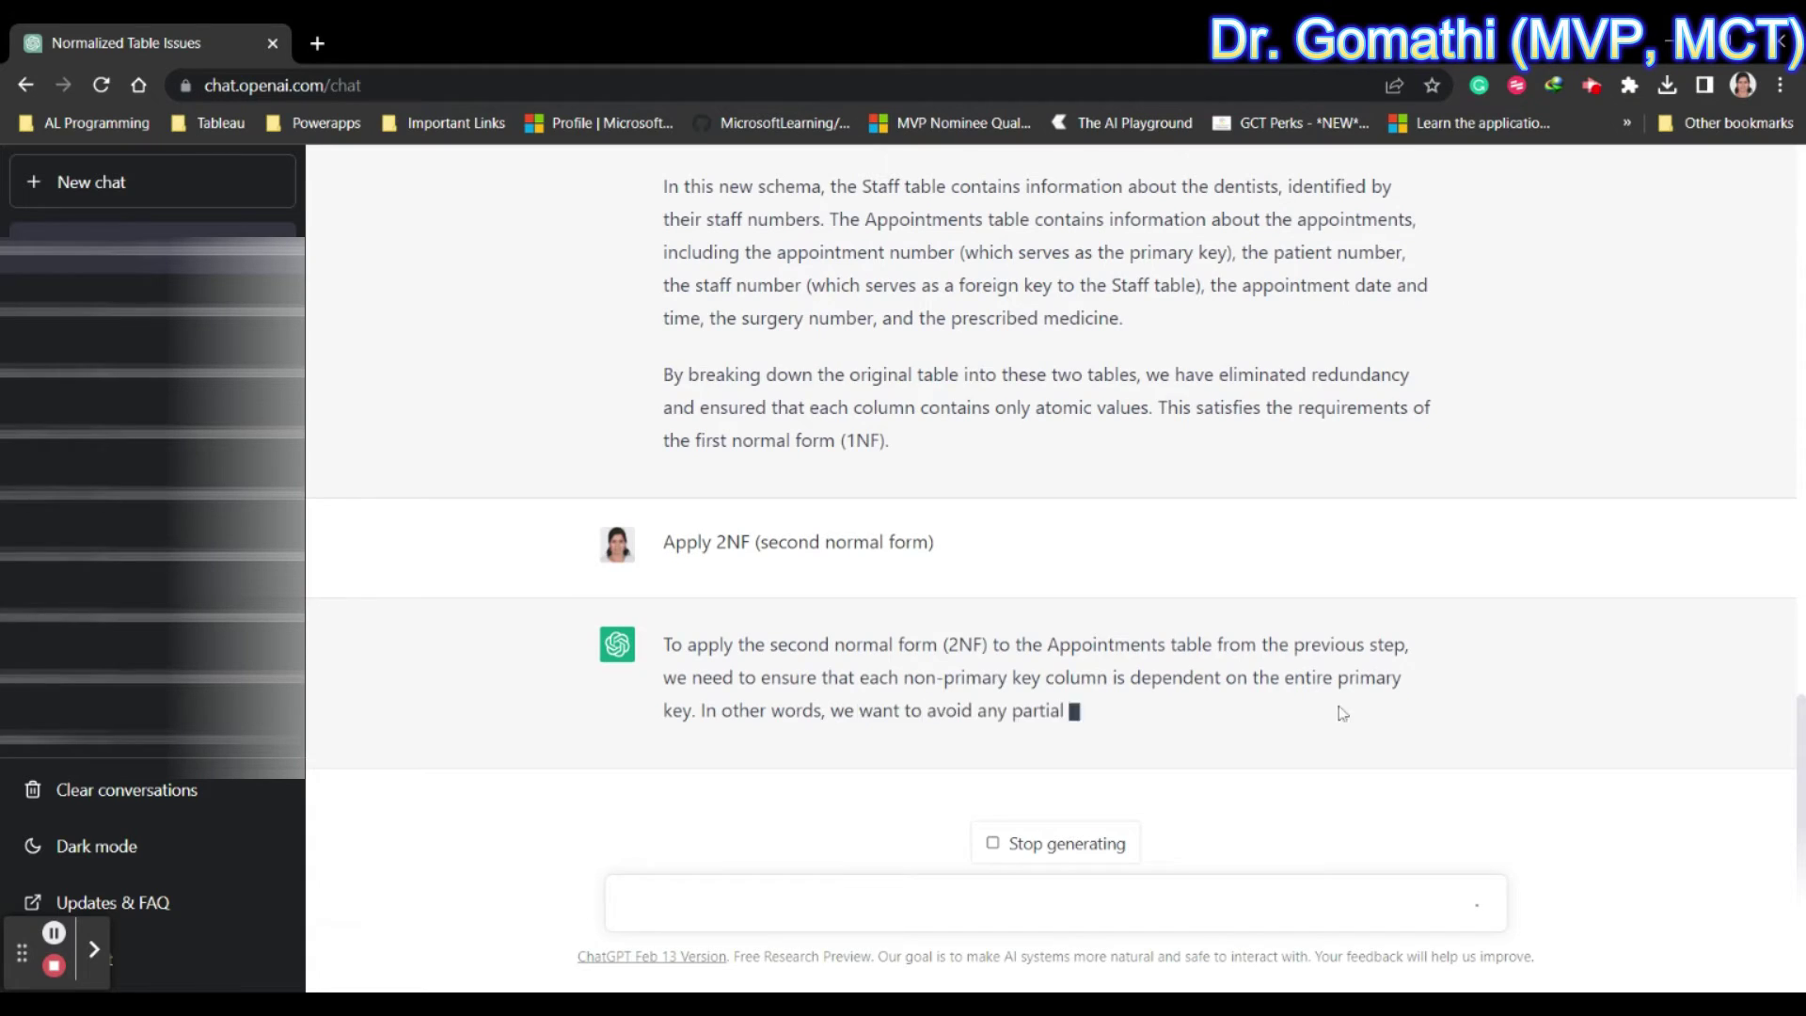
Examine the columns of the Staff and Appointments tables in the 1NF answer, highlighting each table
scroll(793, 703, up, 8)
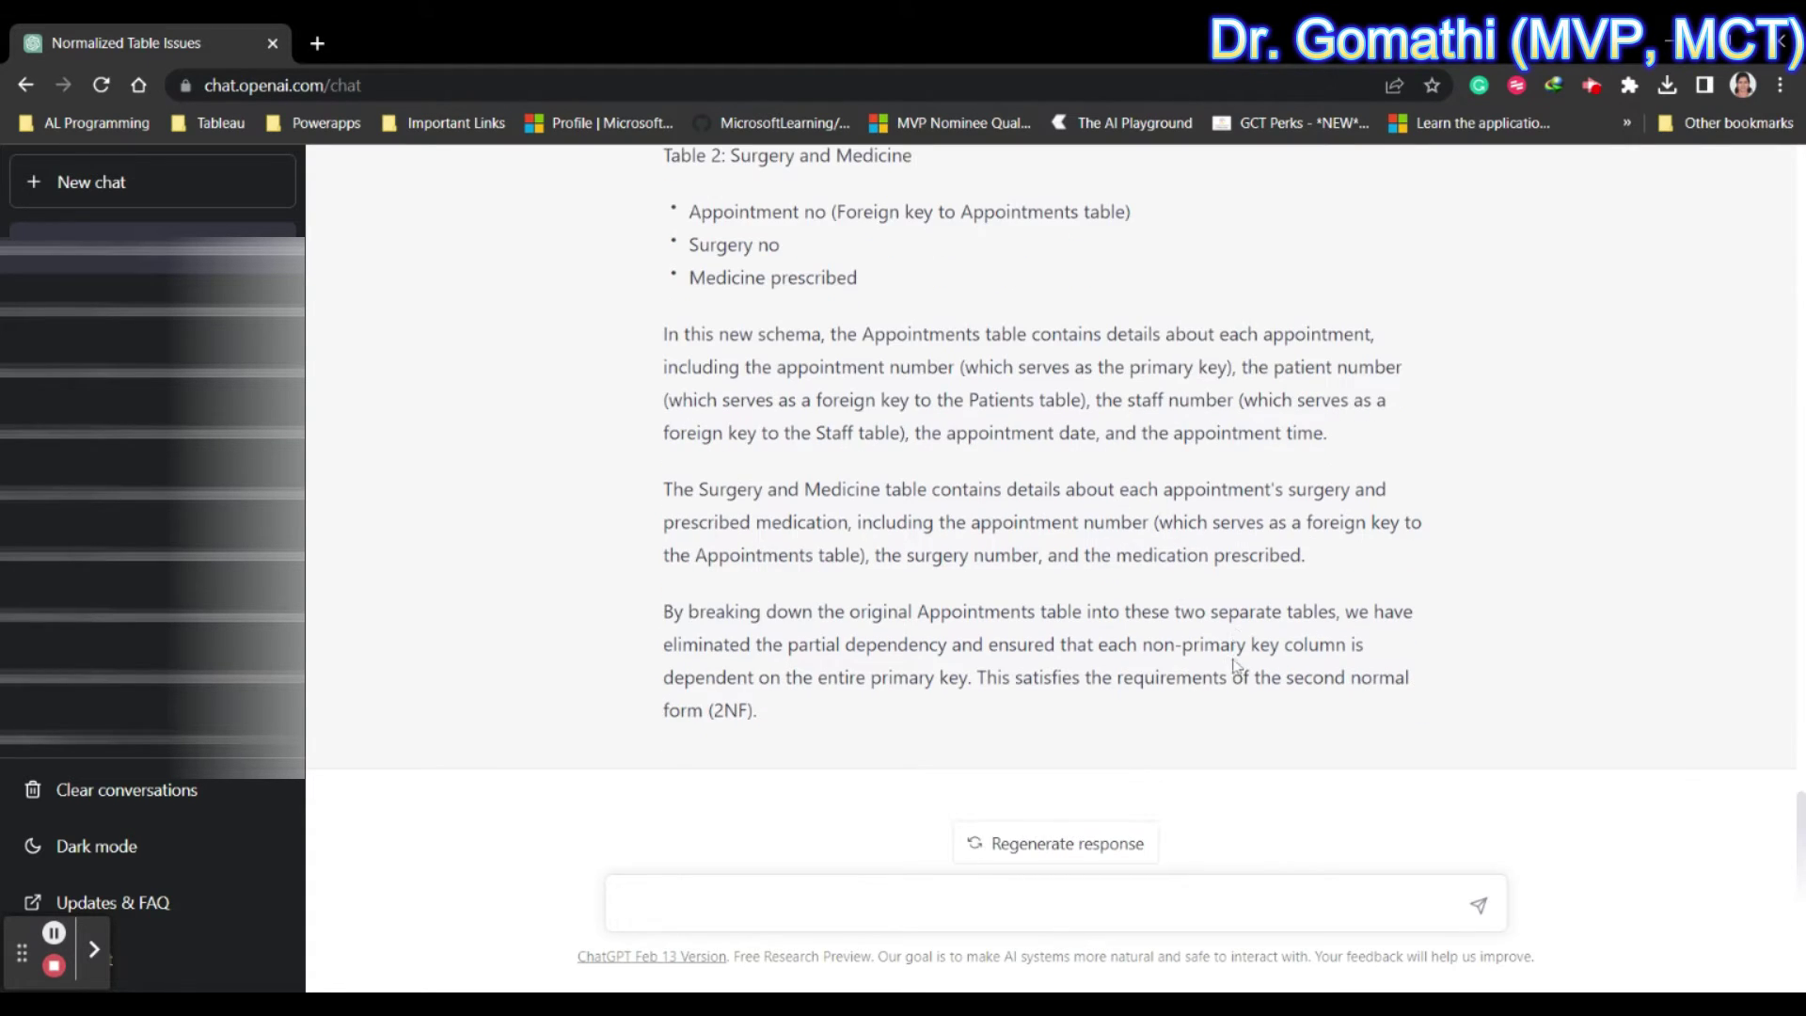
scroll(1217, 649, up, 15)
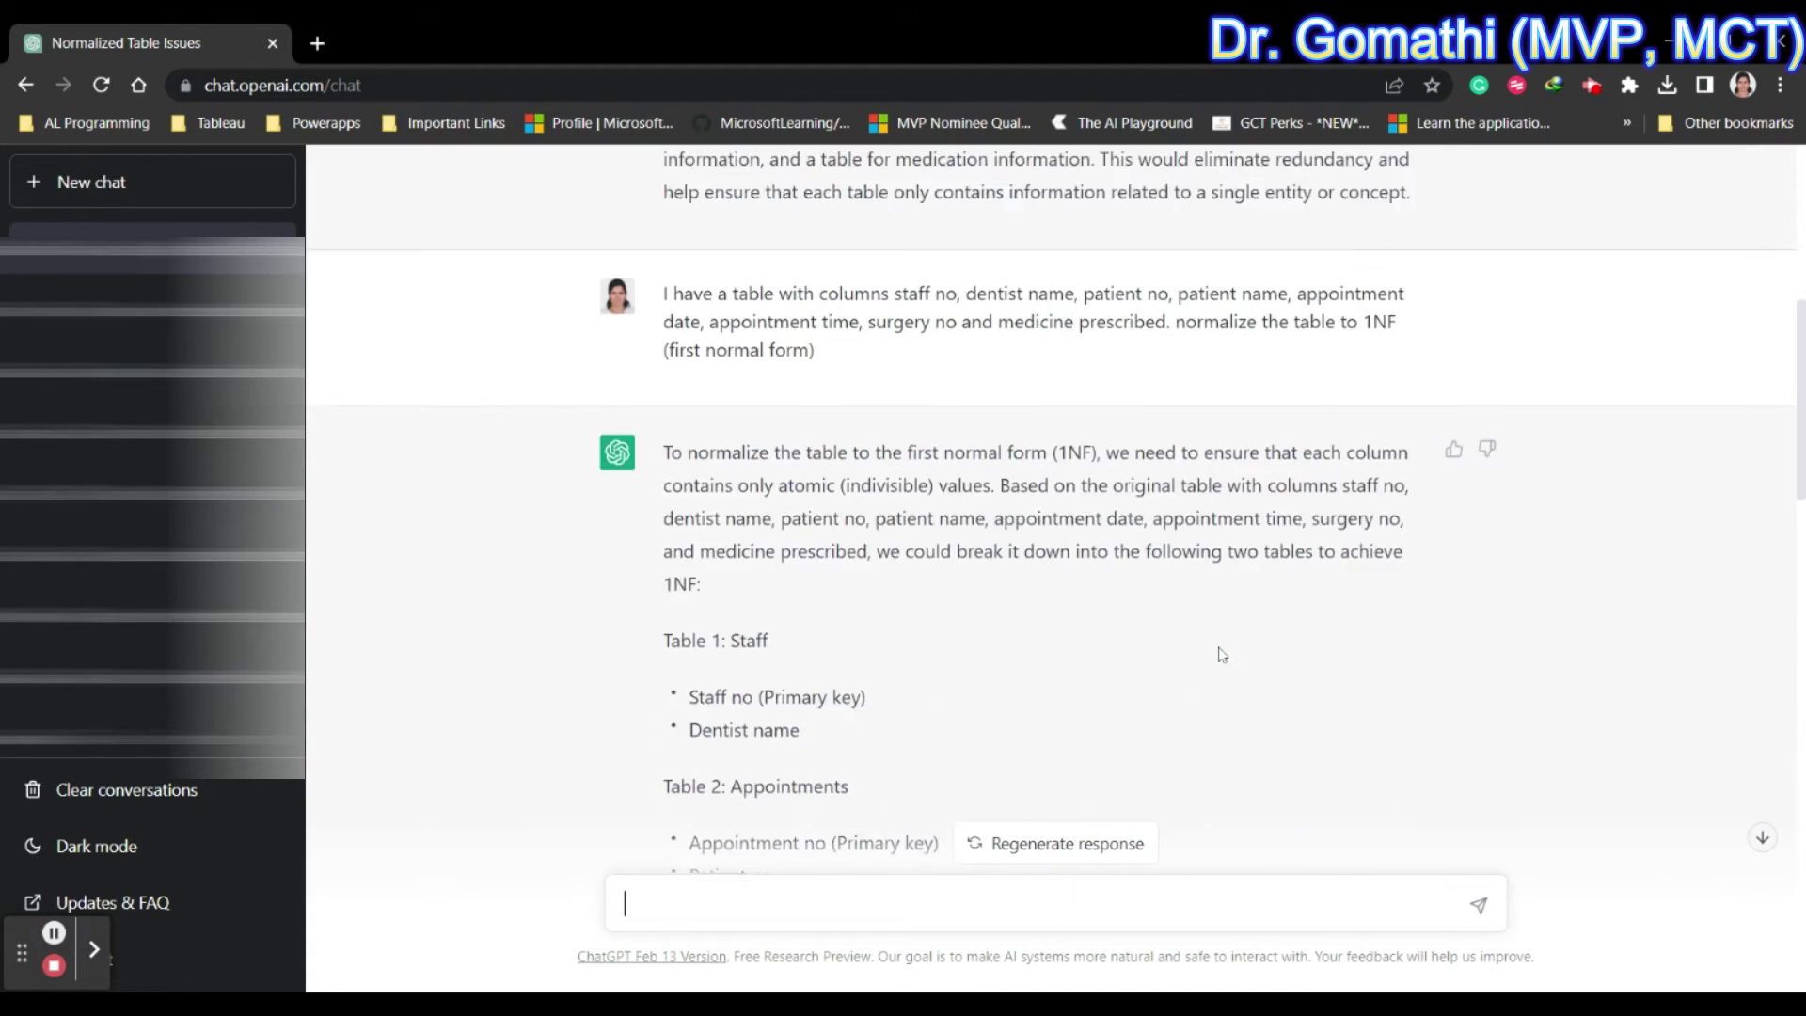
scroll(950, 515, down, 5)
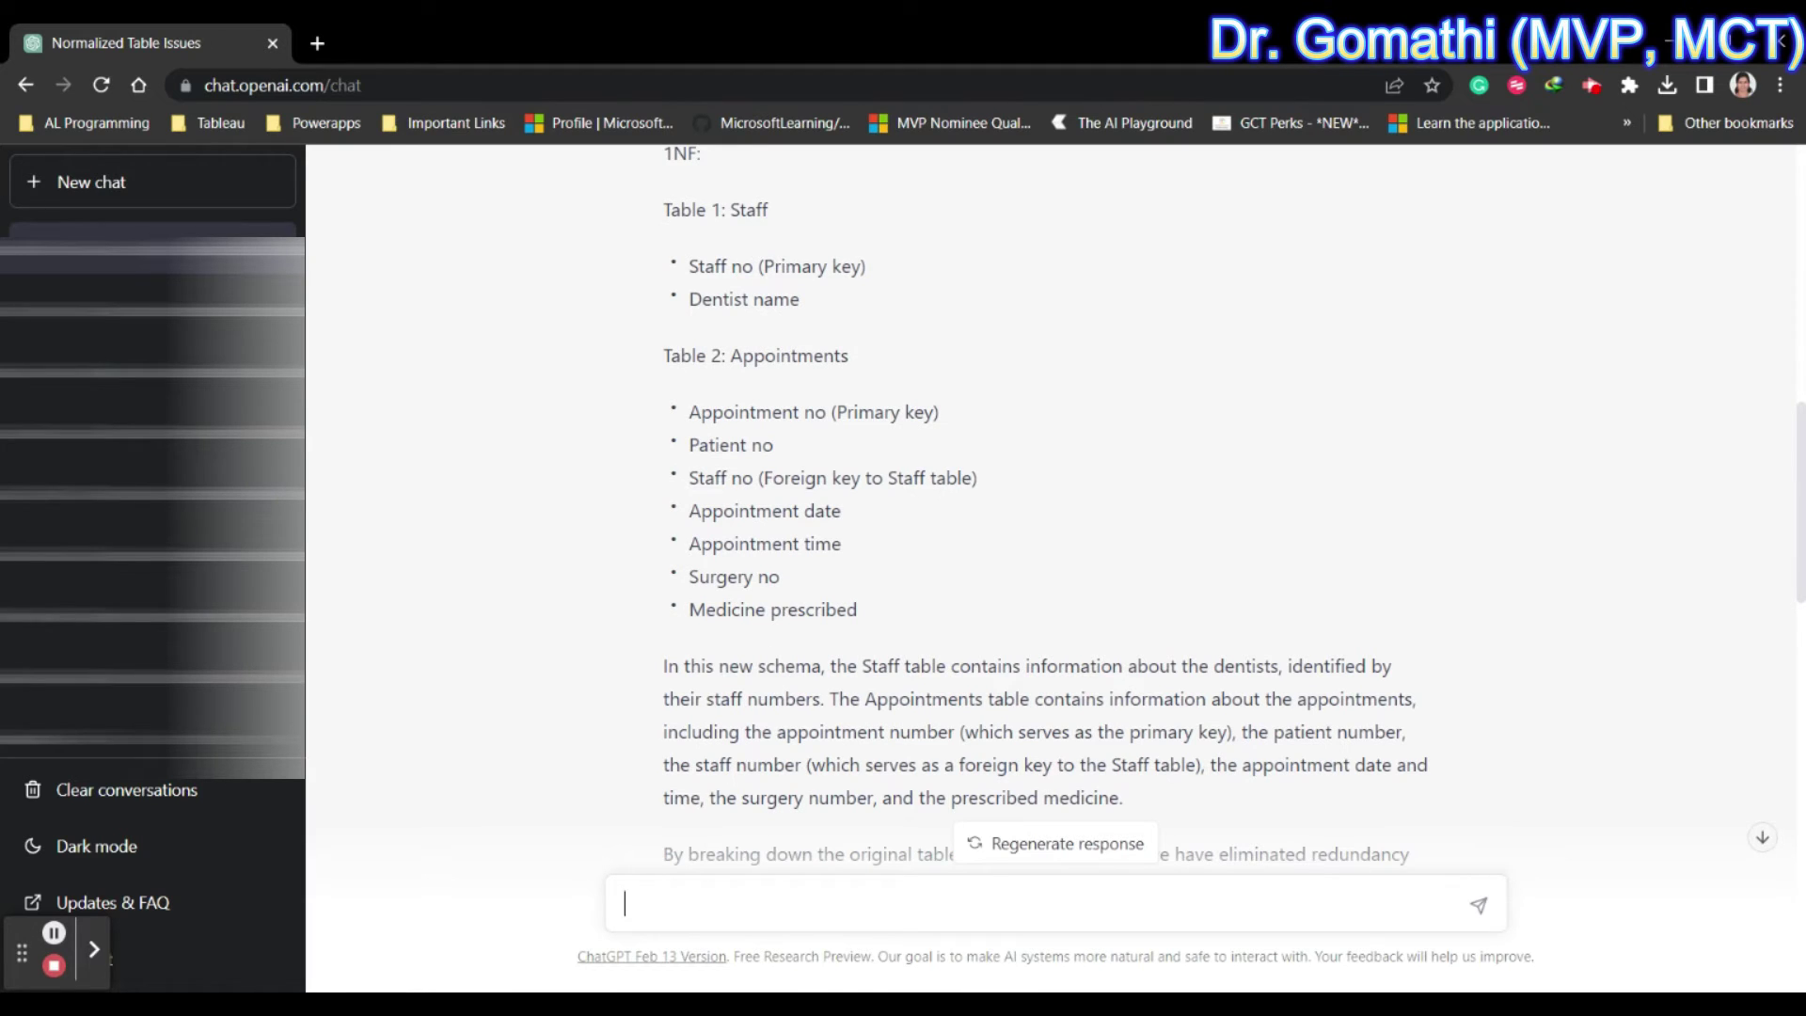
drag(656, 214, 838, 290)
click(931, 314)
drag(645, 363, 911, 630)
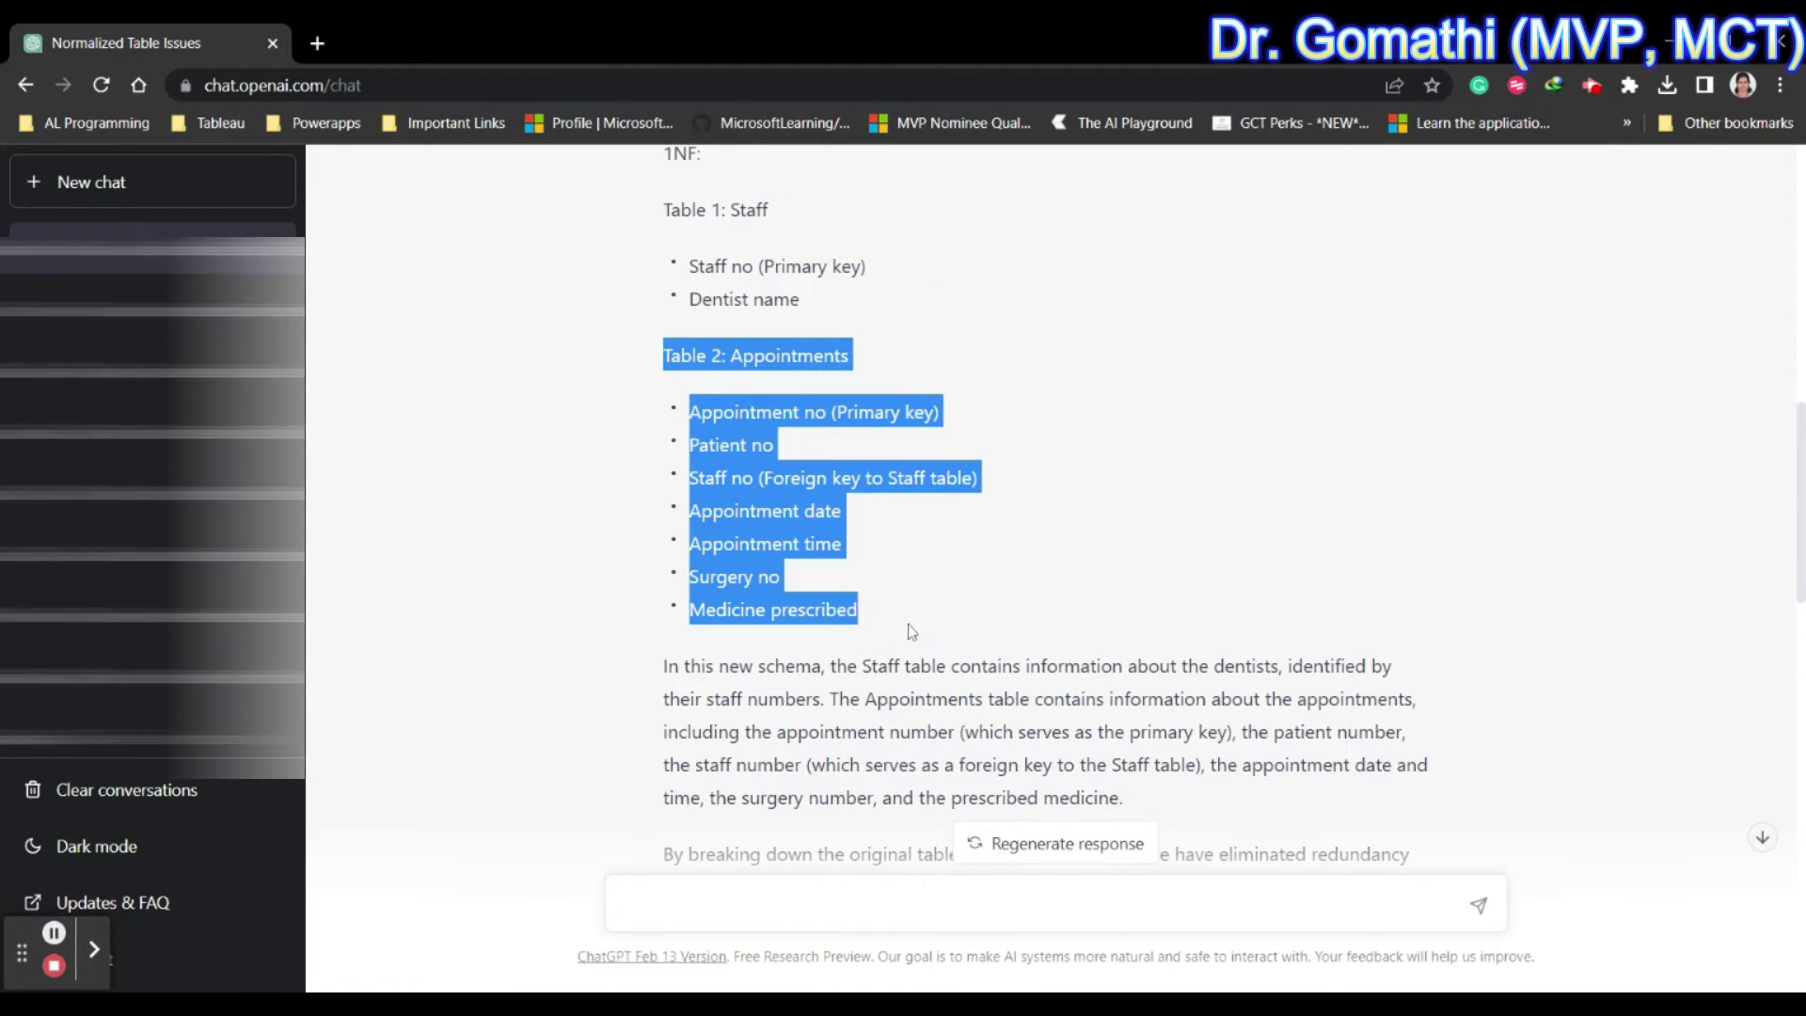
click(889, 507)
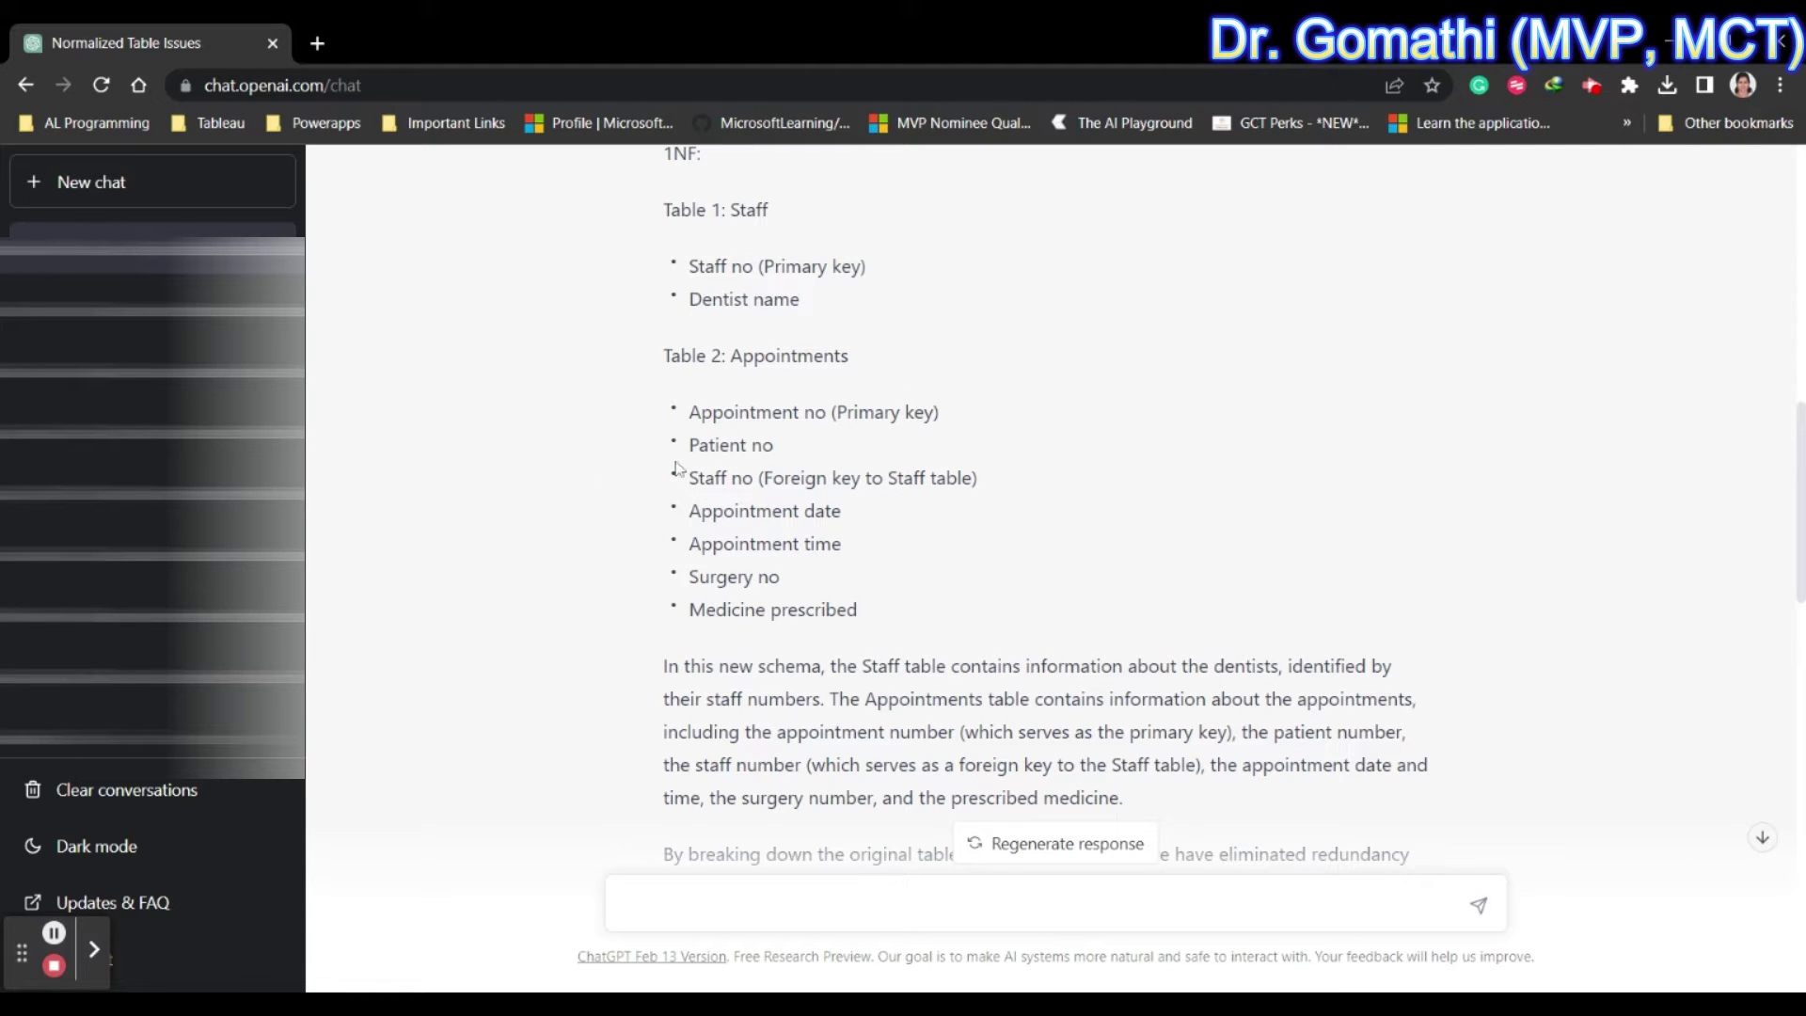
double_click(714, 444)
Compare the 1NF Appointments table with the partial dependency explanation in the 2NF answer
scroll(1133, 616, down, 5)
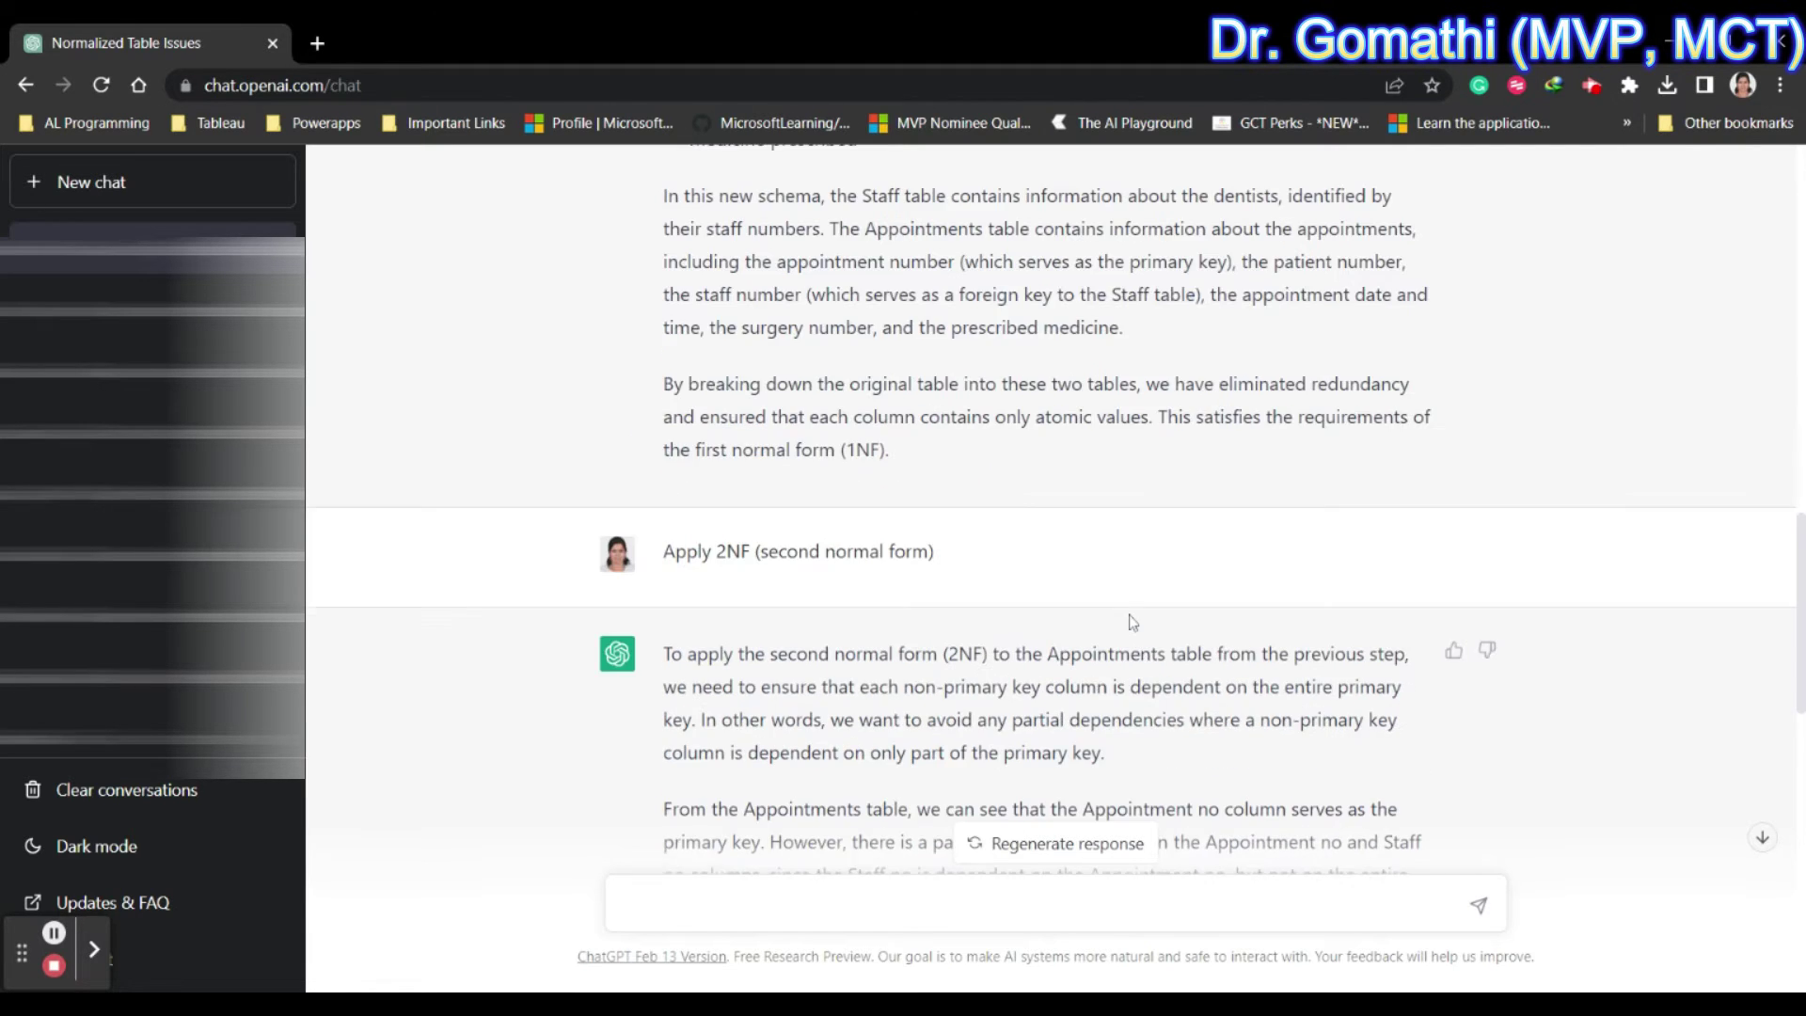
scroll(1134, 621, up, 10)
click(647, 628)
click(652, 593)
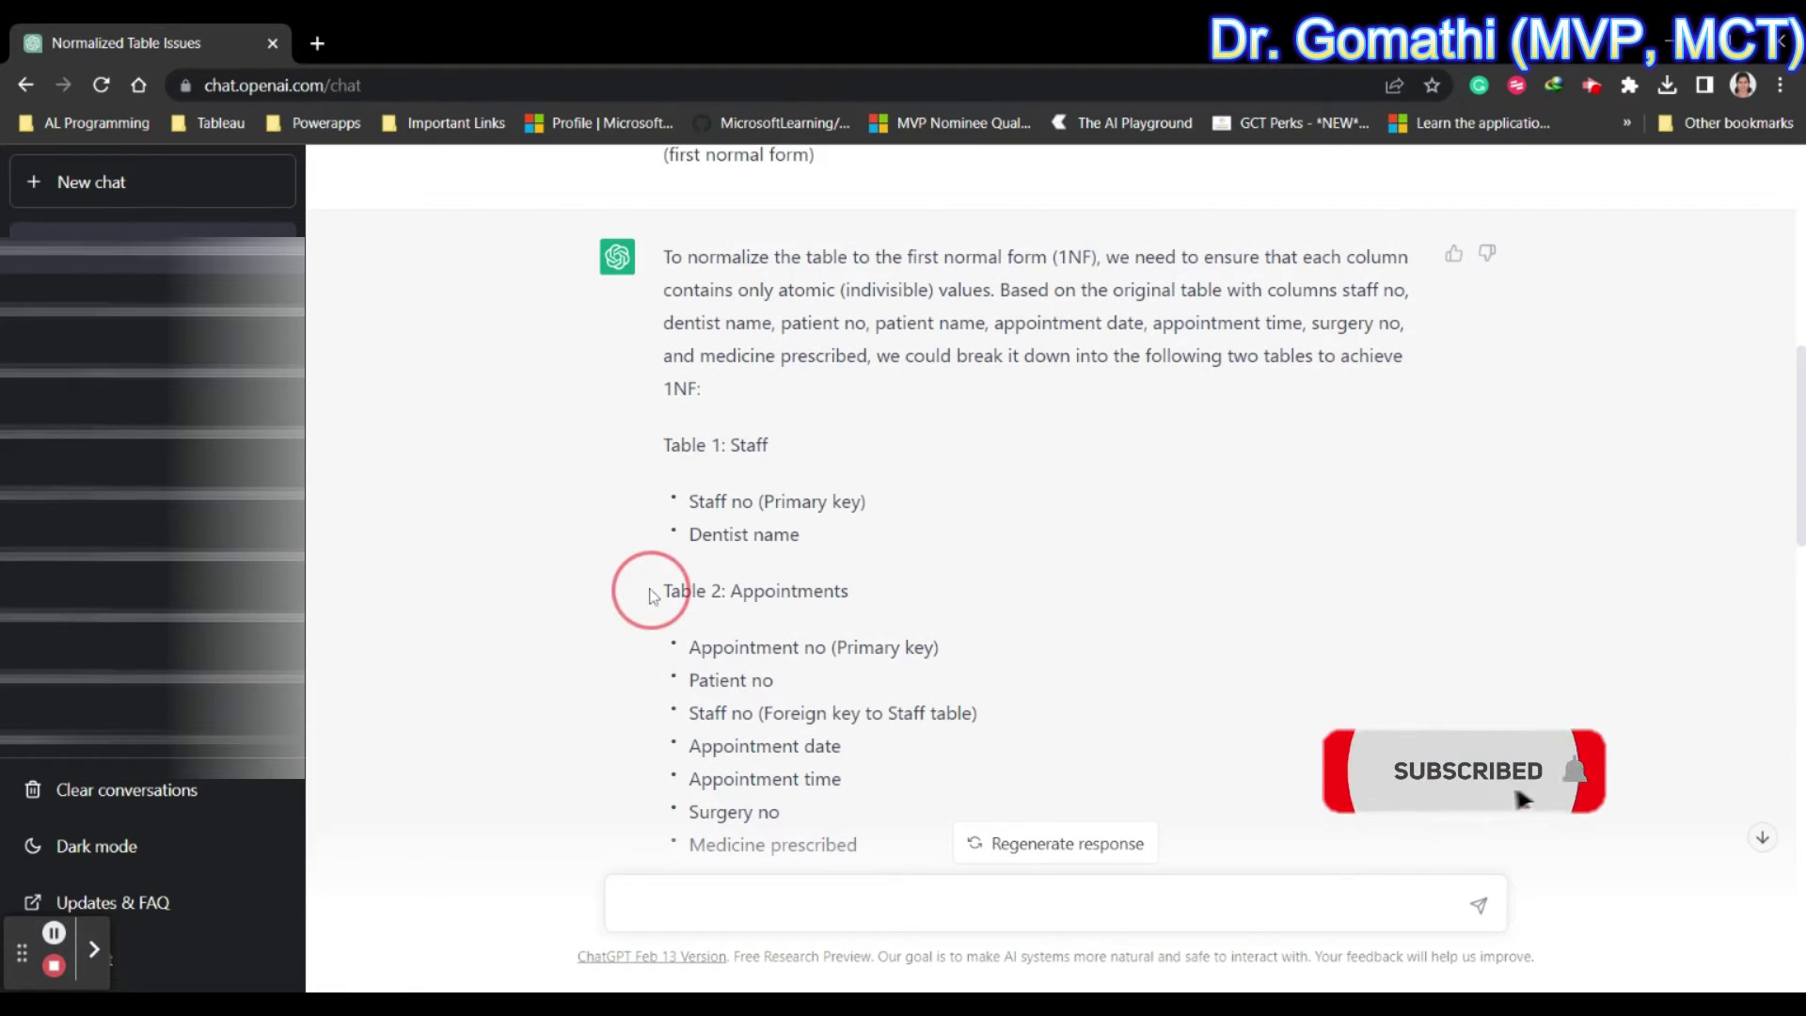
drag(652, 592, 804, 746)
scroll(1009, 704, down, 3)
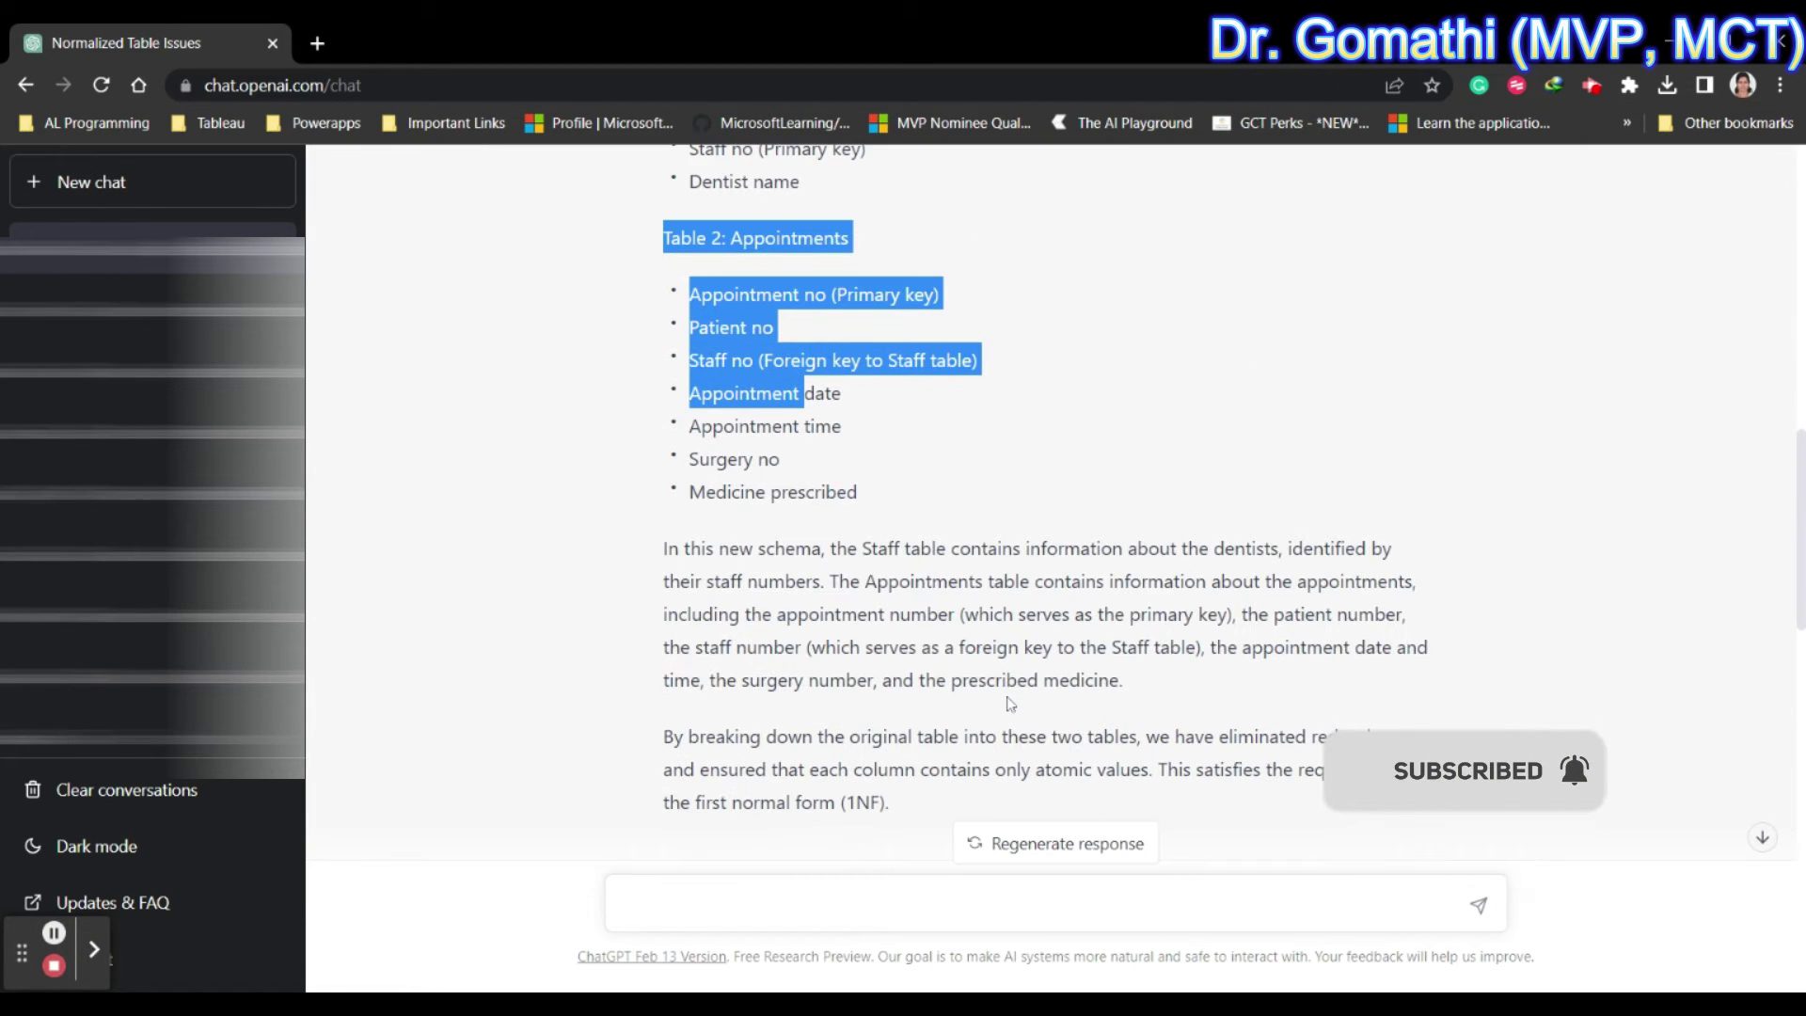
scroll(1009, 704, down, 6)
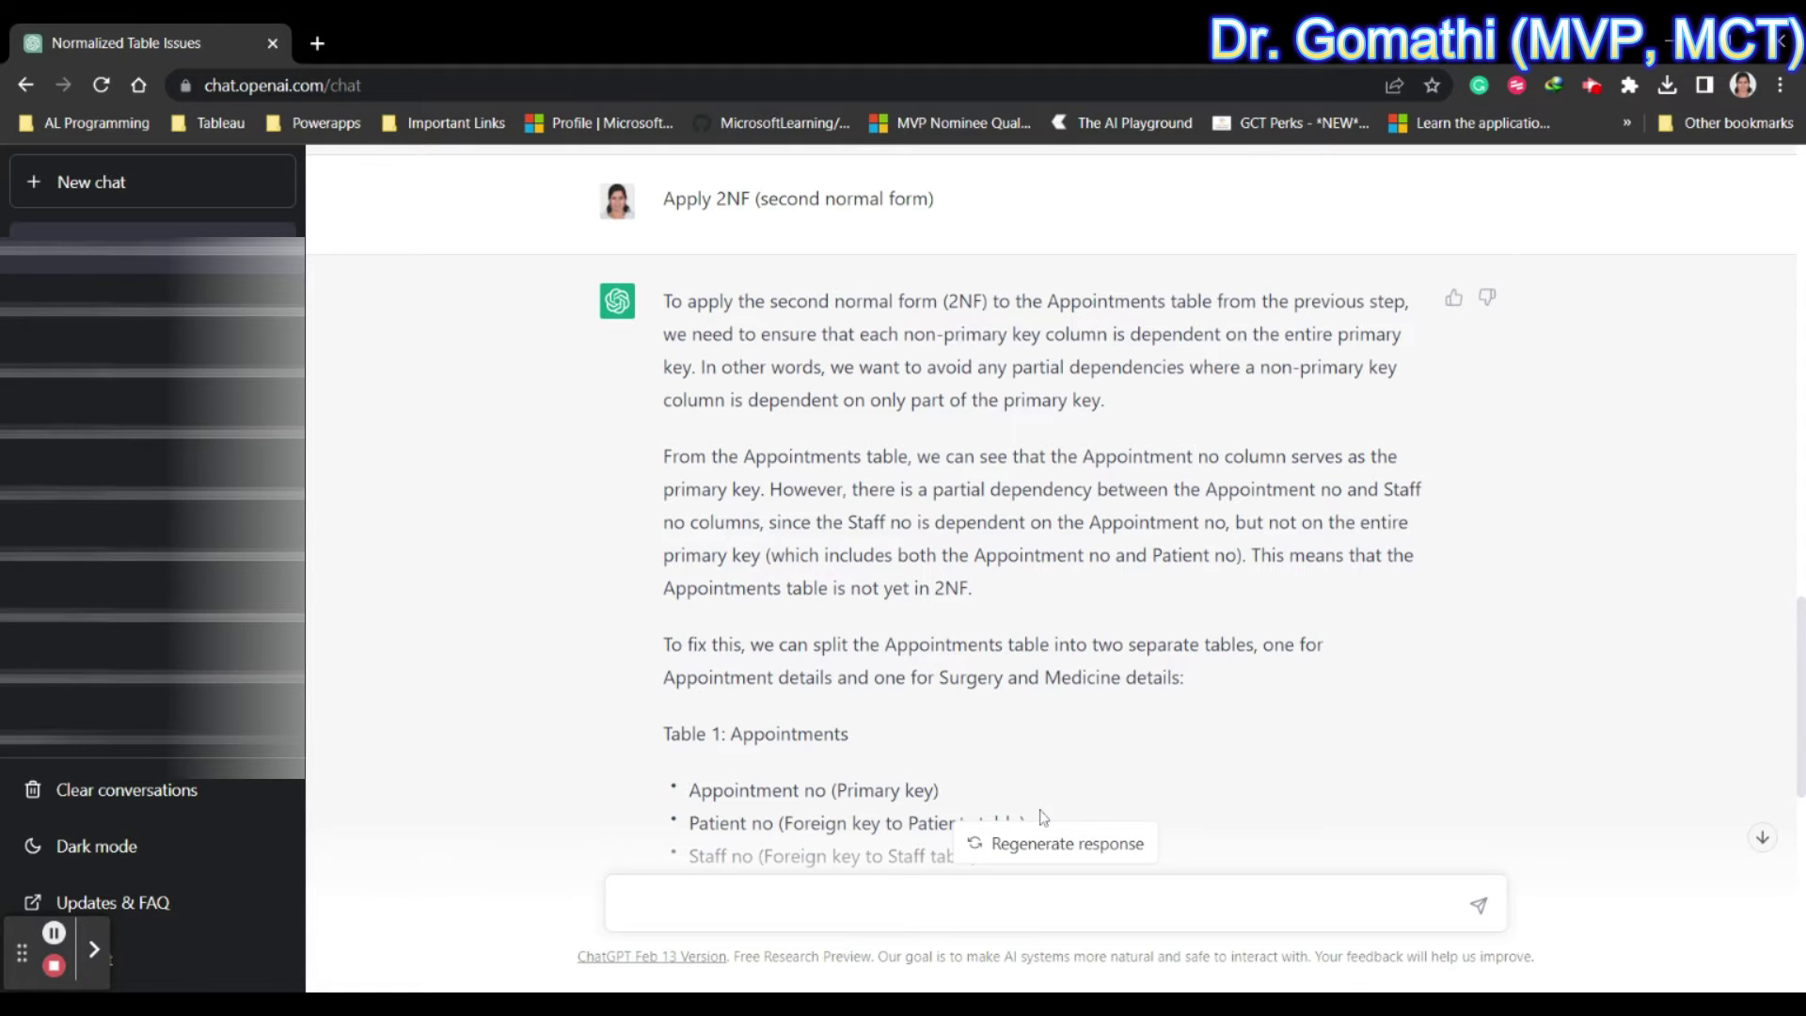
scroll(779, 562, up, 6)
scroll(779, 562, down, 3)
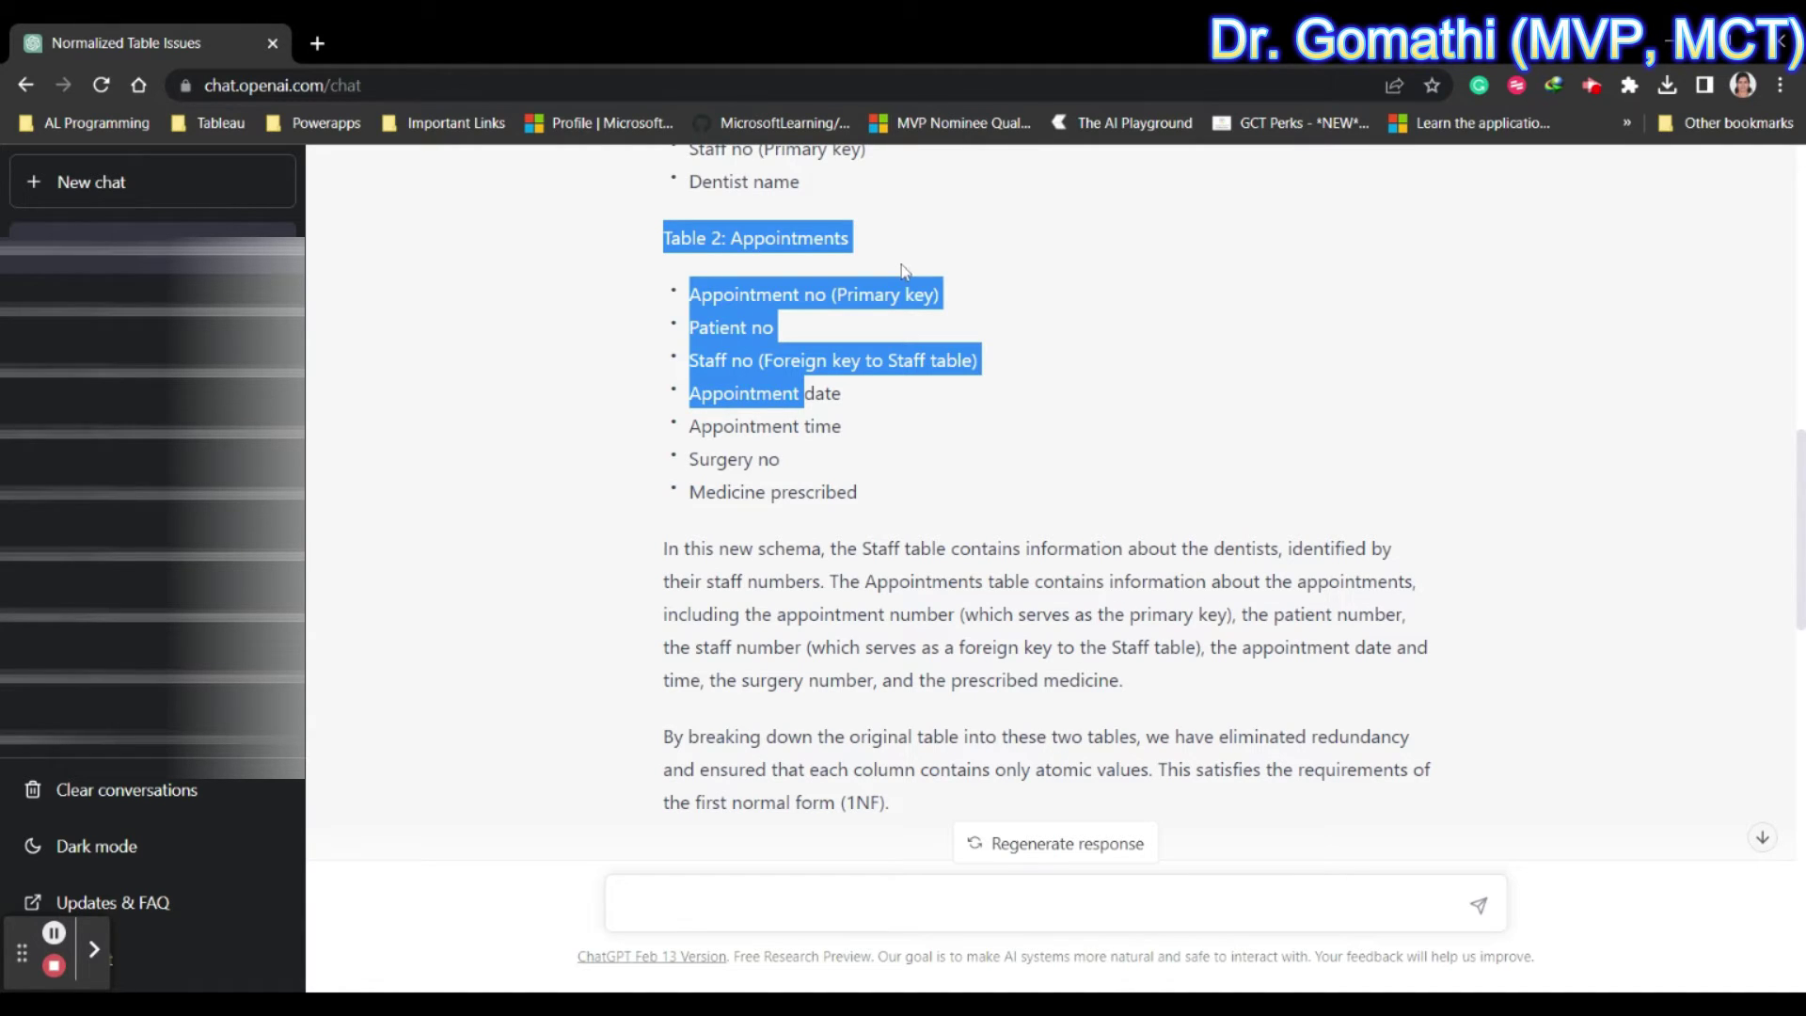
click(882, 514)
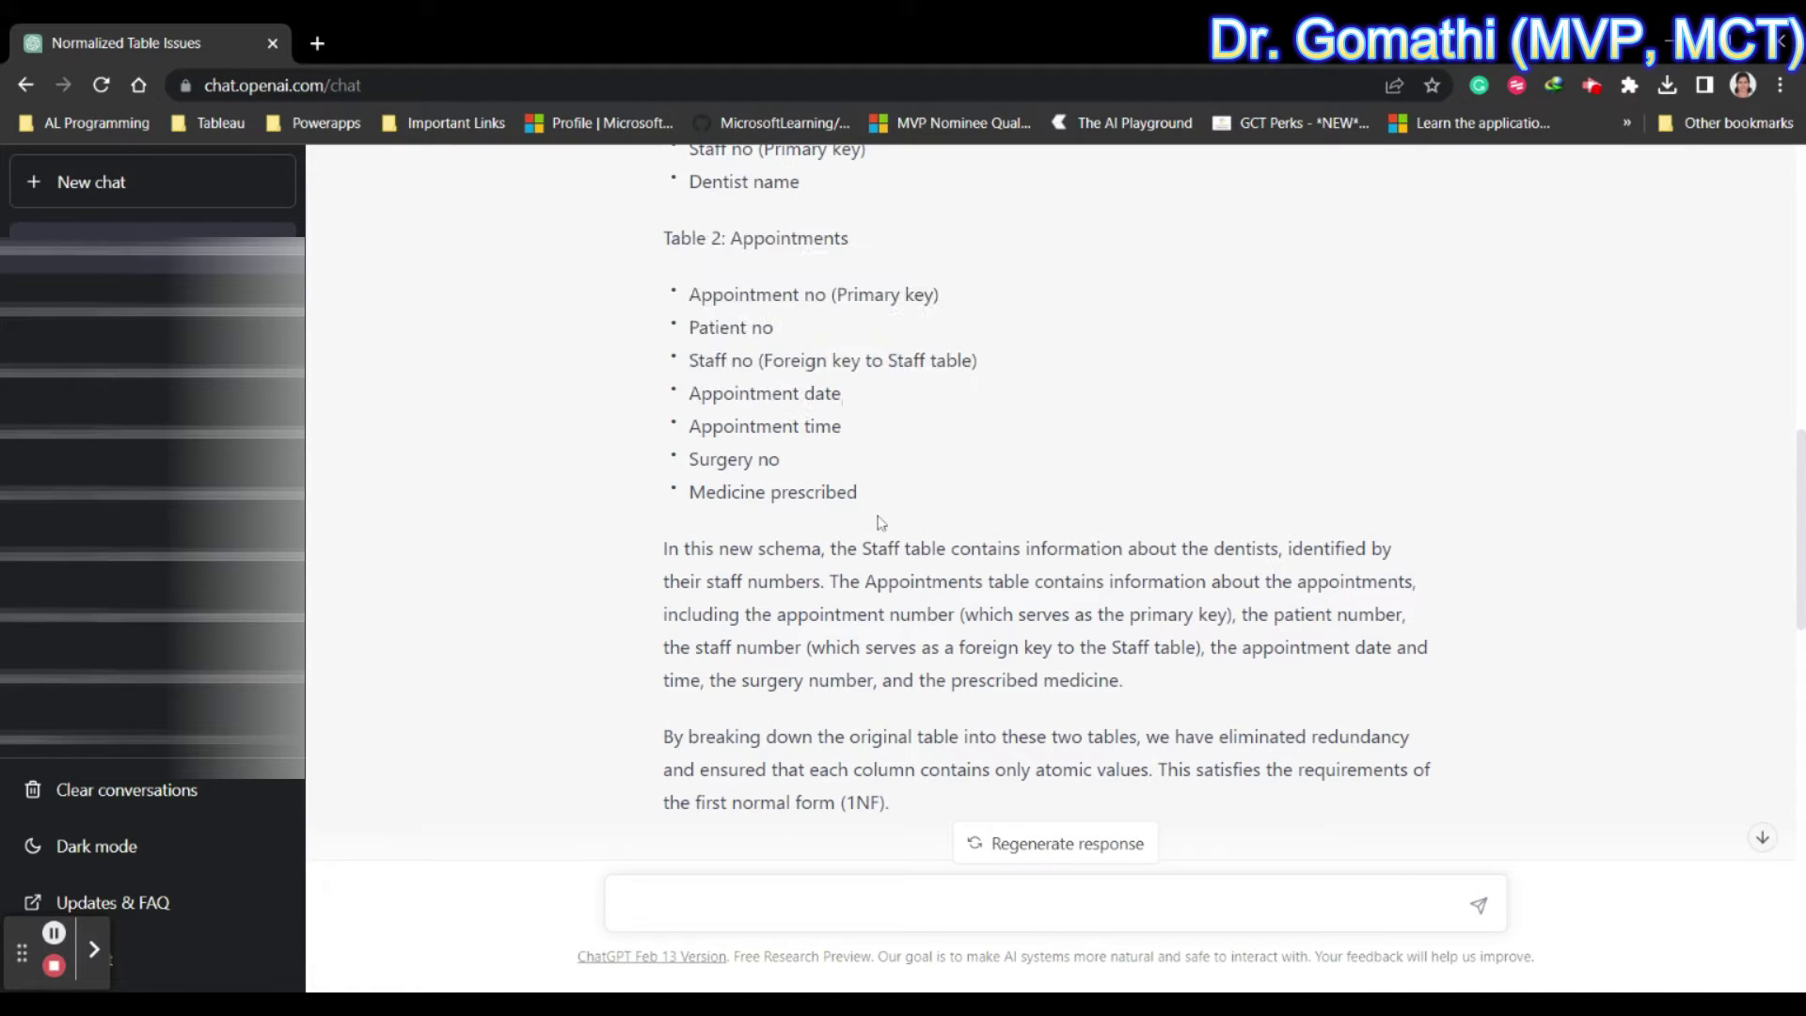
Review how the 1NF Staff and Appointments tables relate to the Appointments and Surgery and Medicine tables in the 2NF answer
scroll(882, 514, down, 15)
scroll(884, 520, down, 6)
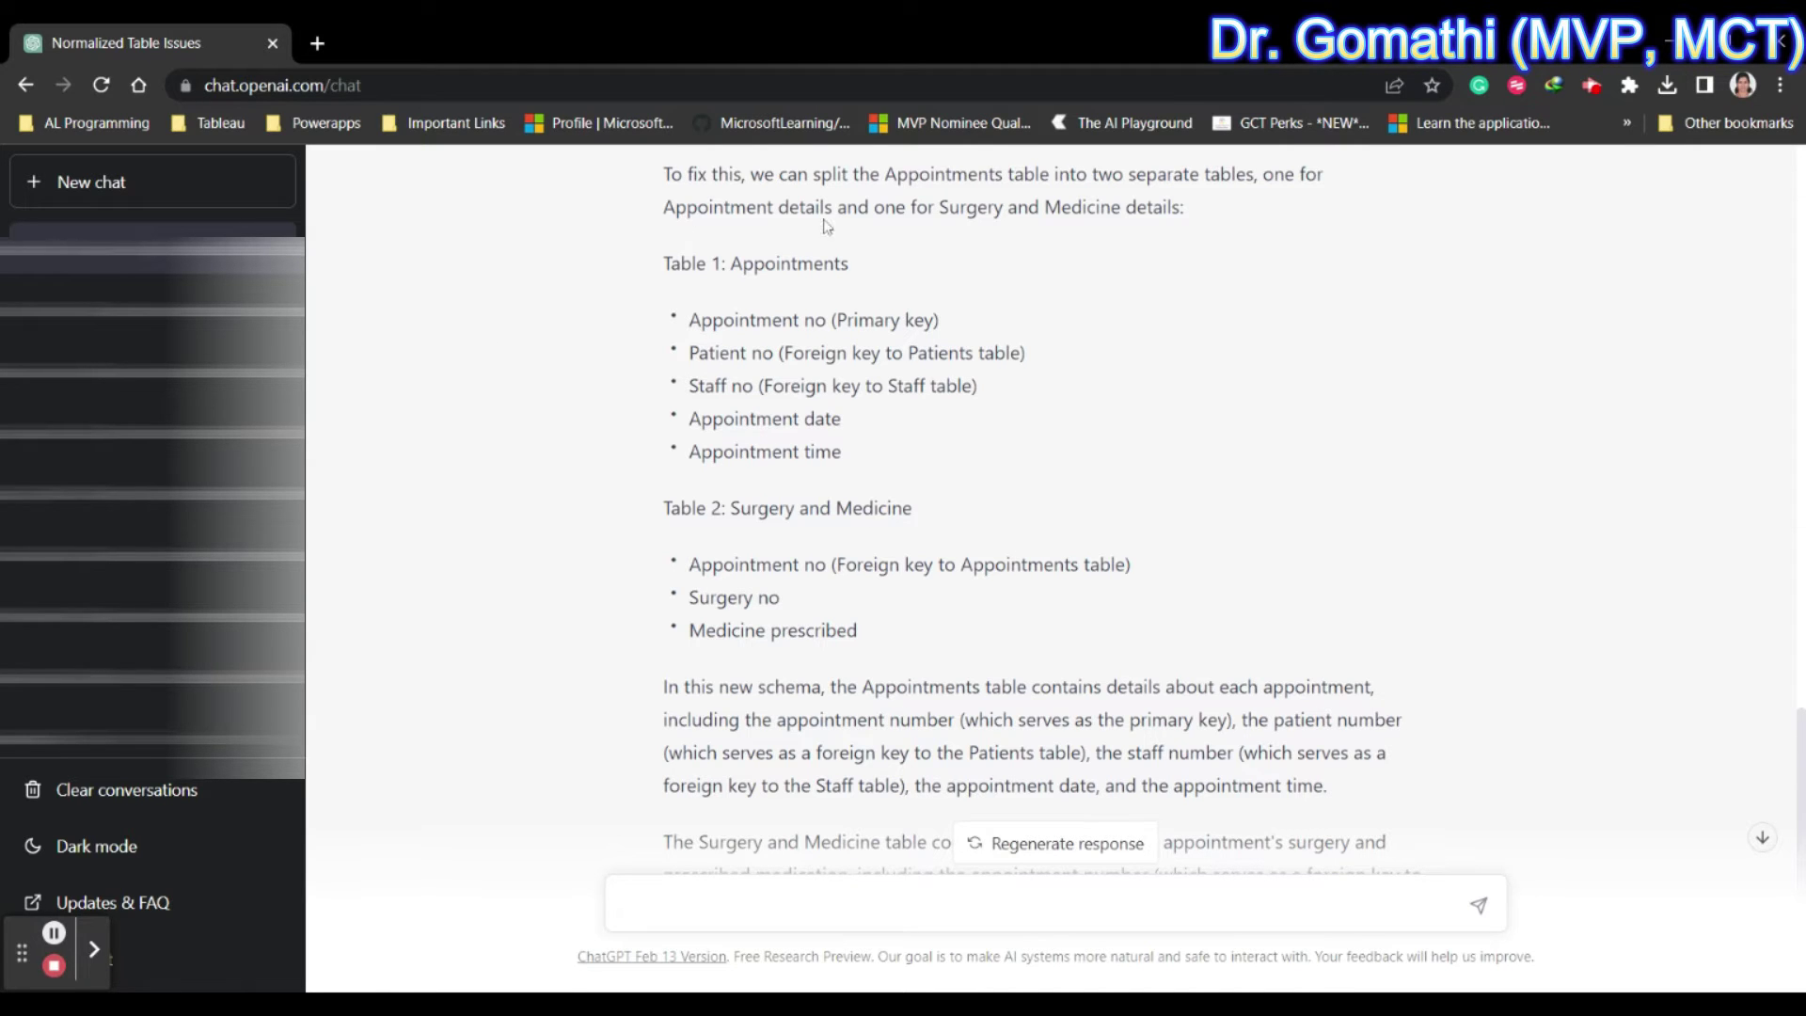
scroll(992, 657, up, 3)
scroll(1105, 694, up, 12)
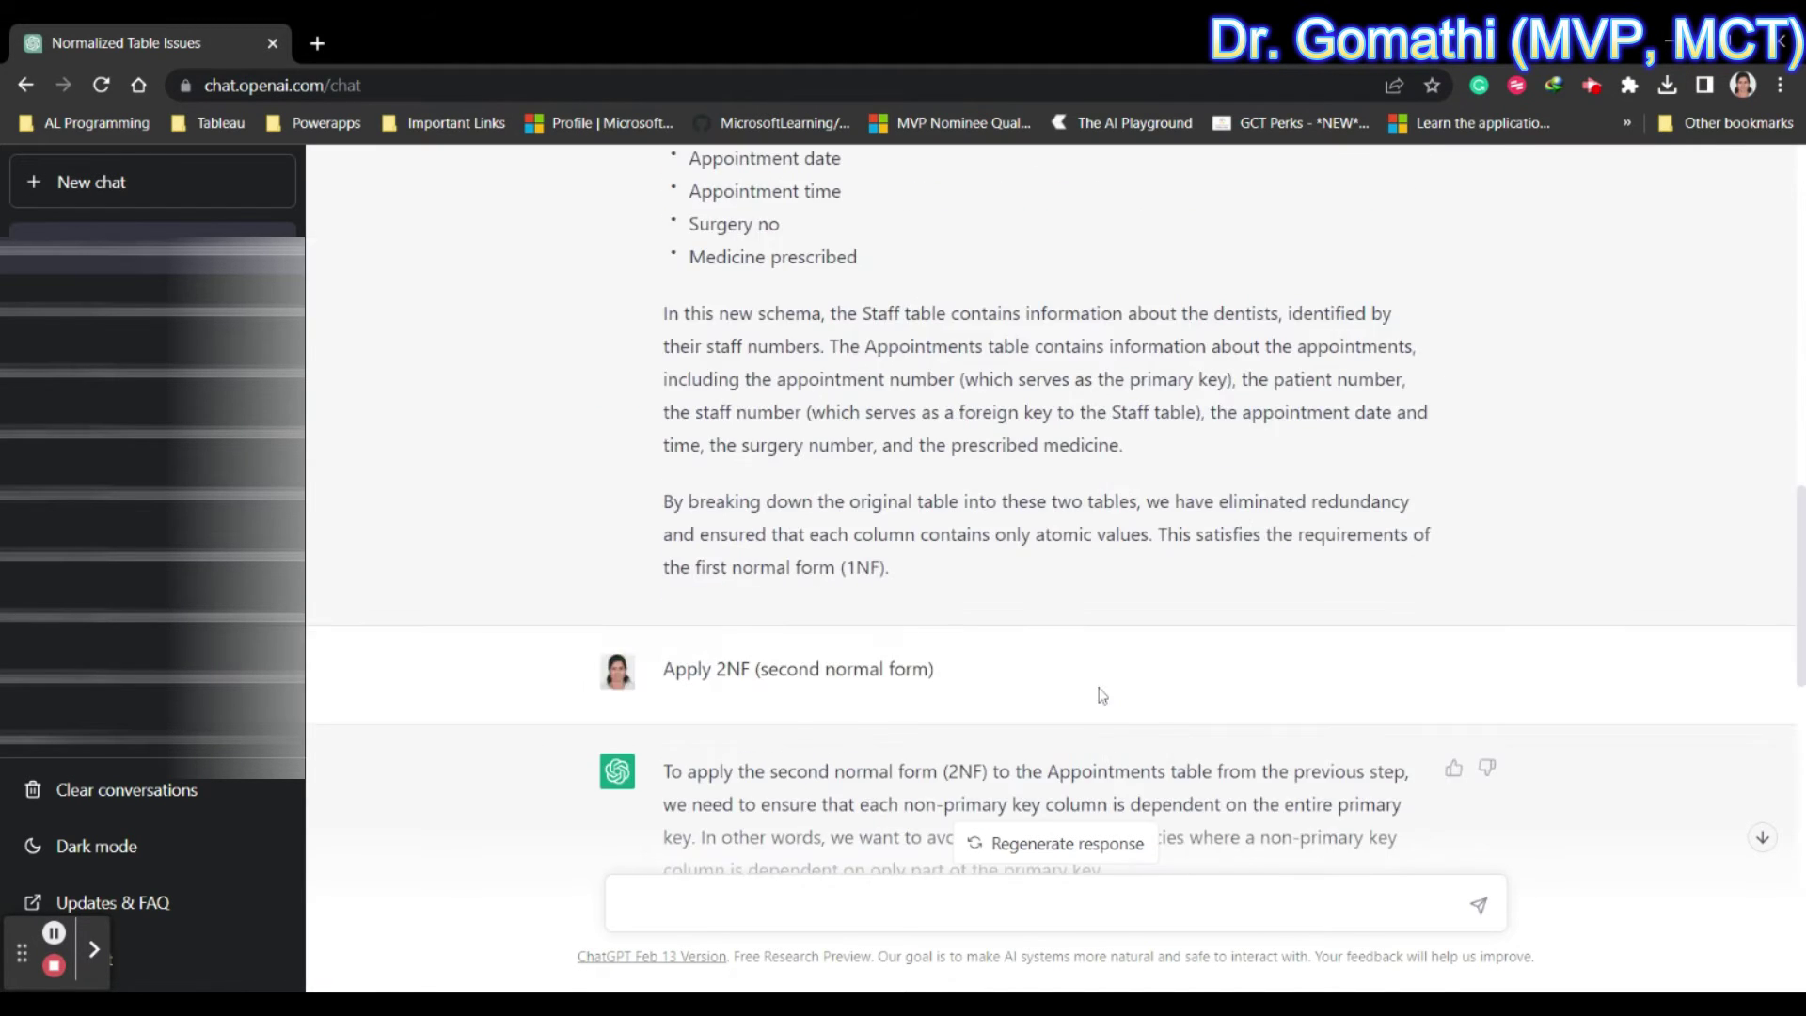
scroll(1102, 695, up, 1)
scroll(1103, 695, down, 6)
scroll(1102, 695, up, 7)
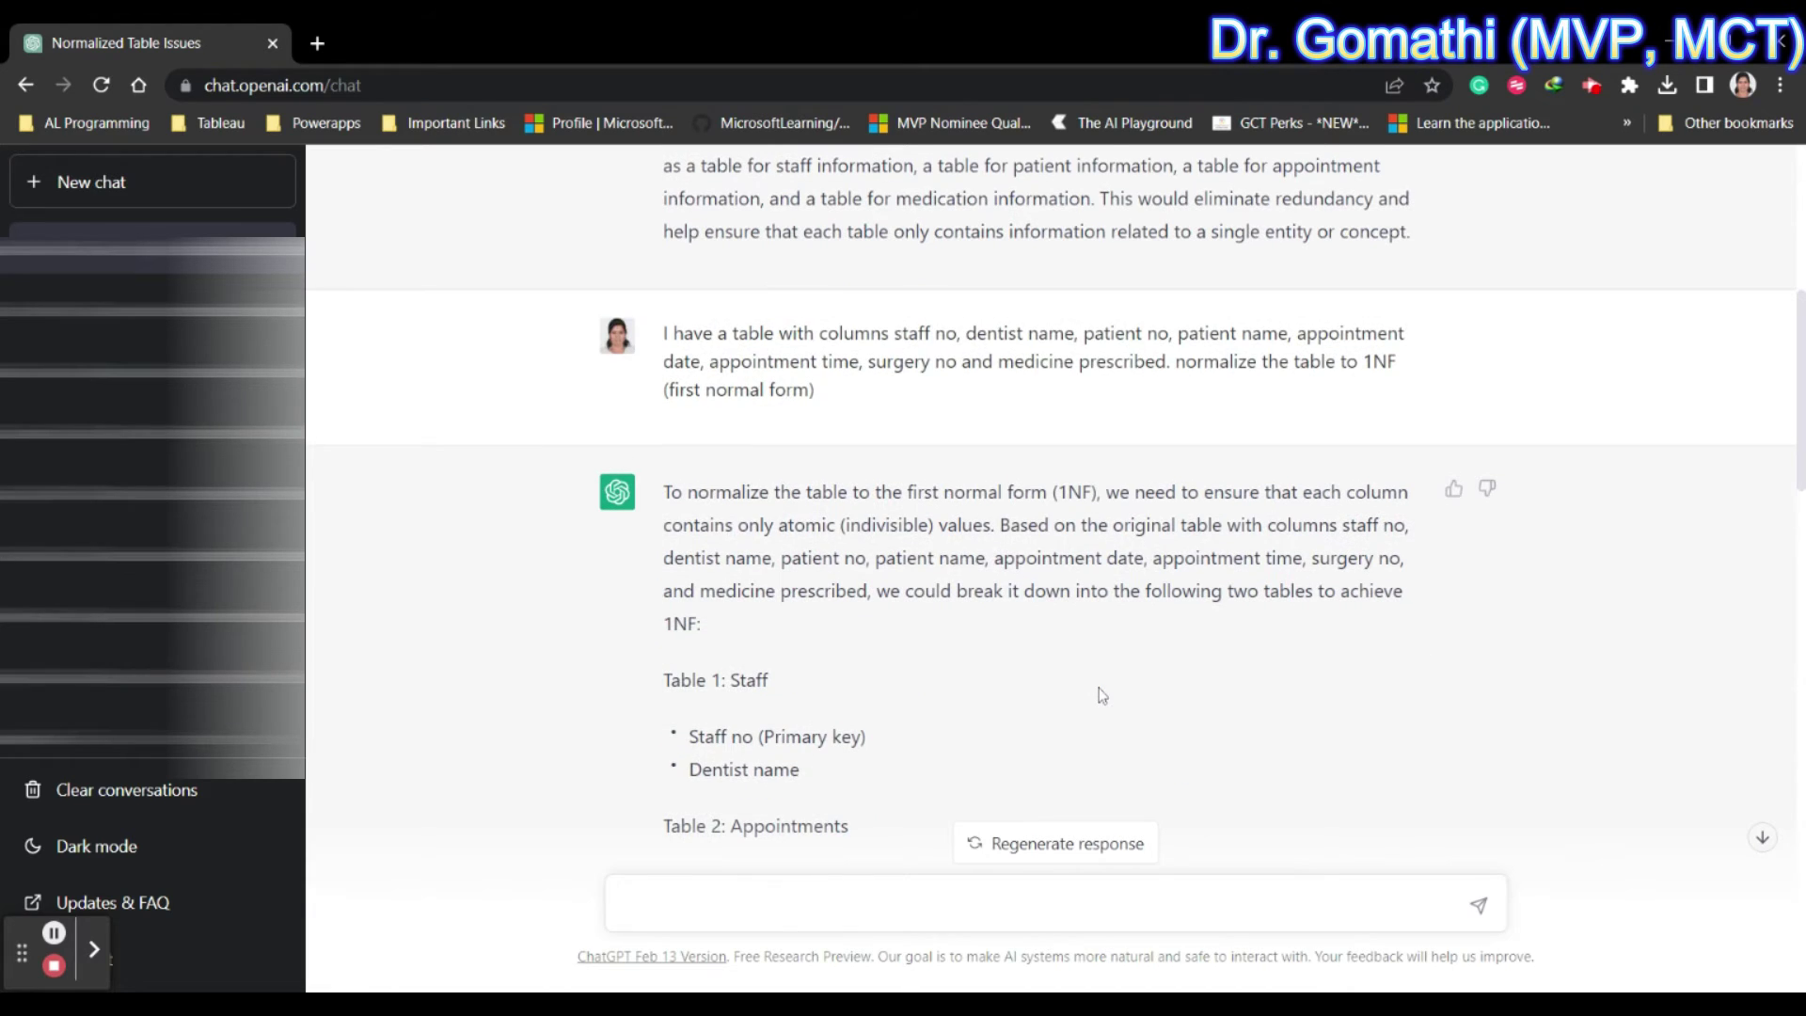
drag(707, 682, 769, 681)
scroll(1261, 649, down, 16)
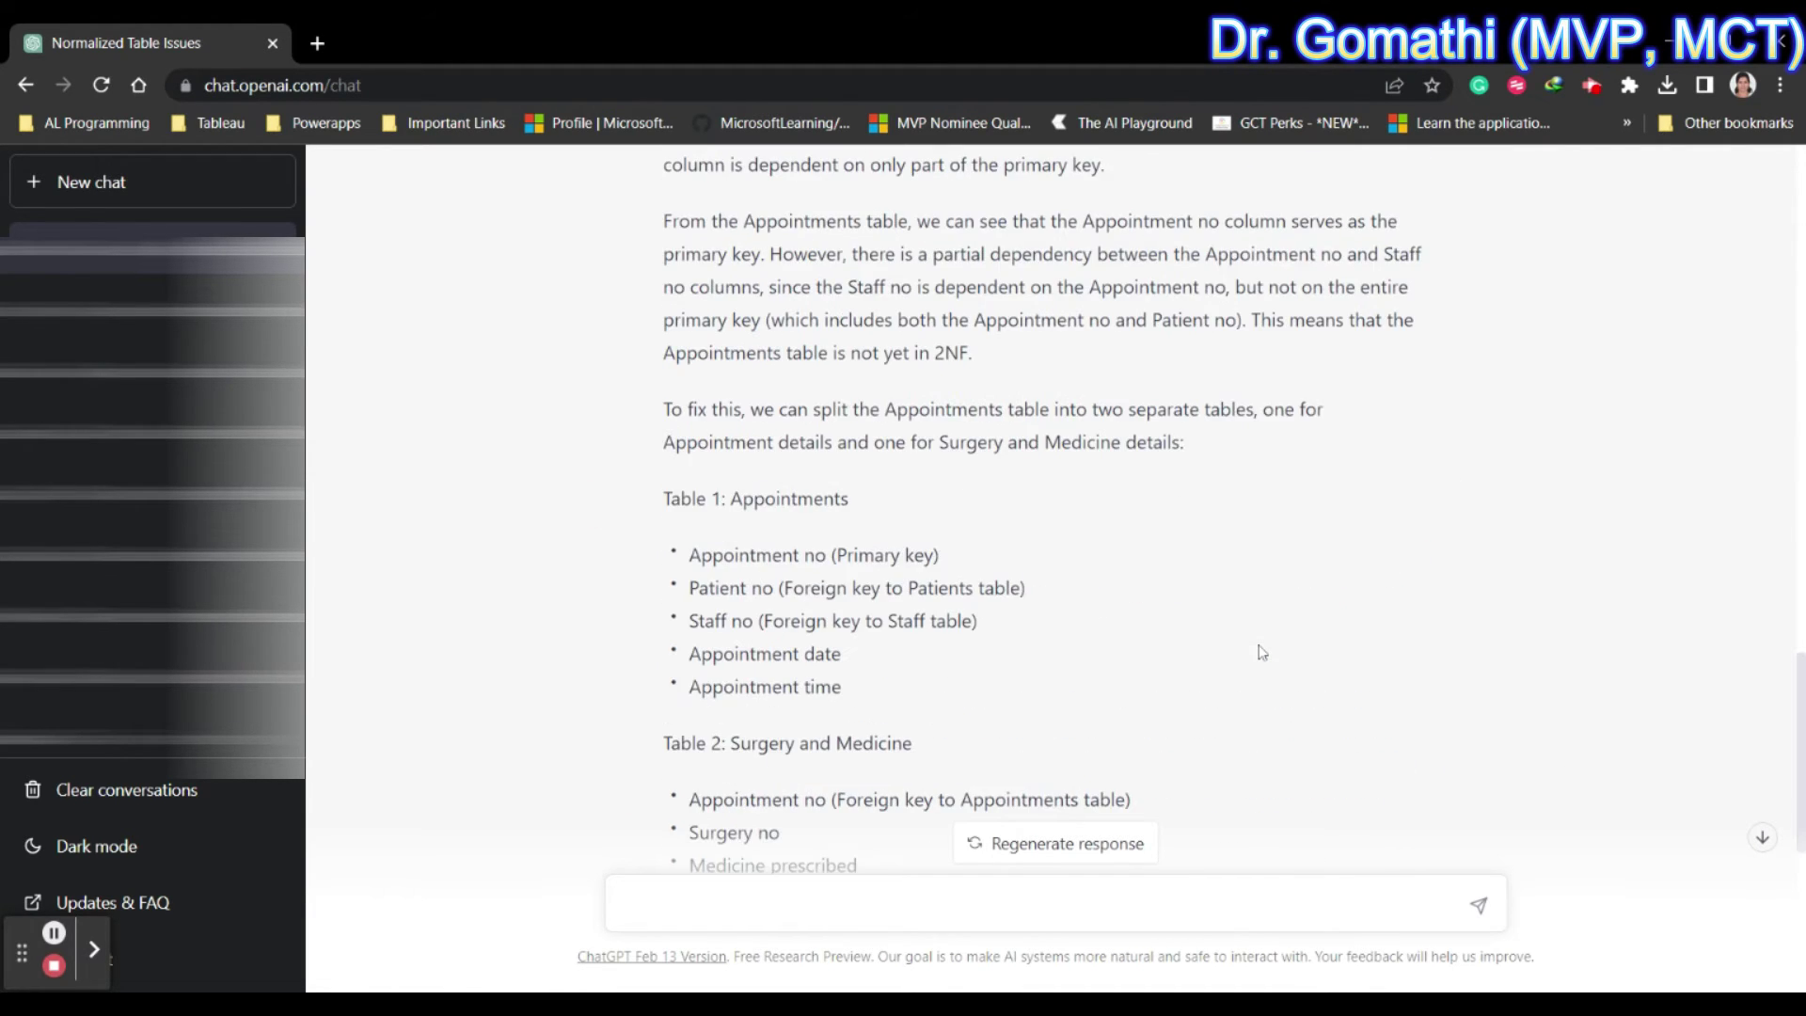
scroll(1261, 649, up, 1)
drag(730, 264, 722, 318)
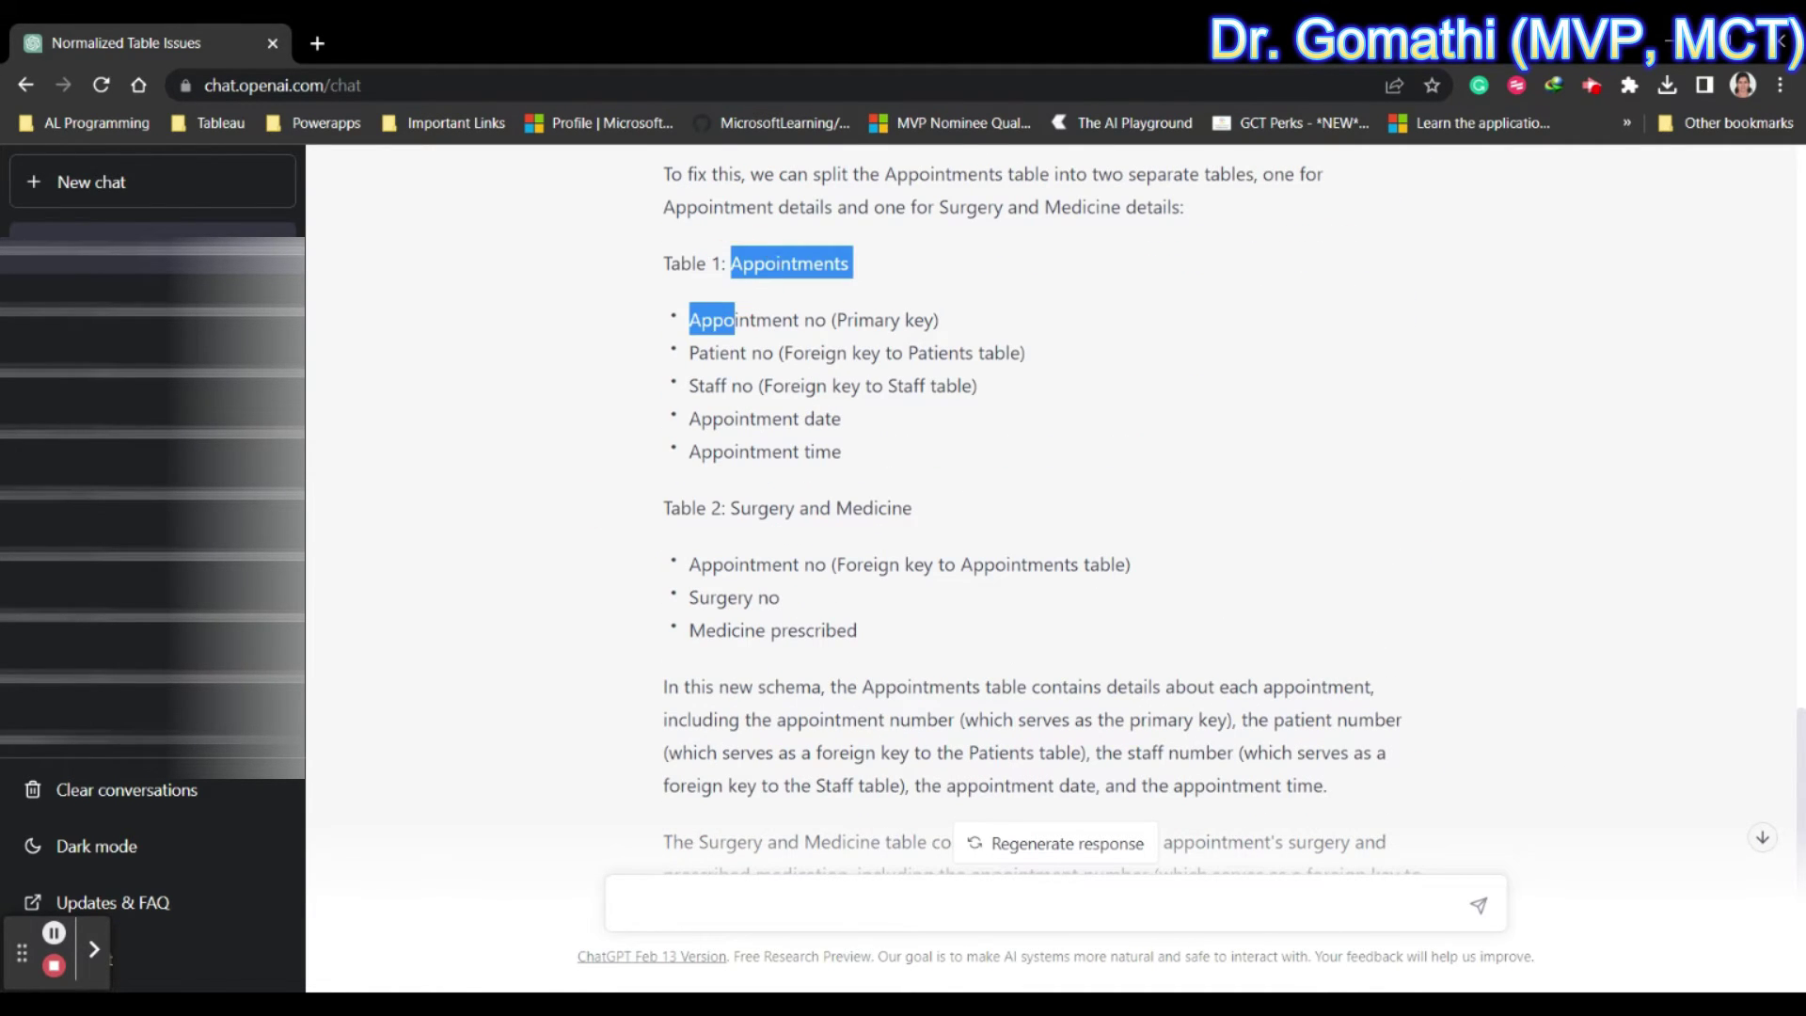
drag(722, 508, 1028, 564)
scroll(1342, 602, down, 4)
Send the follow-up request "Apply 3NF (Third Normal form)"
click(790, 844)
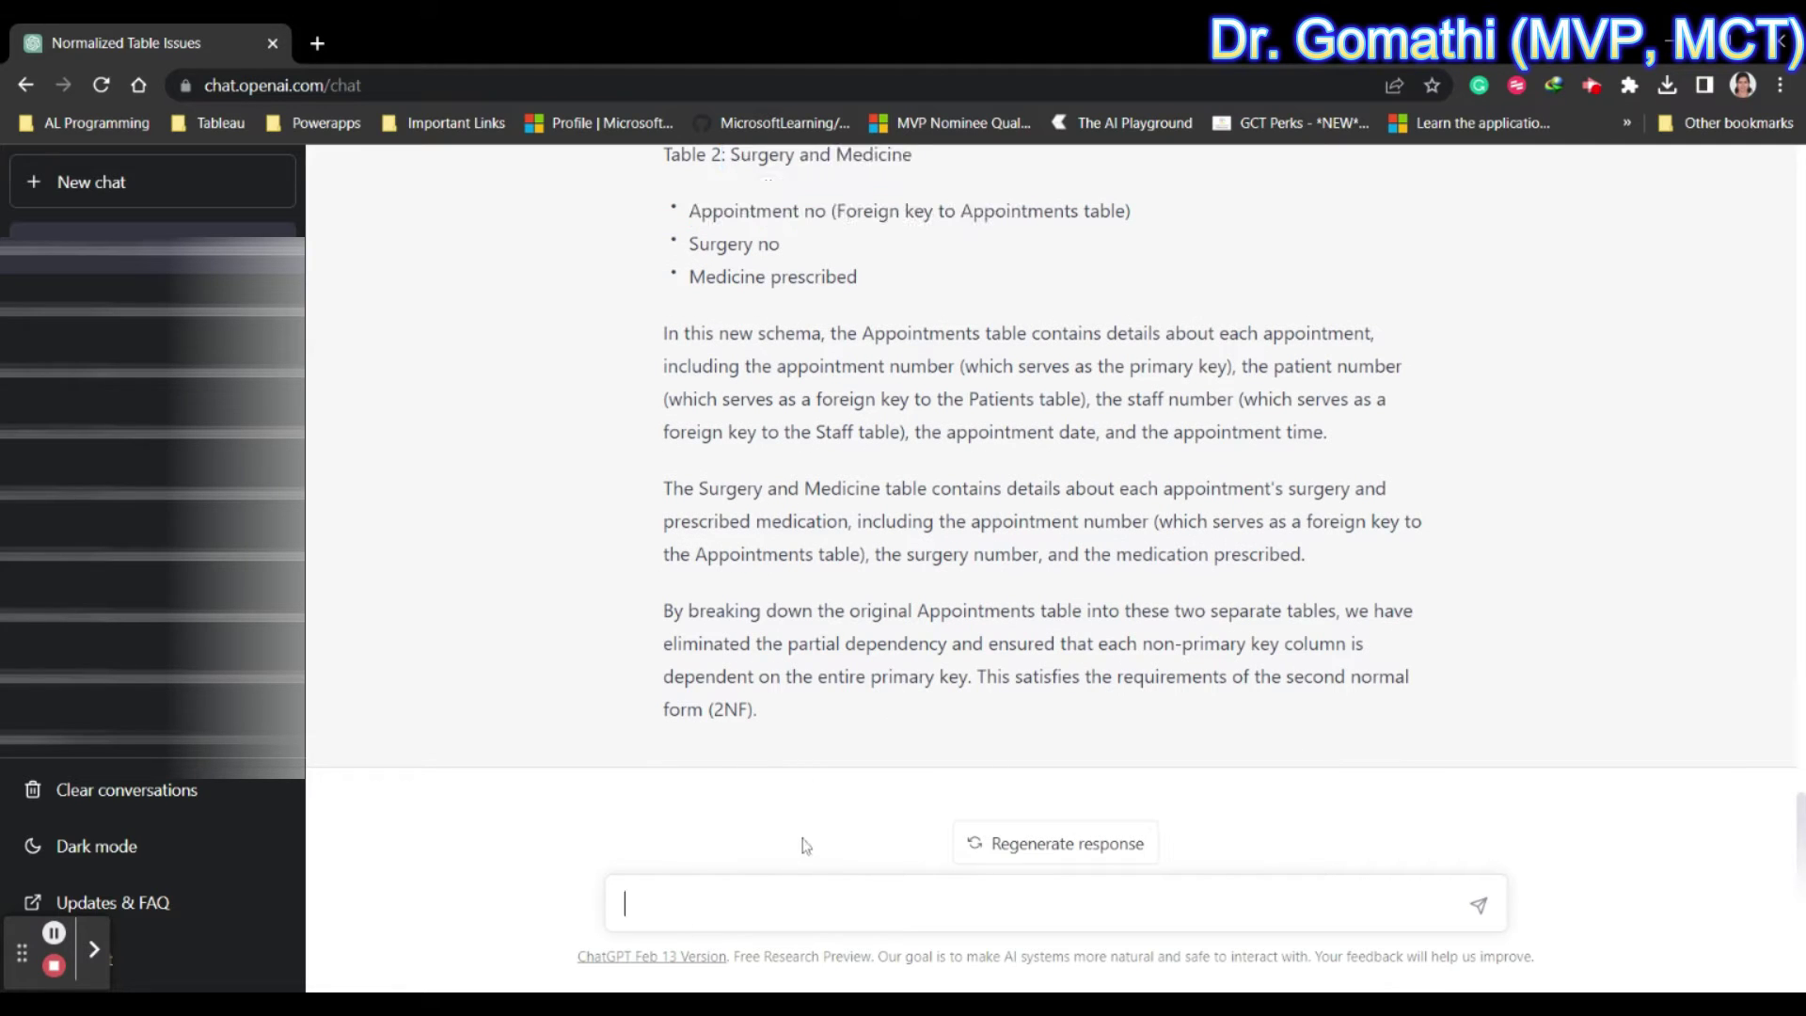
scroll(1121, 493, up, 3)
scroll(1121, 493, up, 10)
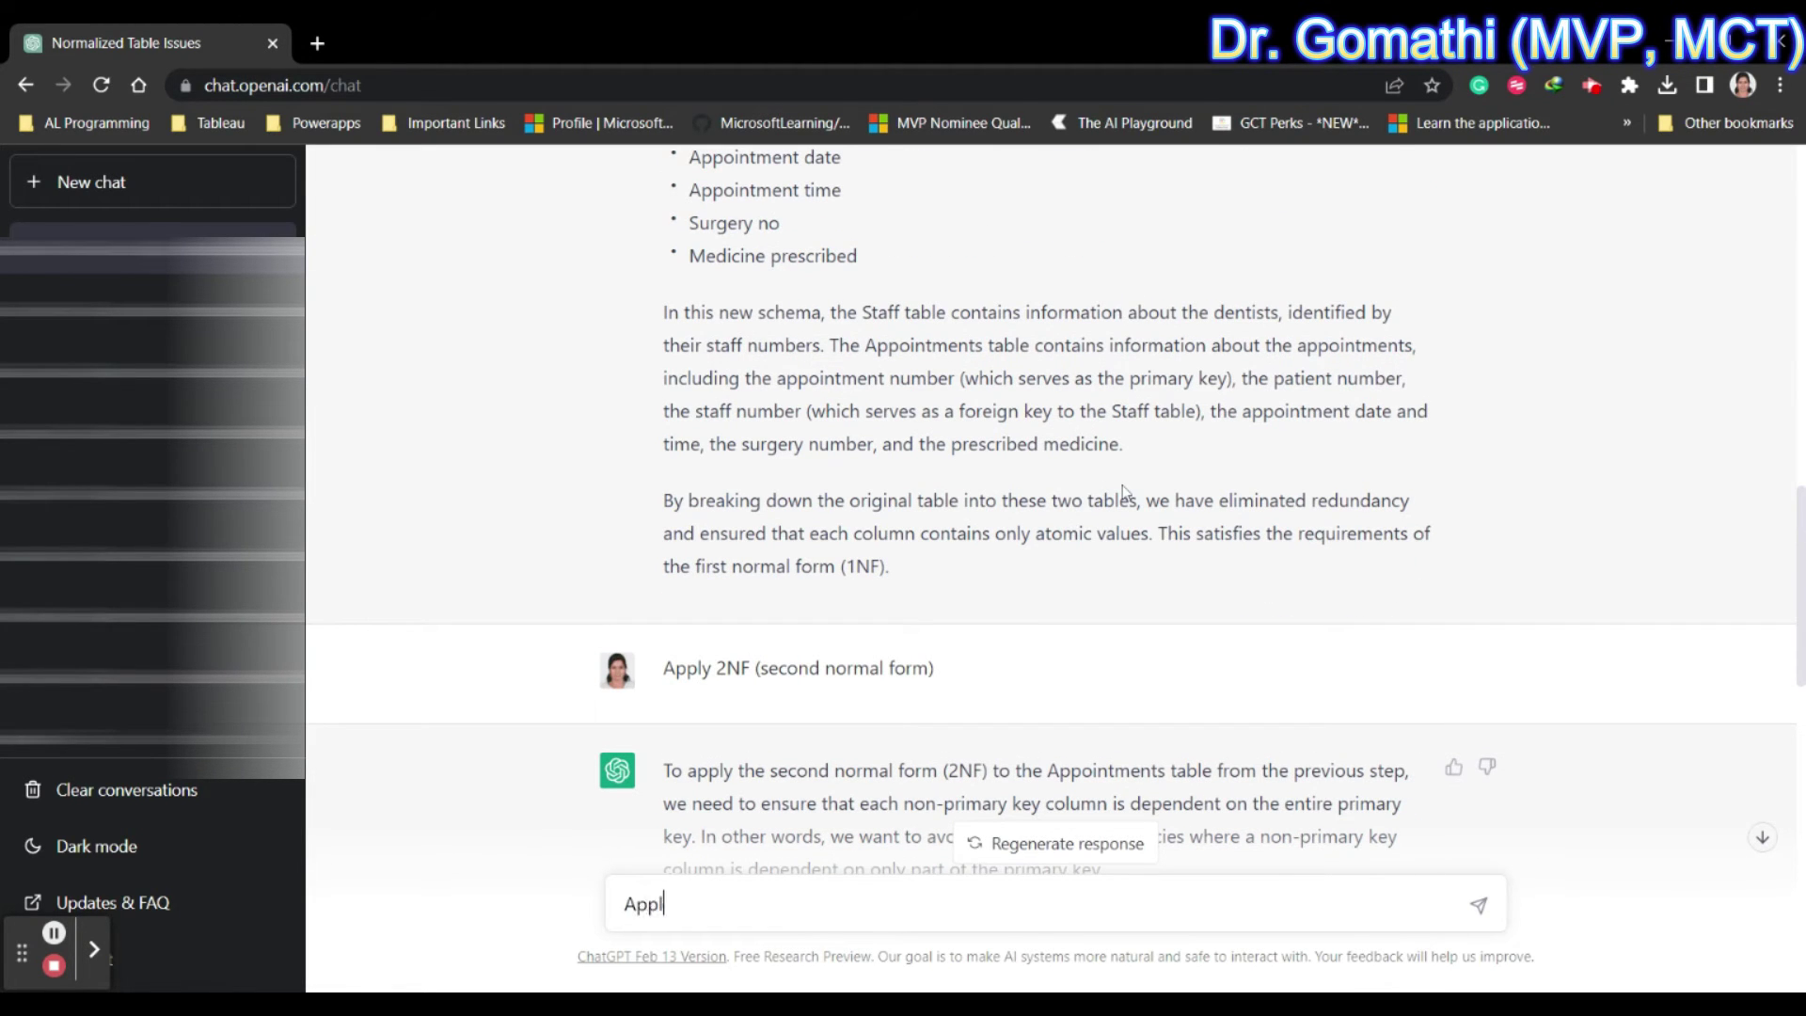
text(NF (Third Normal form)
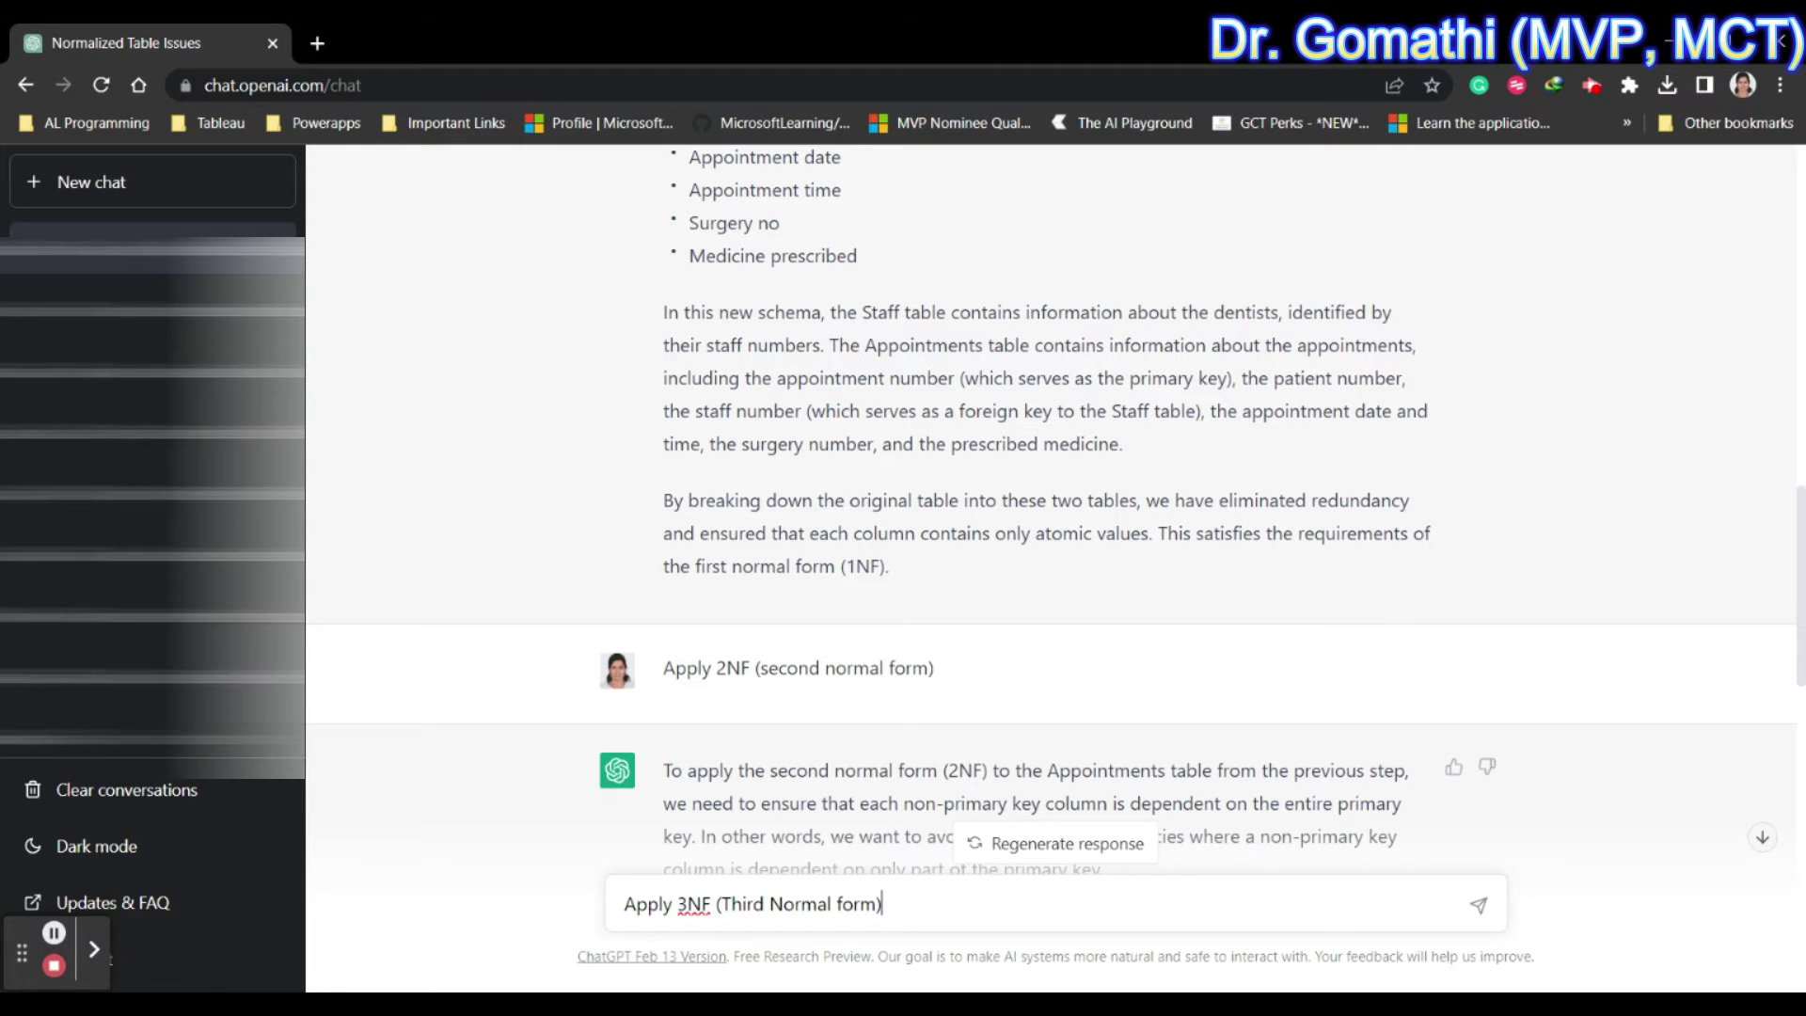
key(Return)
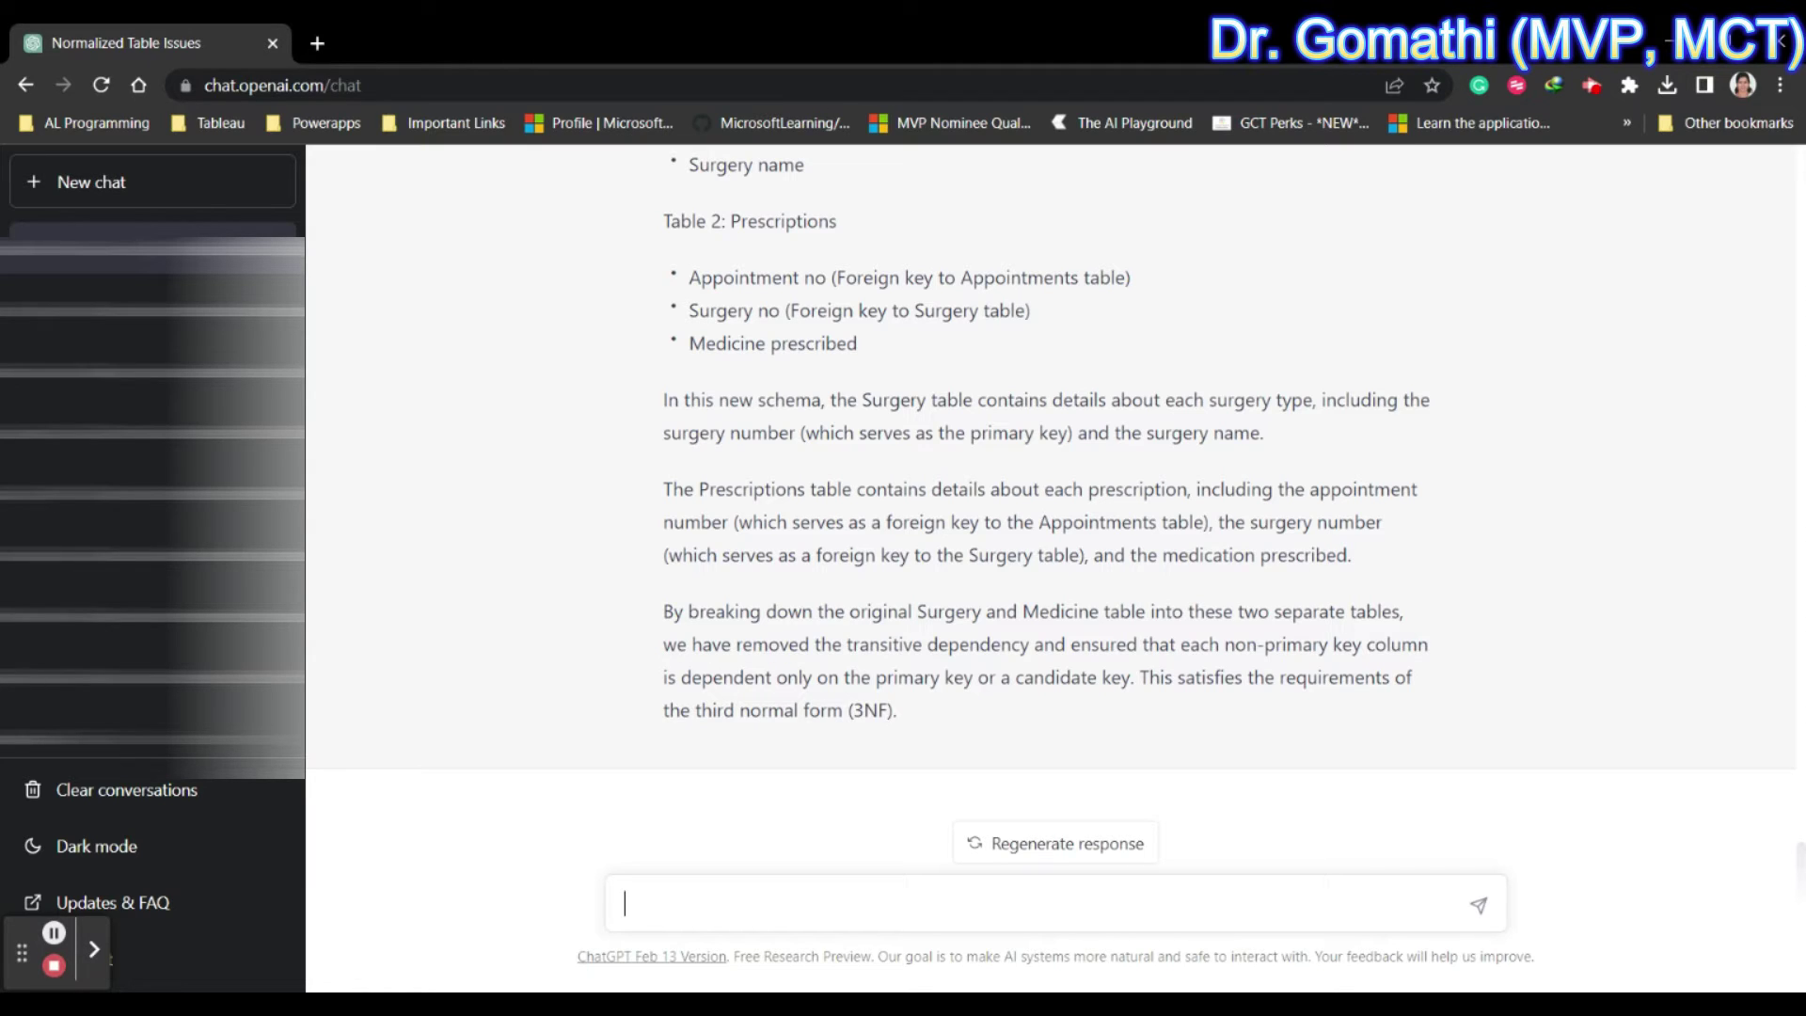
Send the follow-up question "Finally how many I have after normalizing?"
text(nally how army)
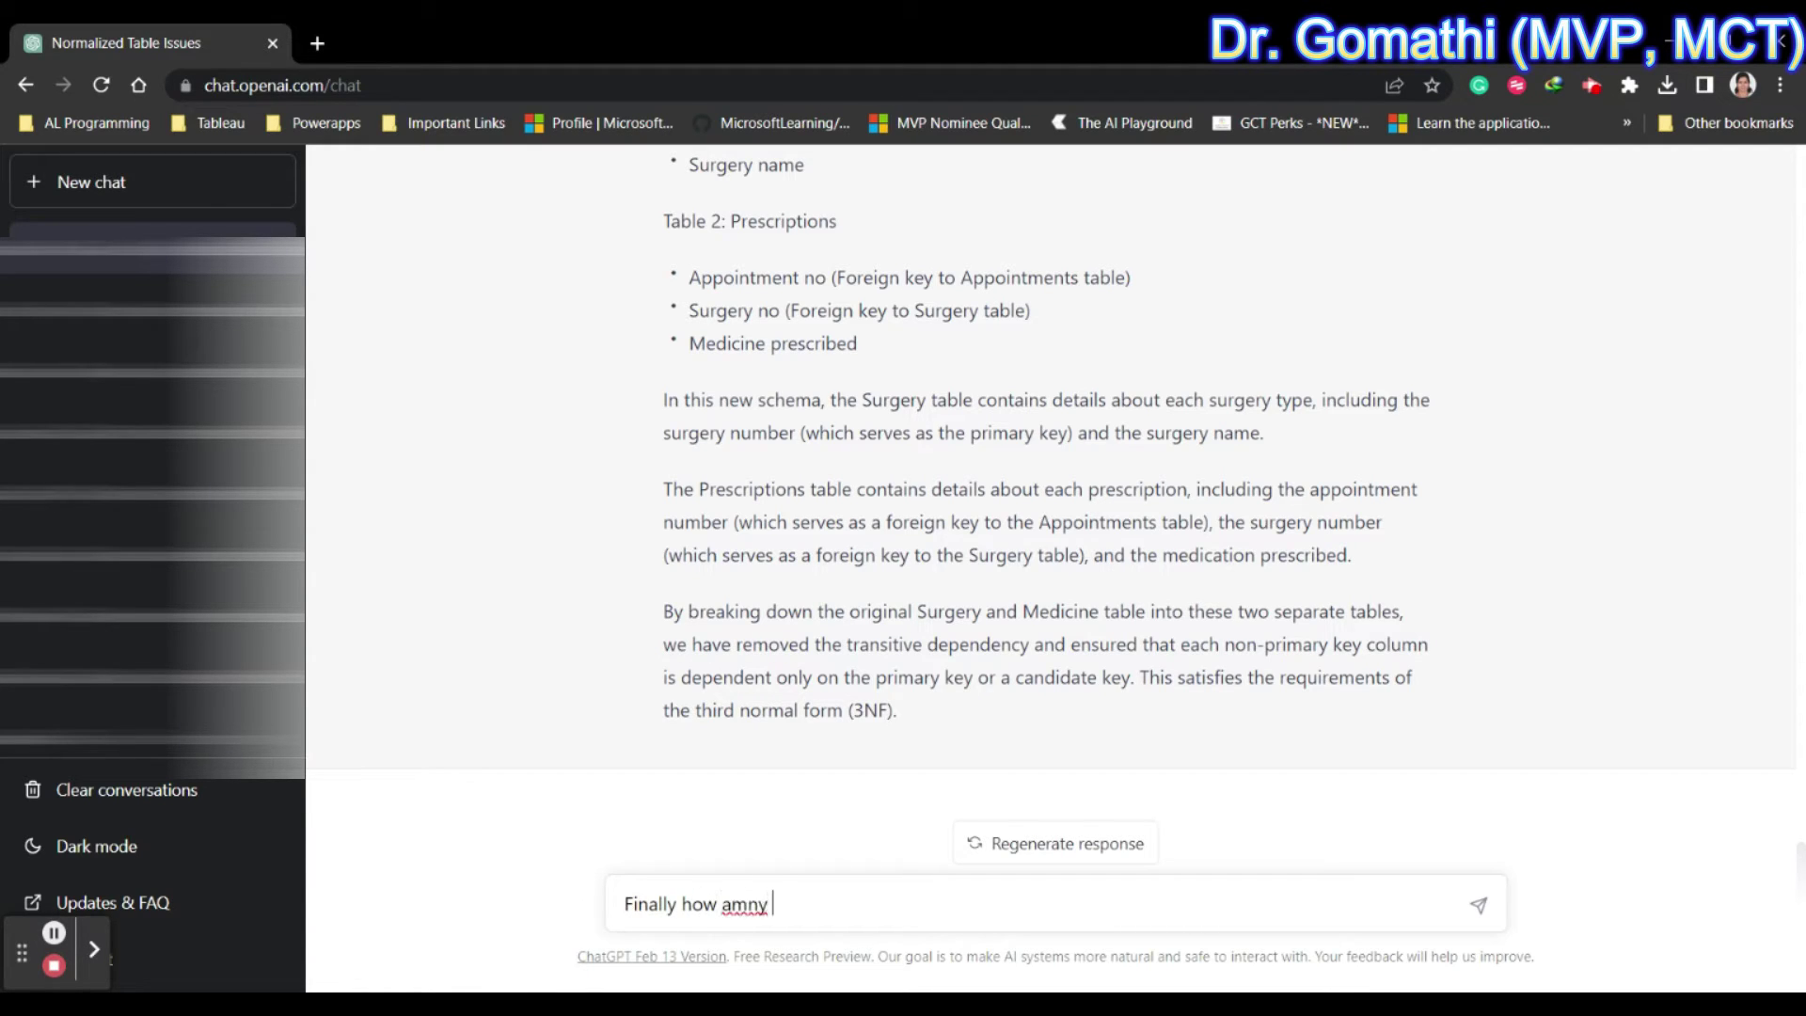
key(BackSpace)
key(BackSpace)
key(BackSpace)
text(any I have after normalizing?)
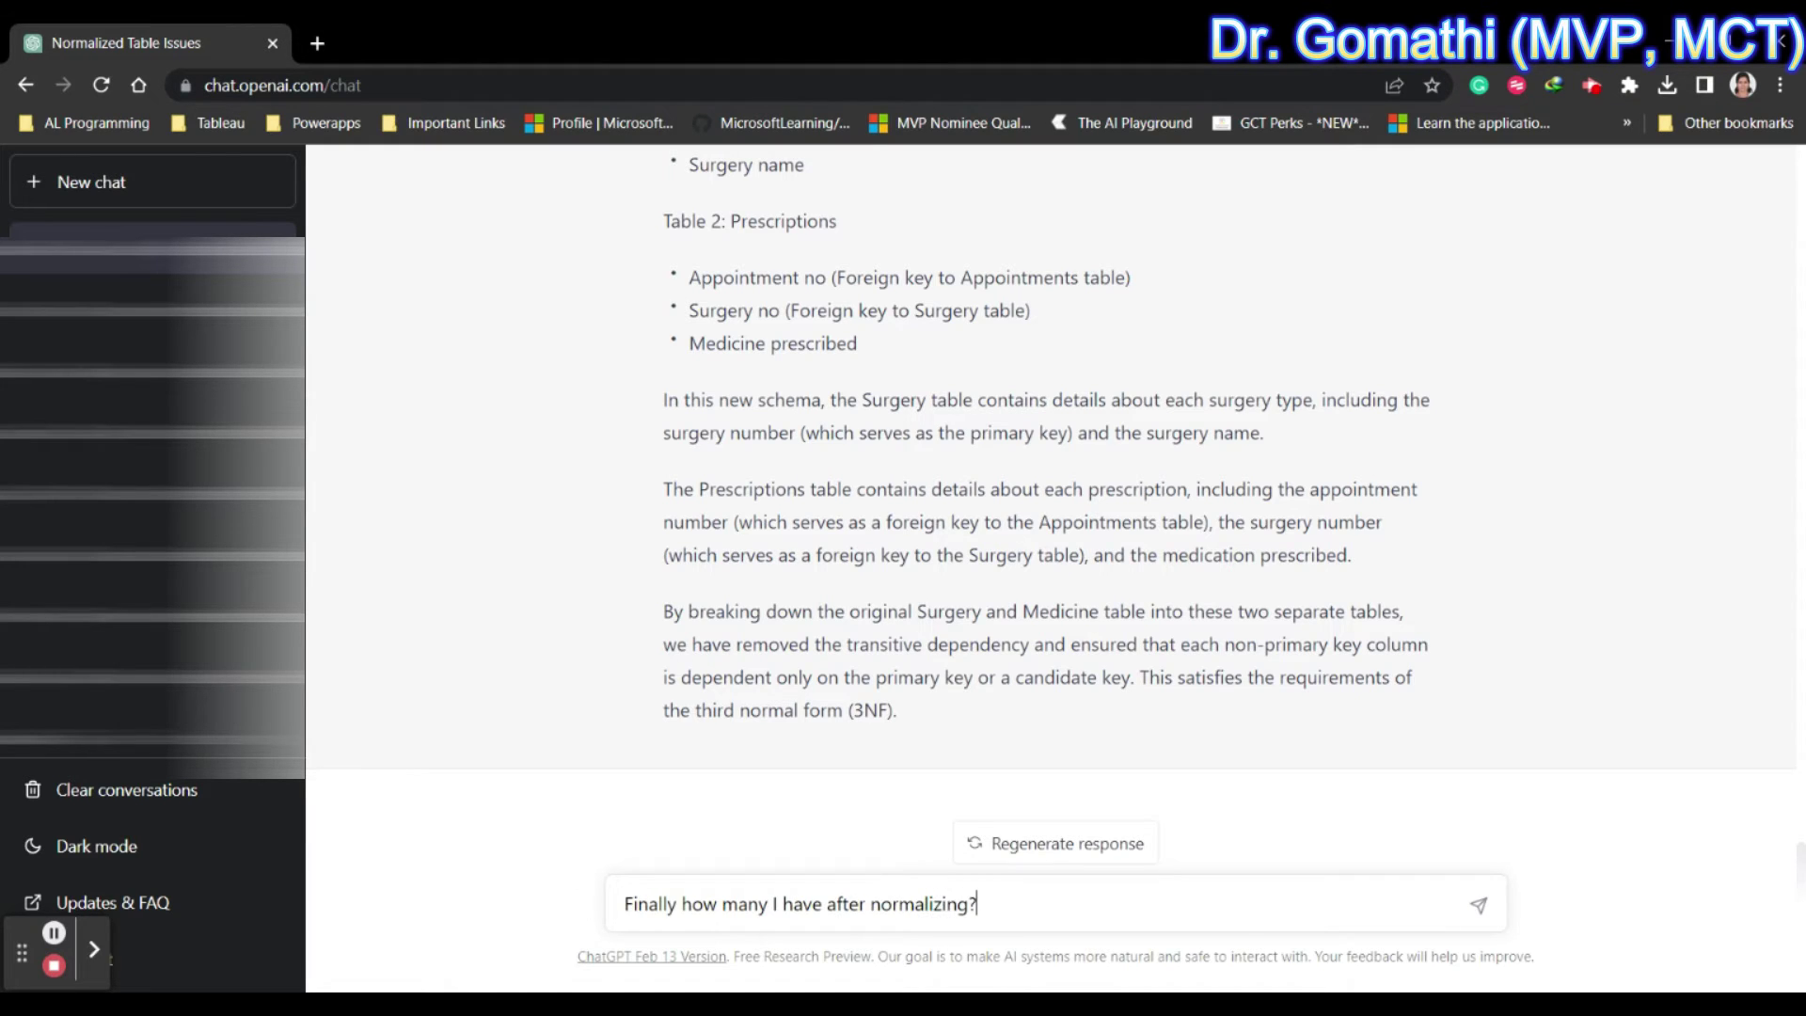
key(Return)
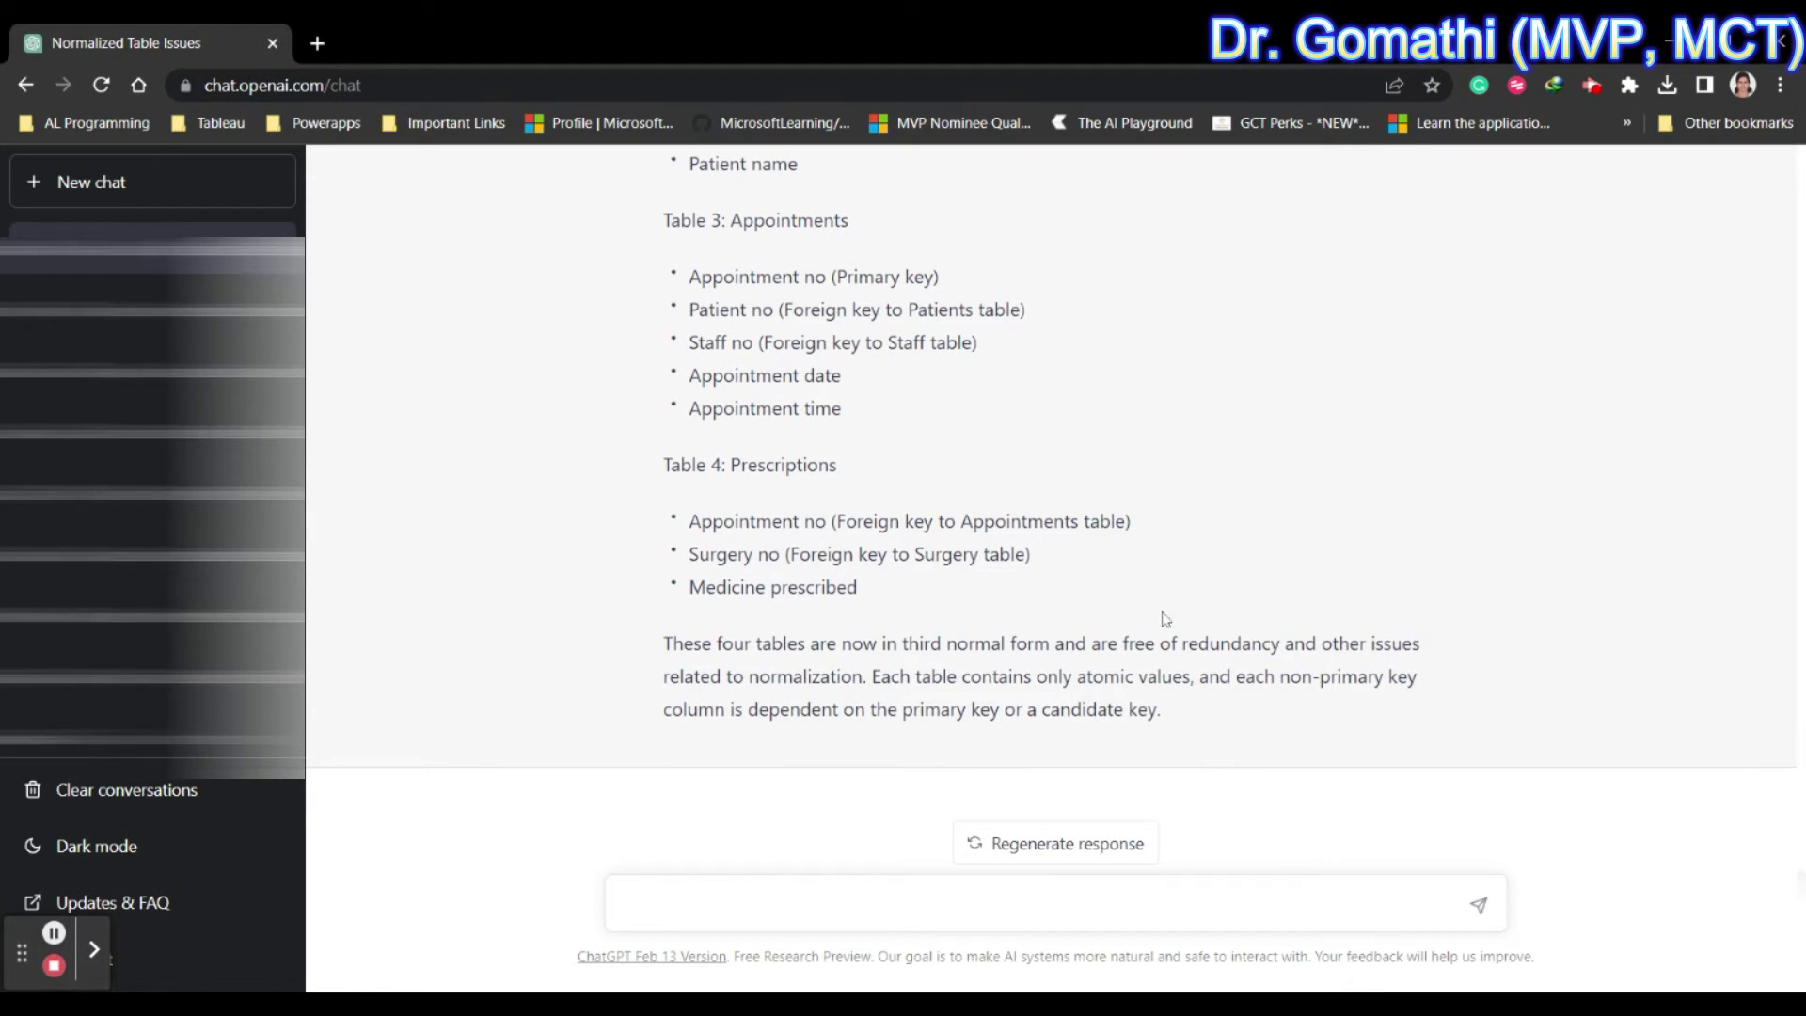
Review the list of 3NF tables in the answer and send the request "Establish the relationship between the tables"
scroll(1164, 618, up, 8)
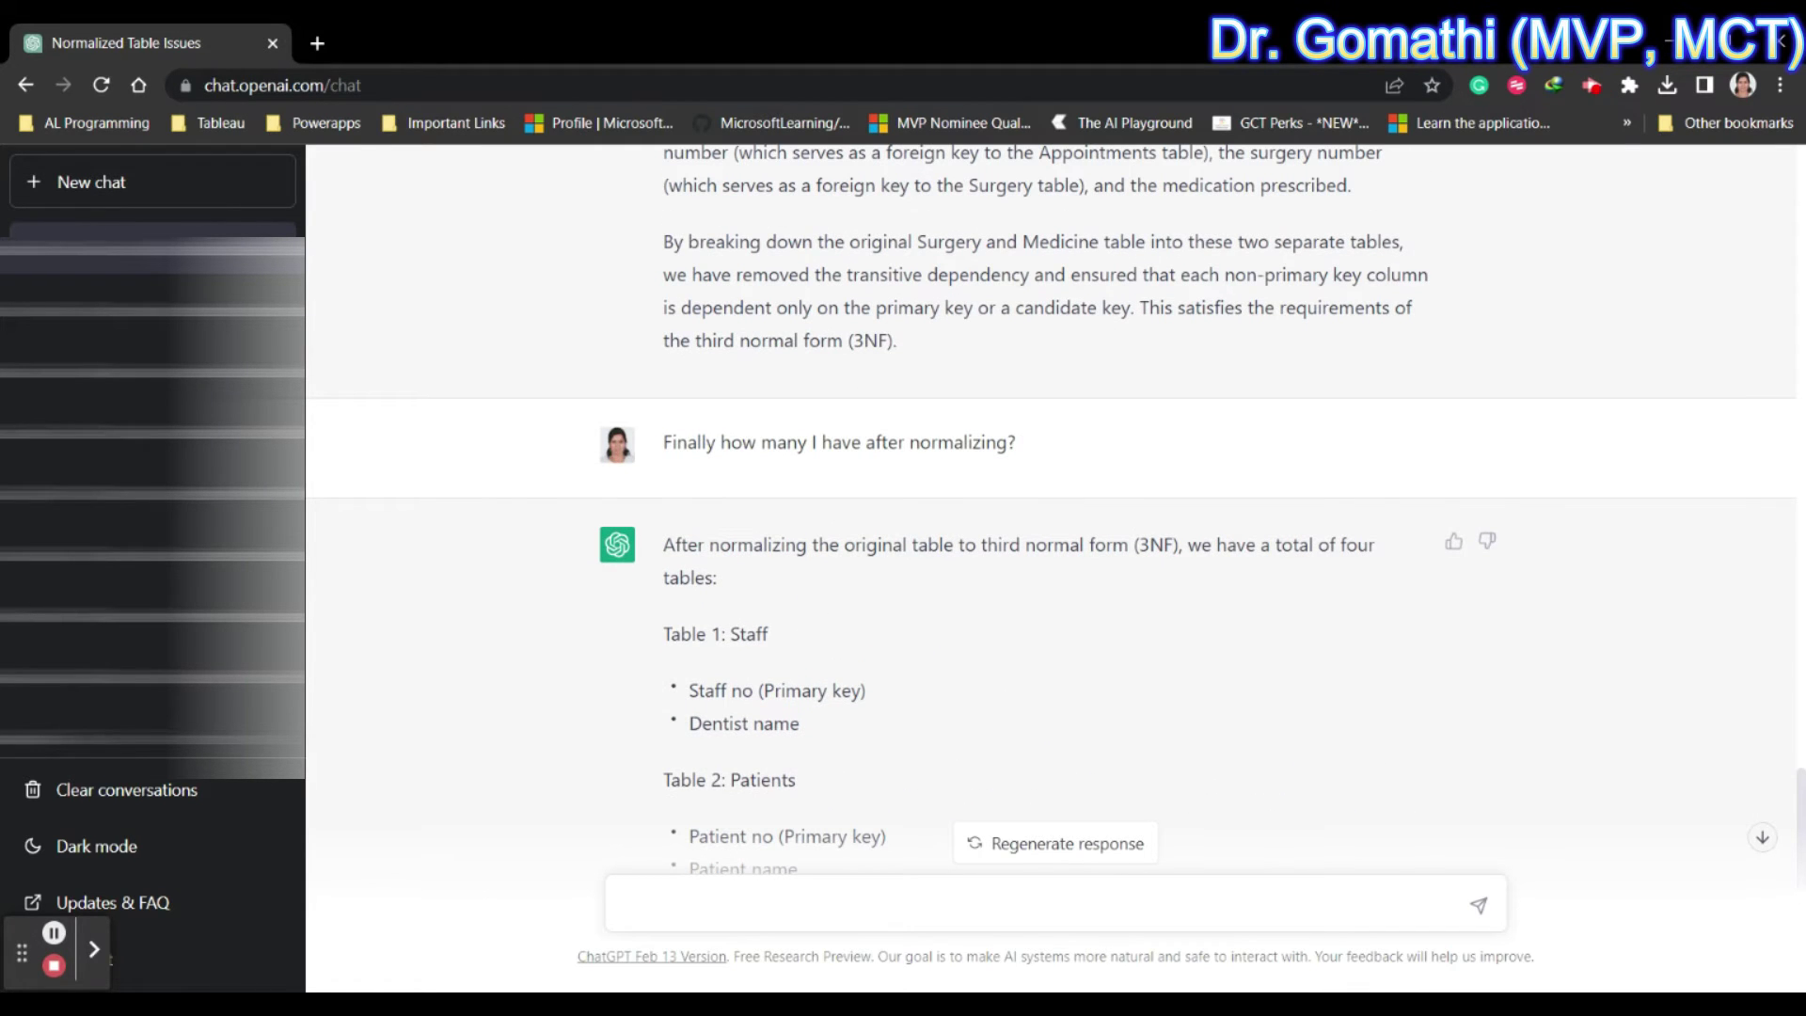
scroll(1192, 668, down, 3)
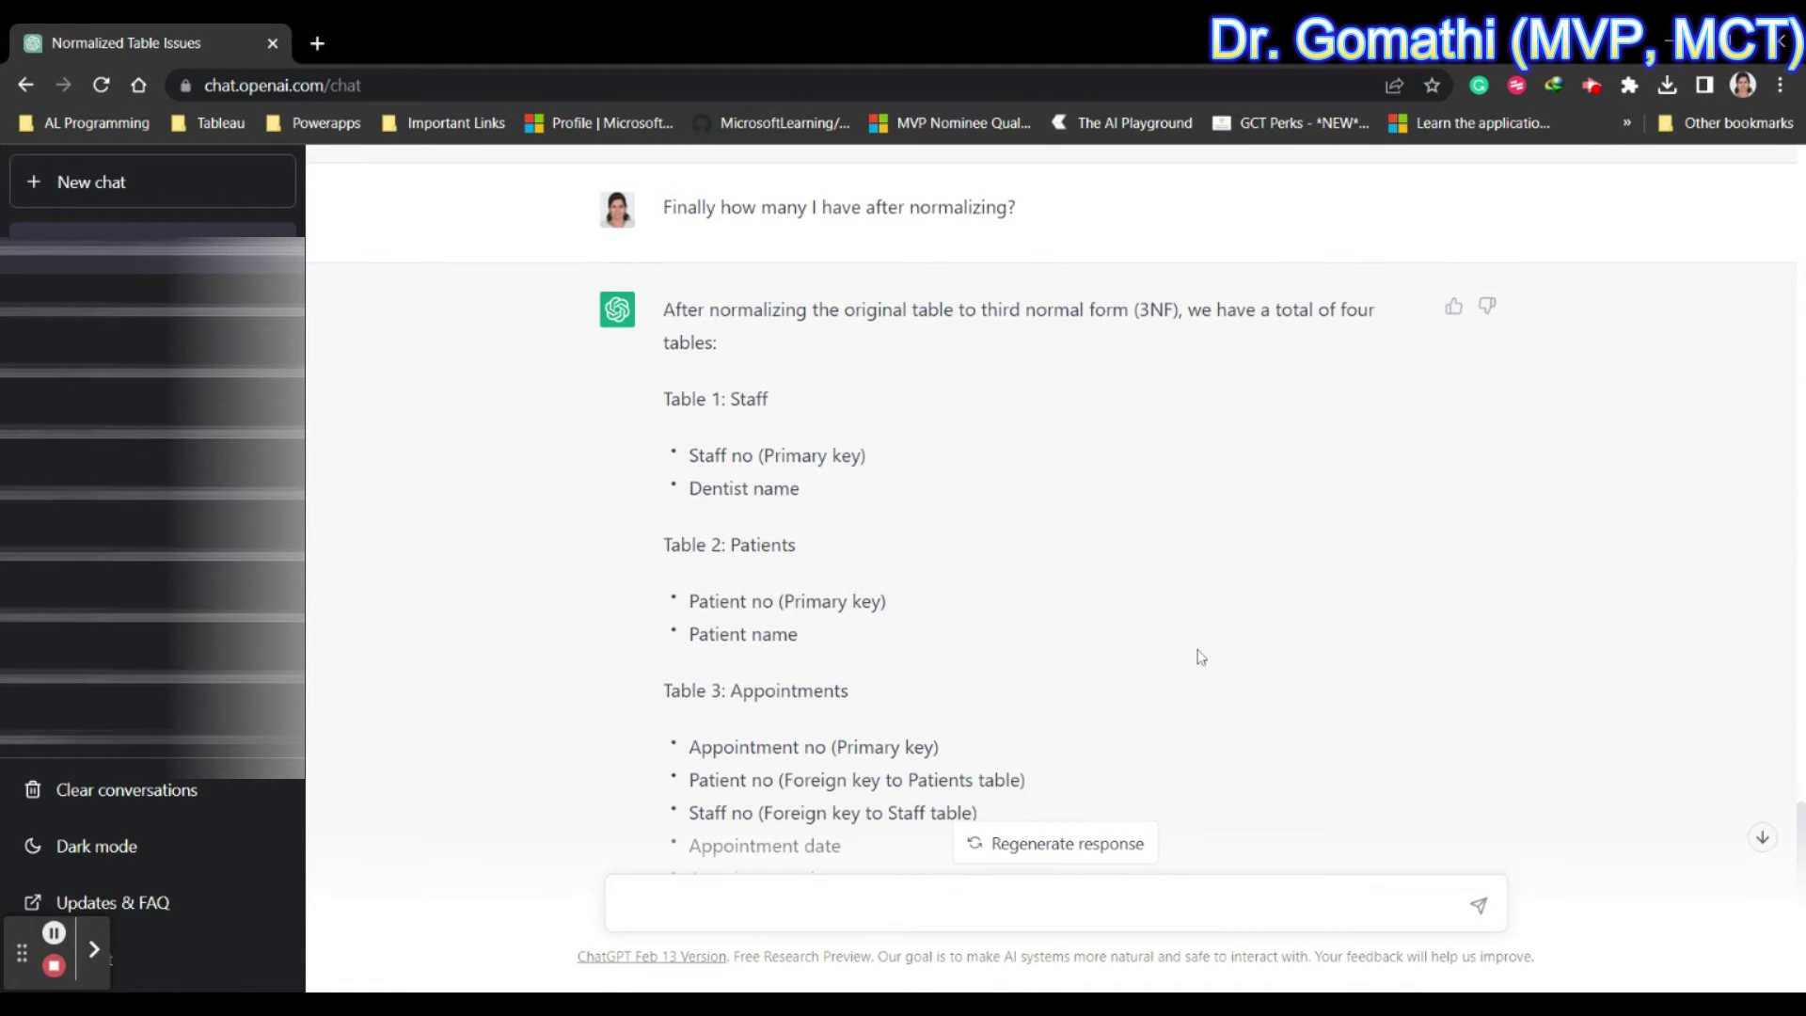
scroll(1201, 655, down, 6)
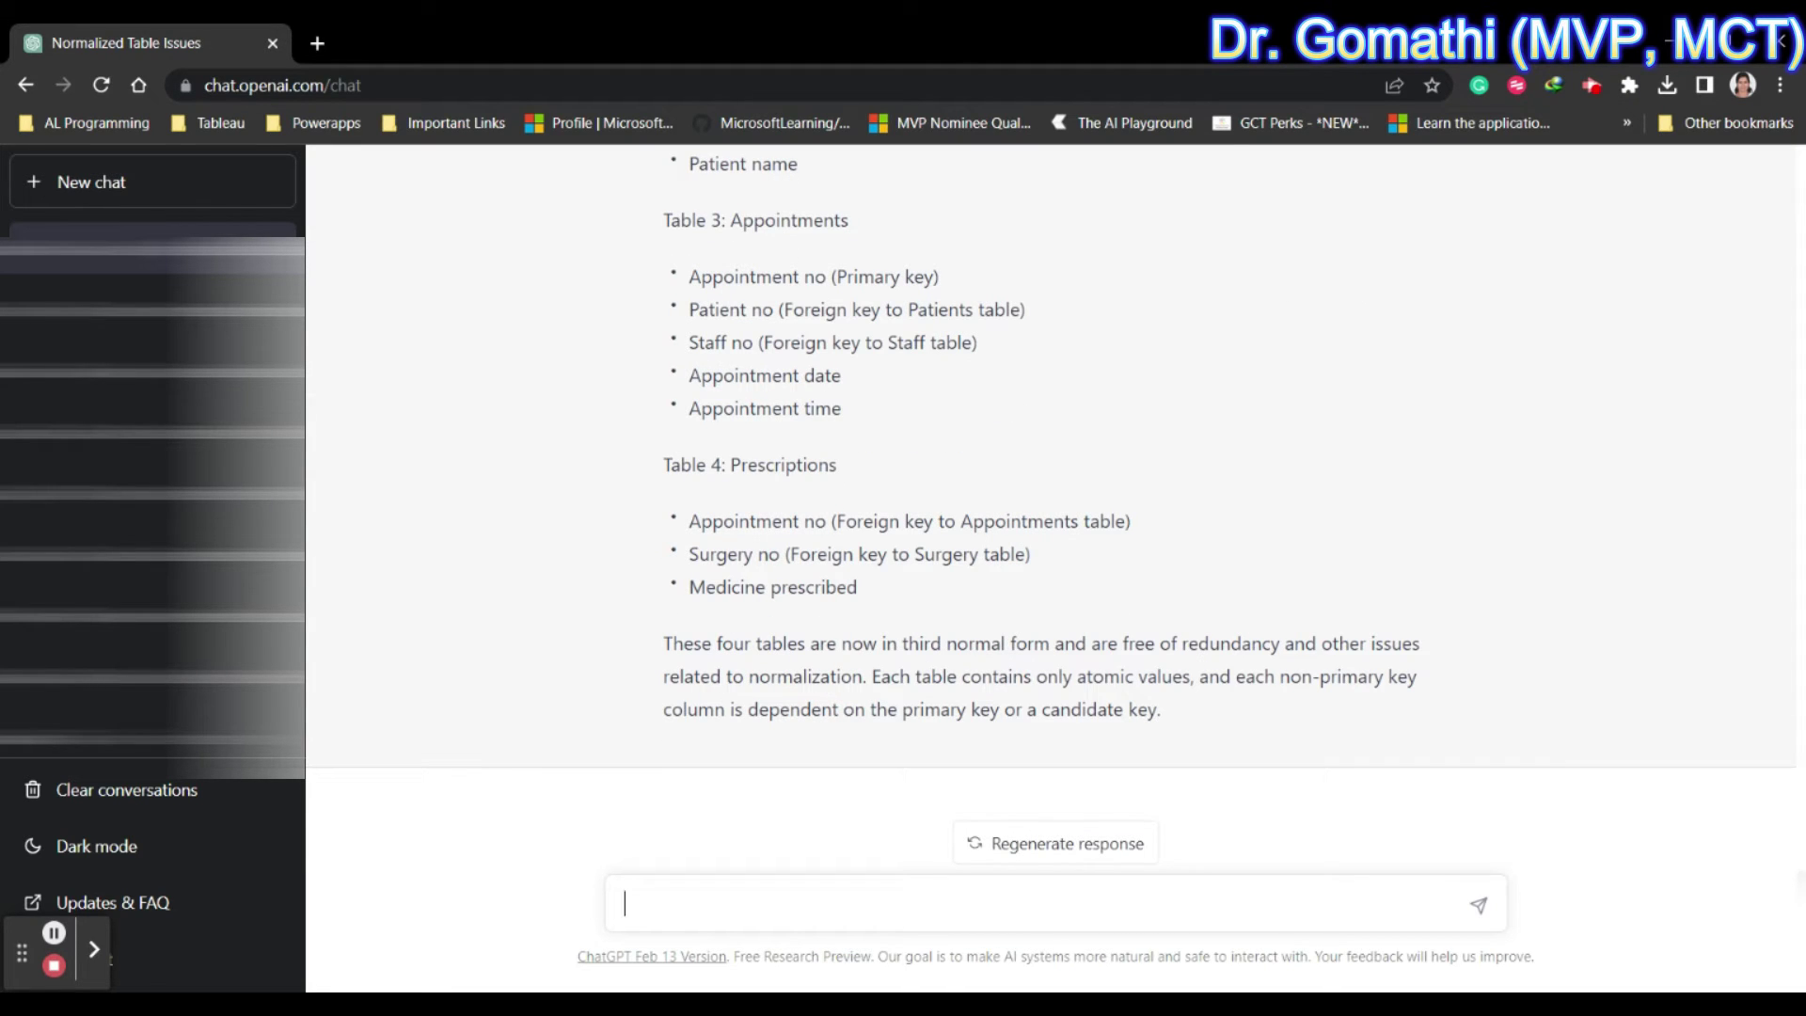
text(ablish the)
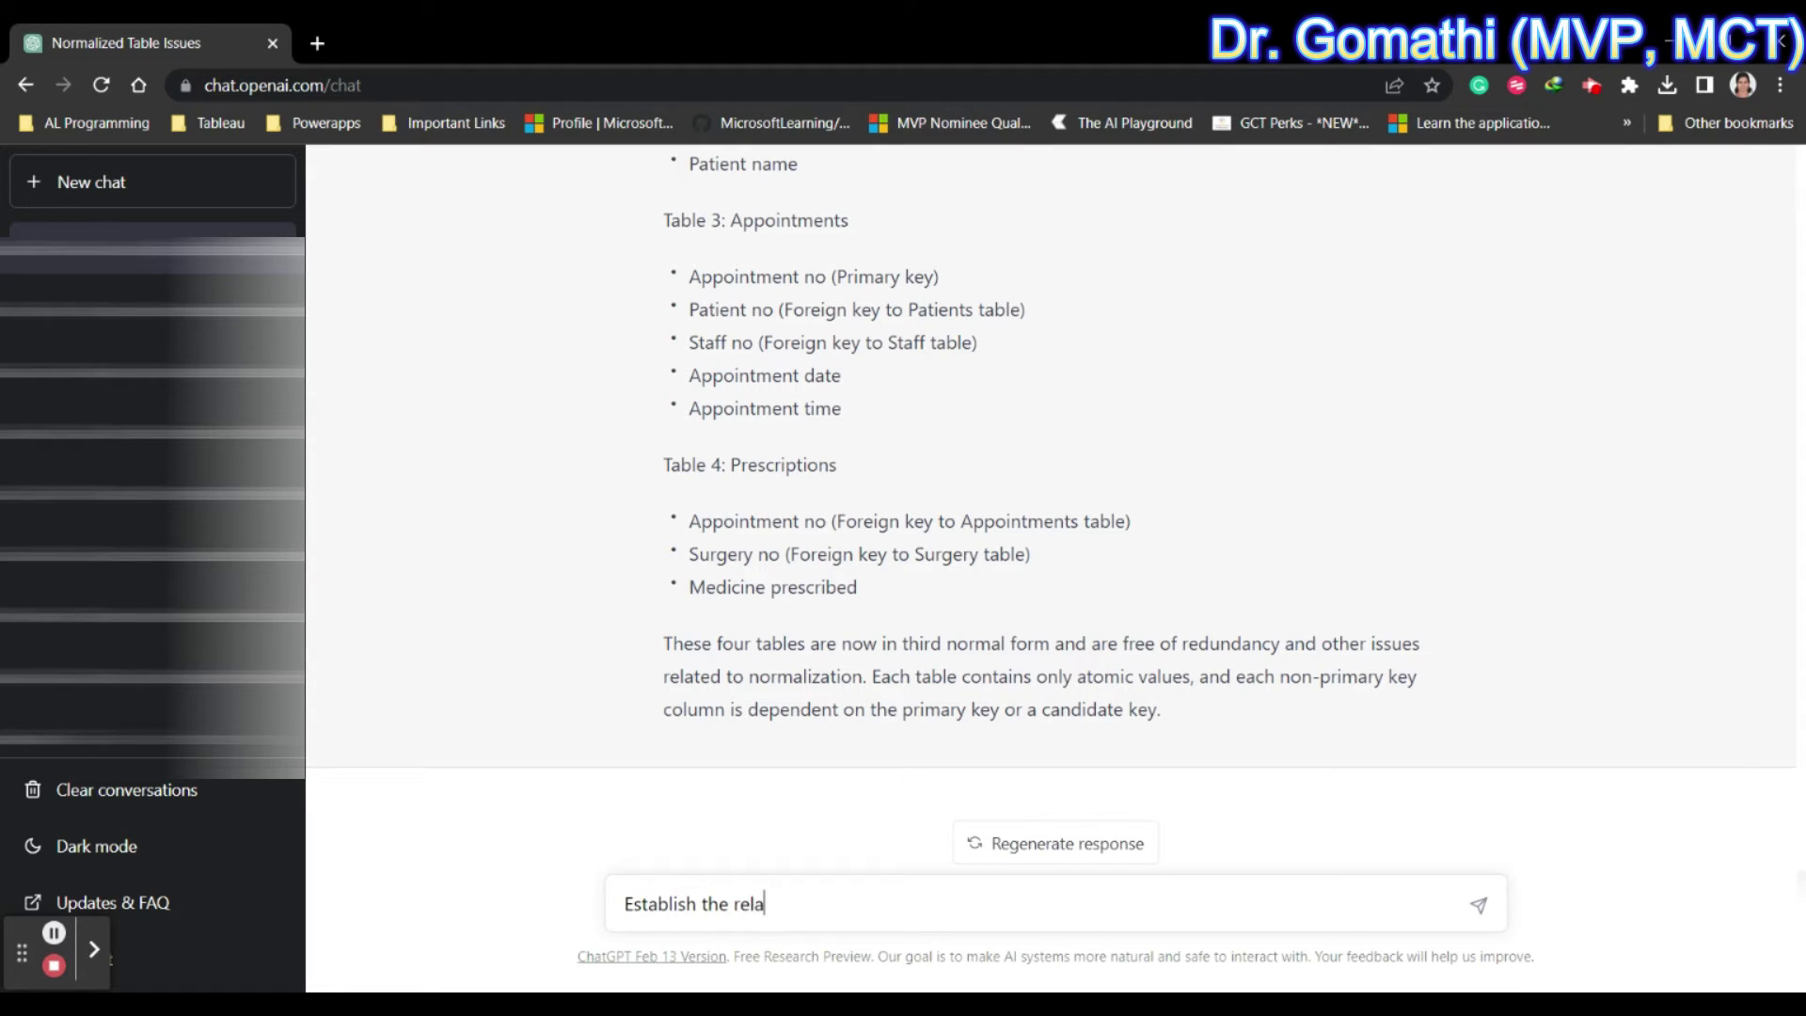
text(relationship between)
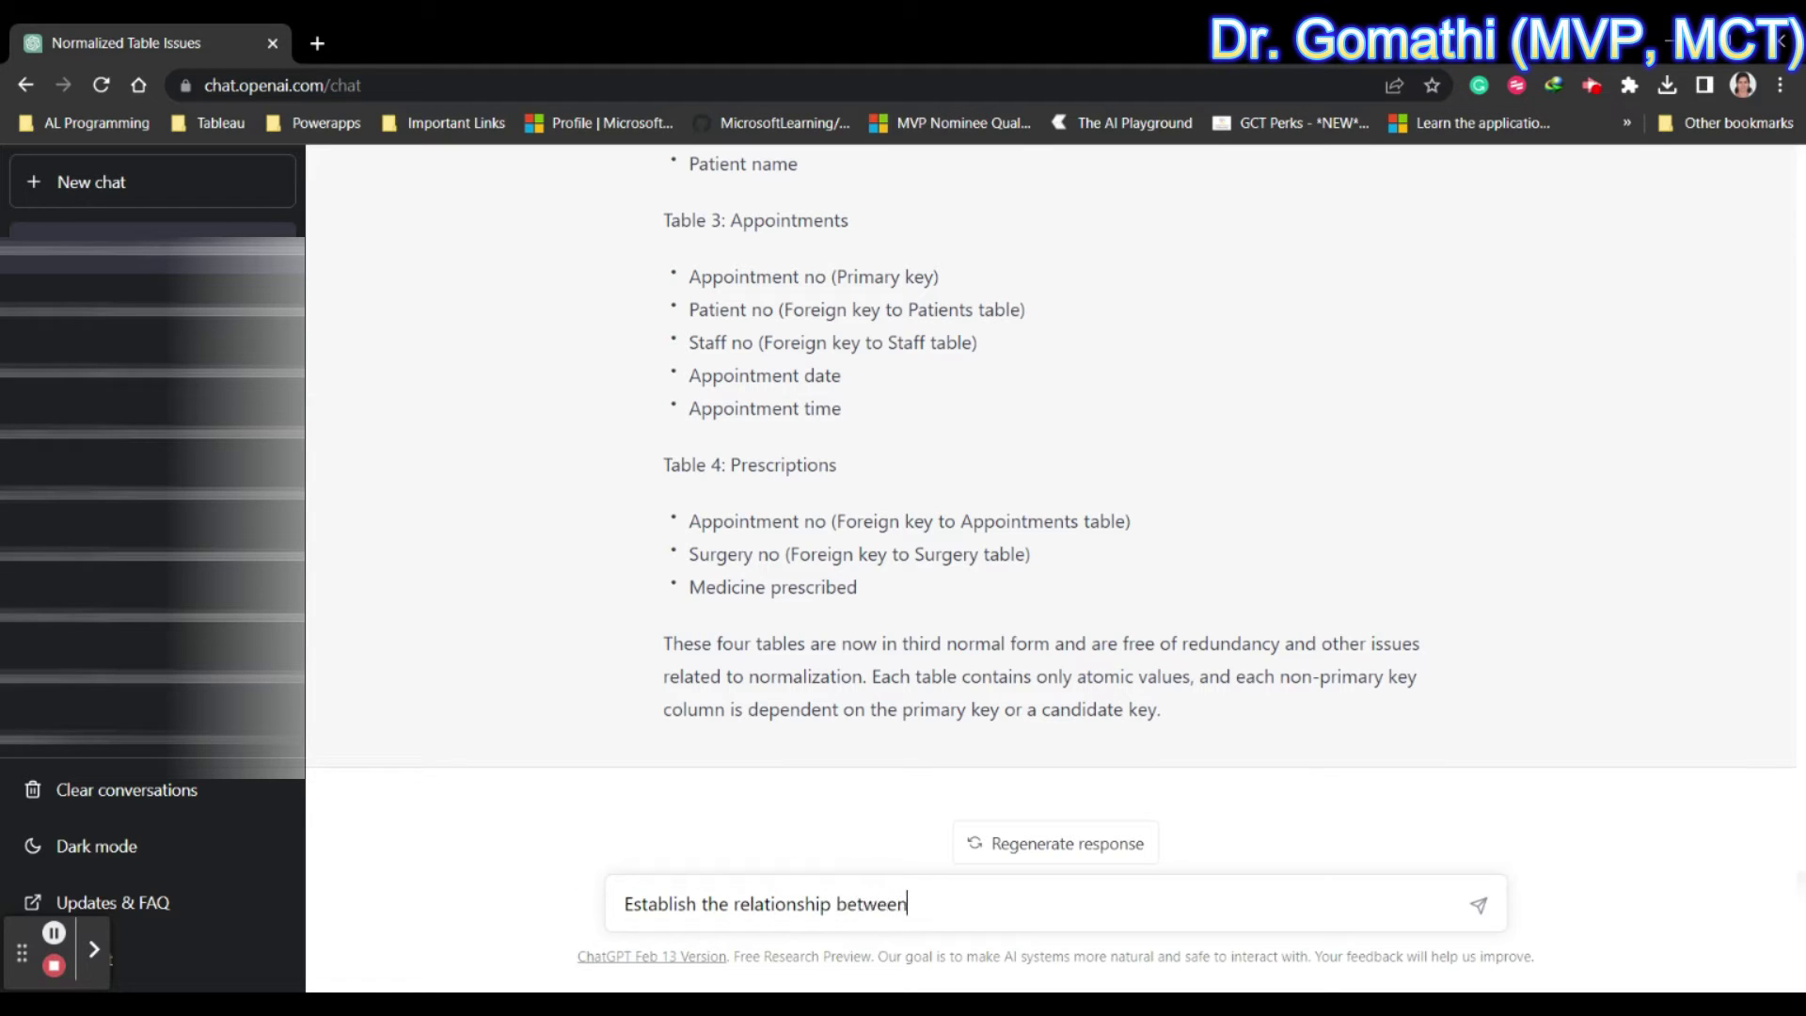
text( the tables)
key(Return)
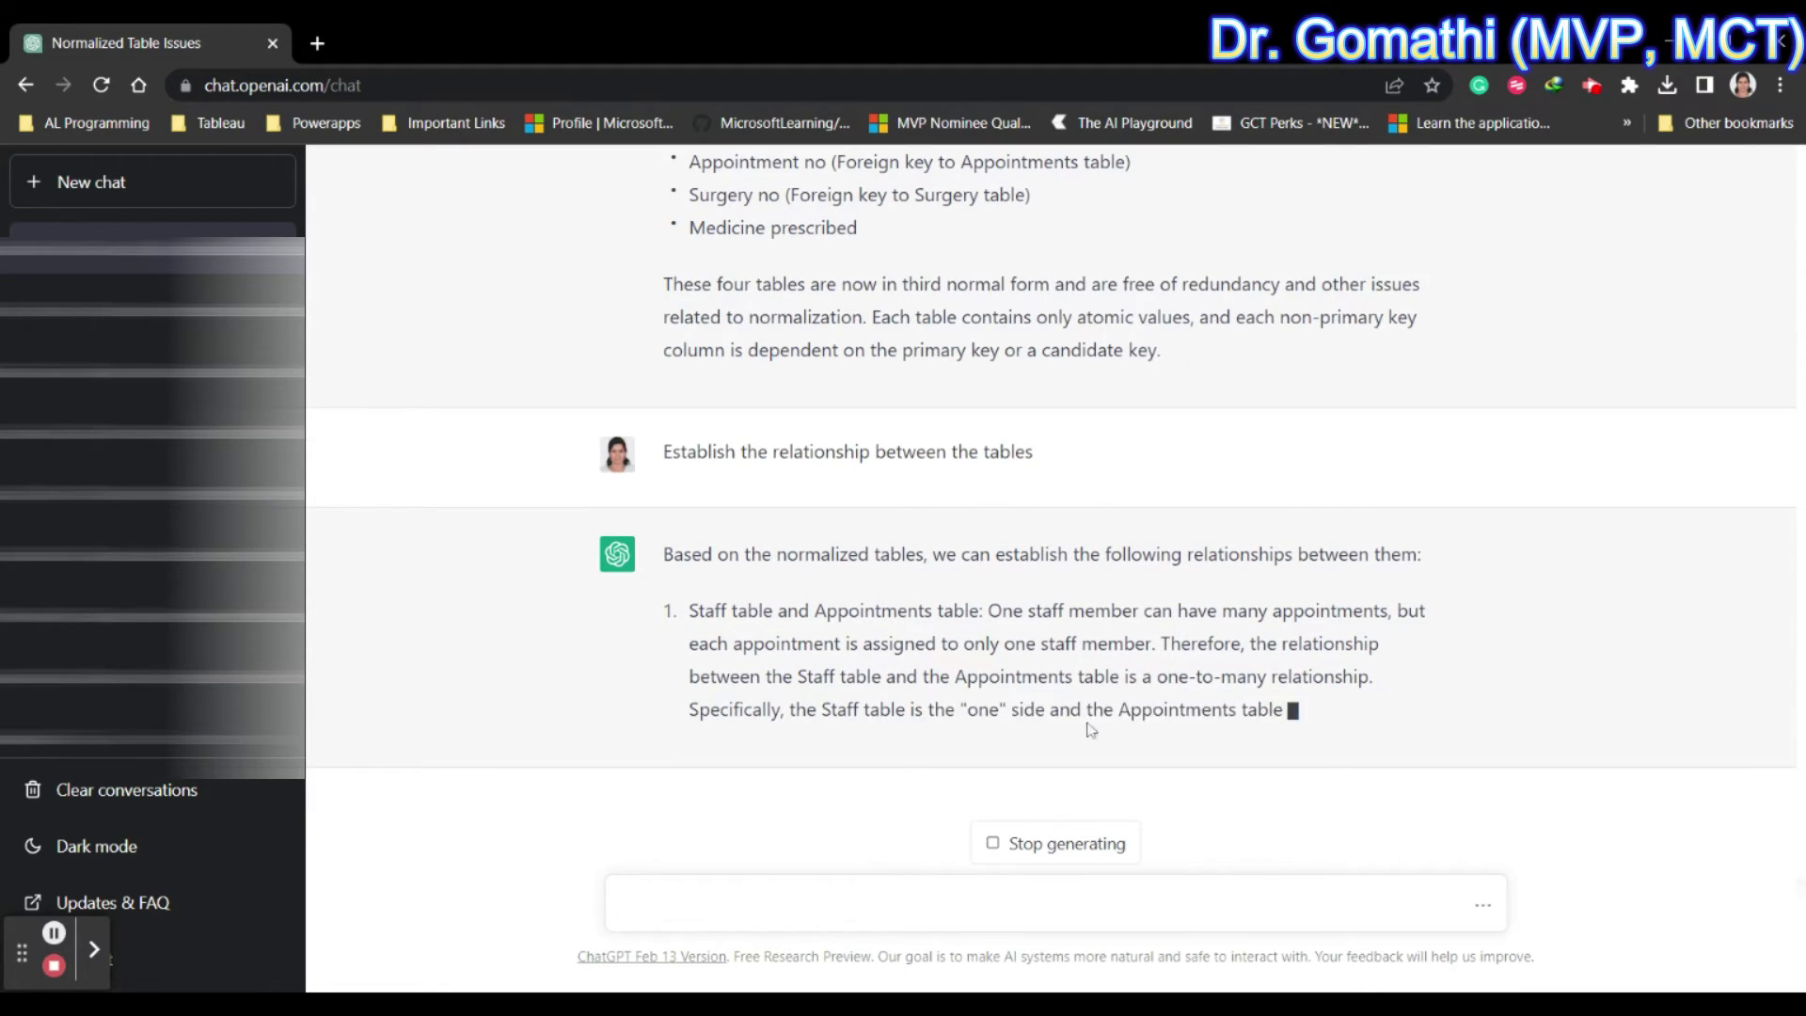
Examine the Staff and Appointments tables in the 3NF table list, highlighting them, and compare them with the relationship explanation
scroll(1079, 737, up, 7)
double_click(750, 275)
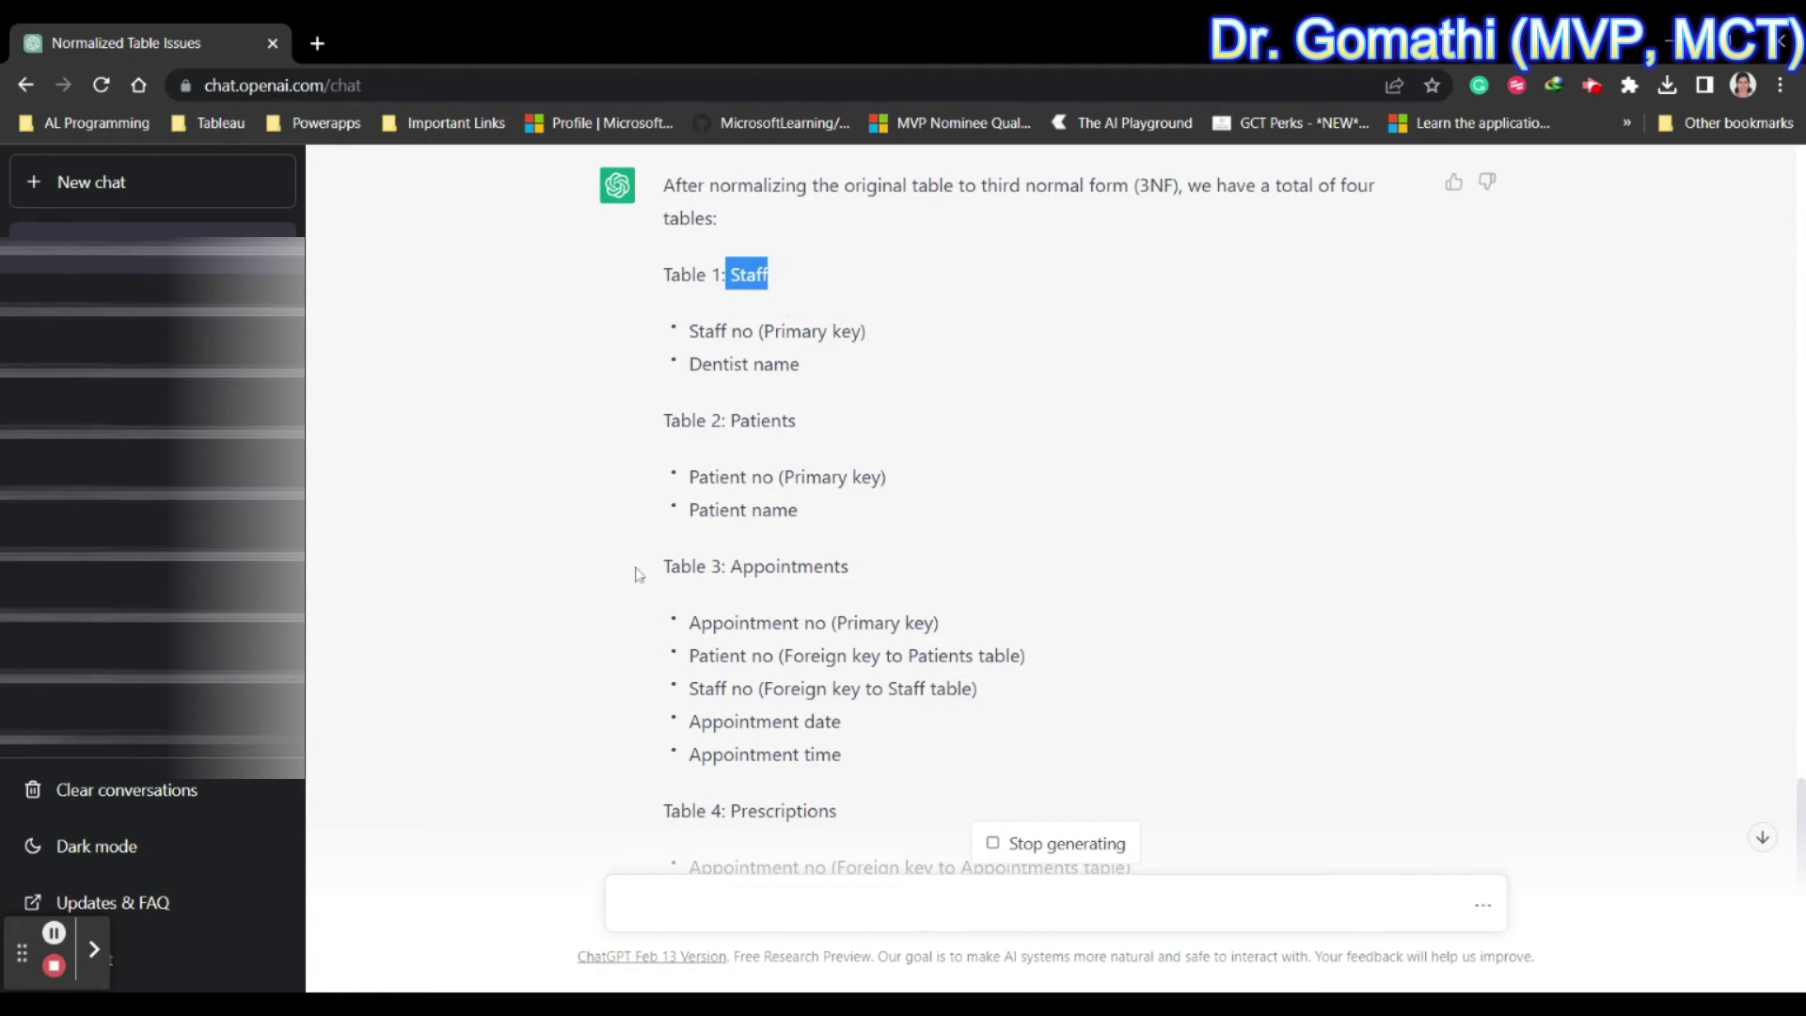
drag(633, 577, 1176, 689)
click(1230, 696)
scroll(1232, 701, down, 10)
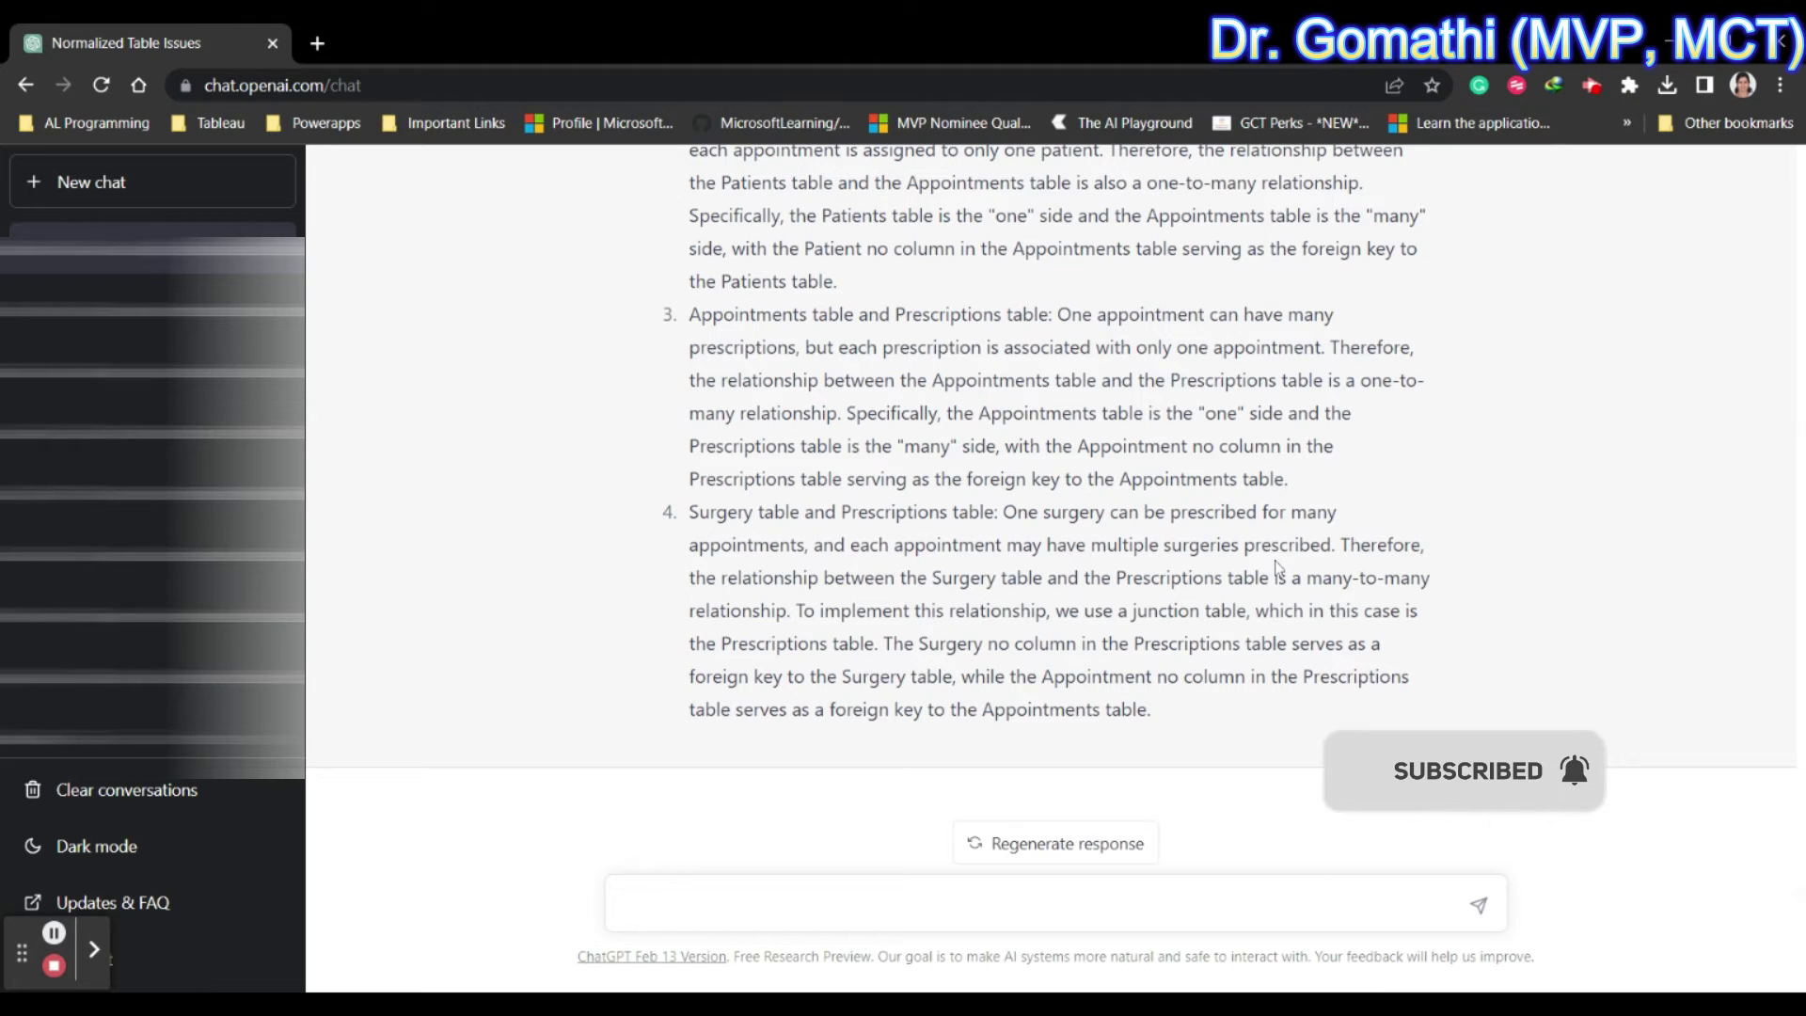
Recheck the 3NF tables against the listed relationships and send the follow-up request "Make it as a star schema"
scroll(1246, 756, up, 15)
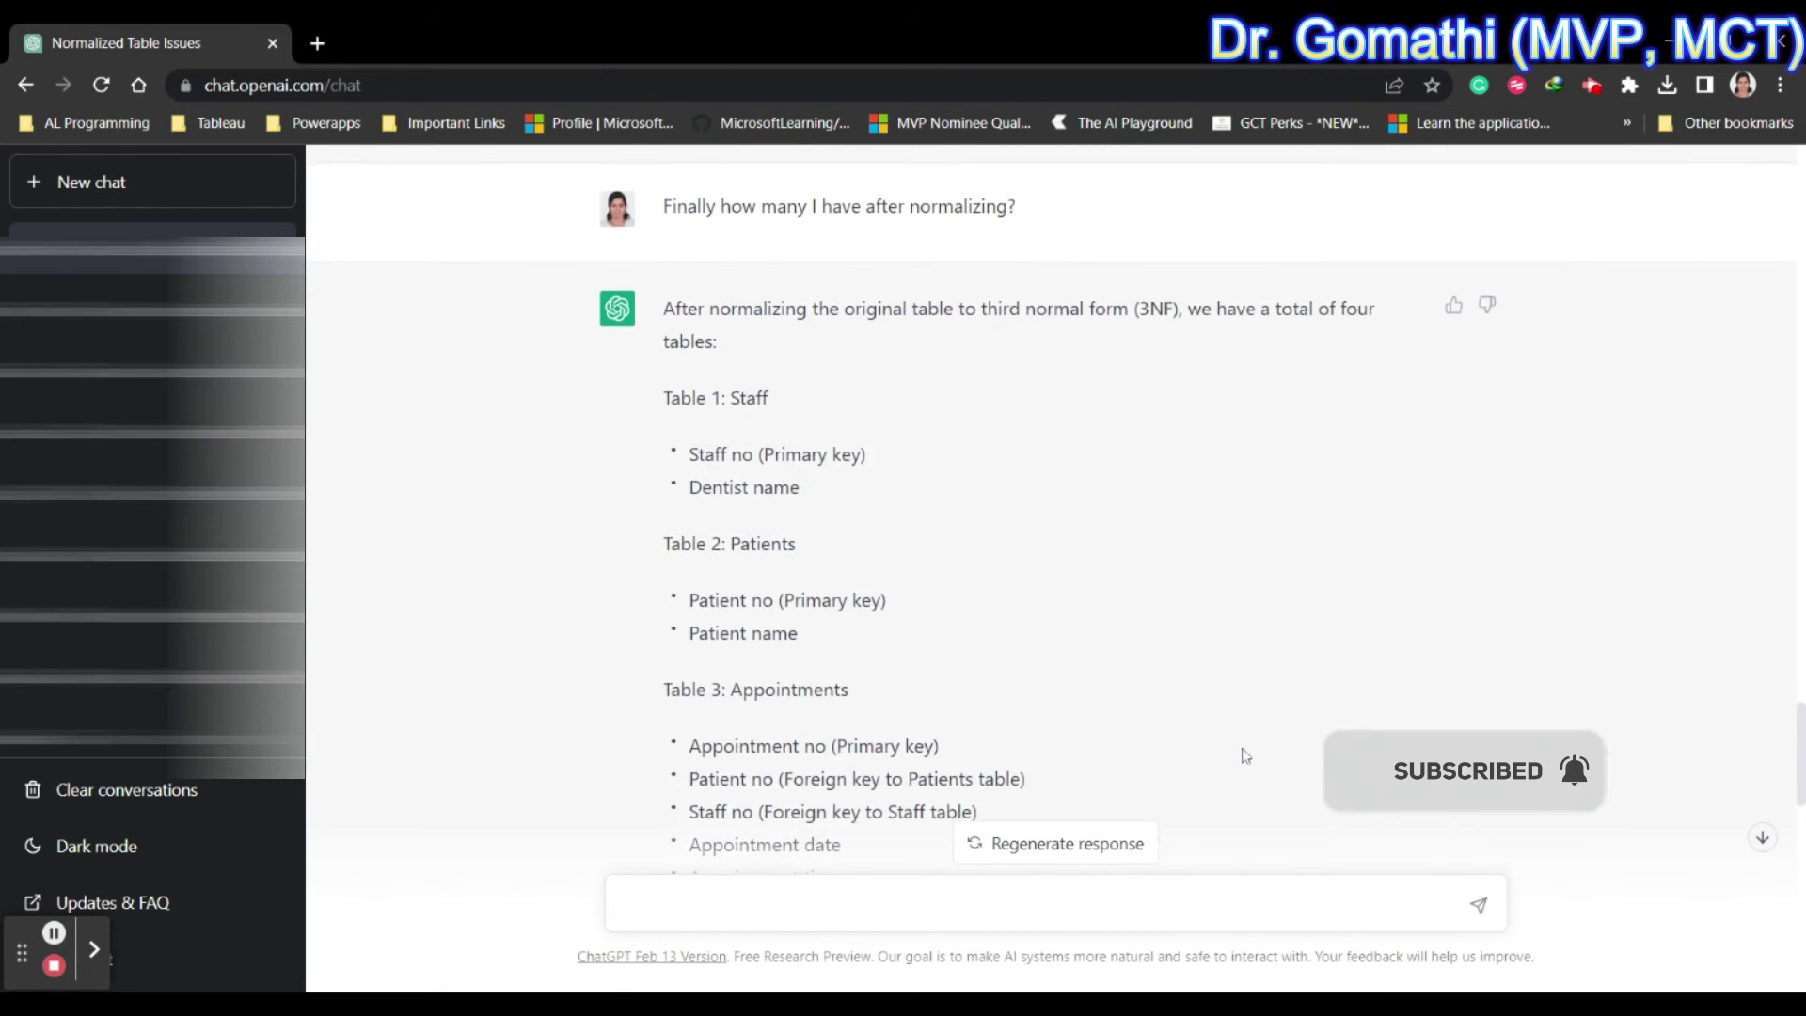
scroll(1246, 755, down, 6)
scroll(1245, 755, up, 4)
scroll(1245, 755, down, 12)
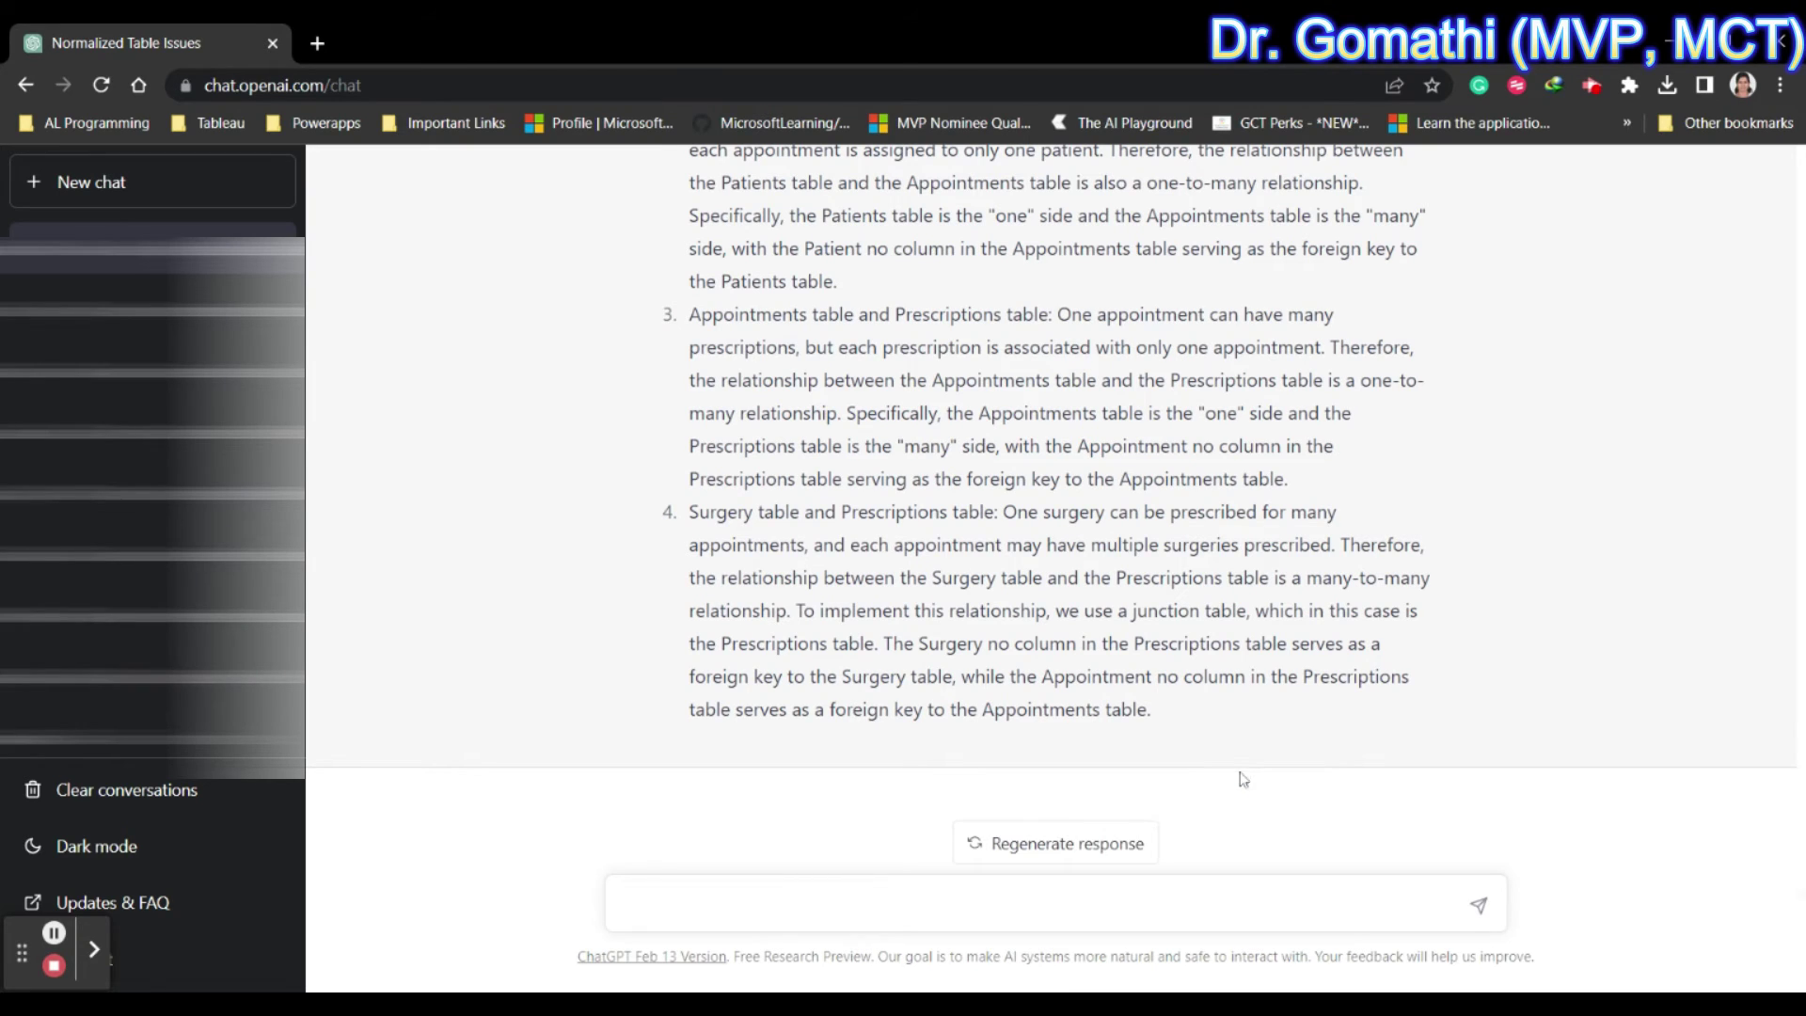
click(901, 920)
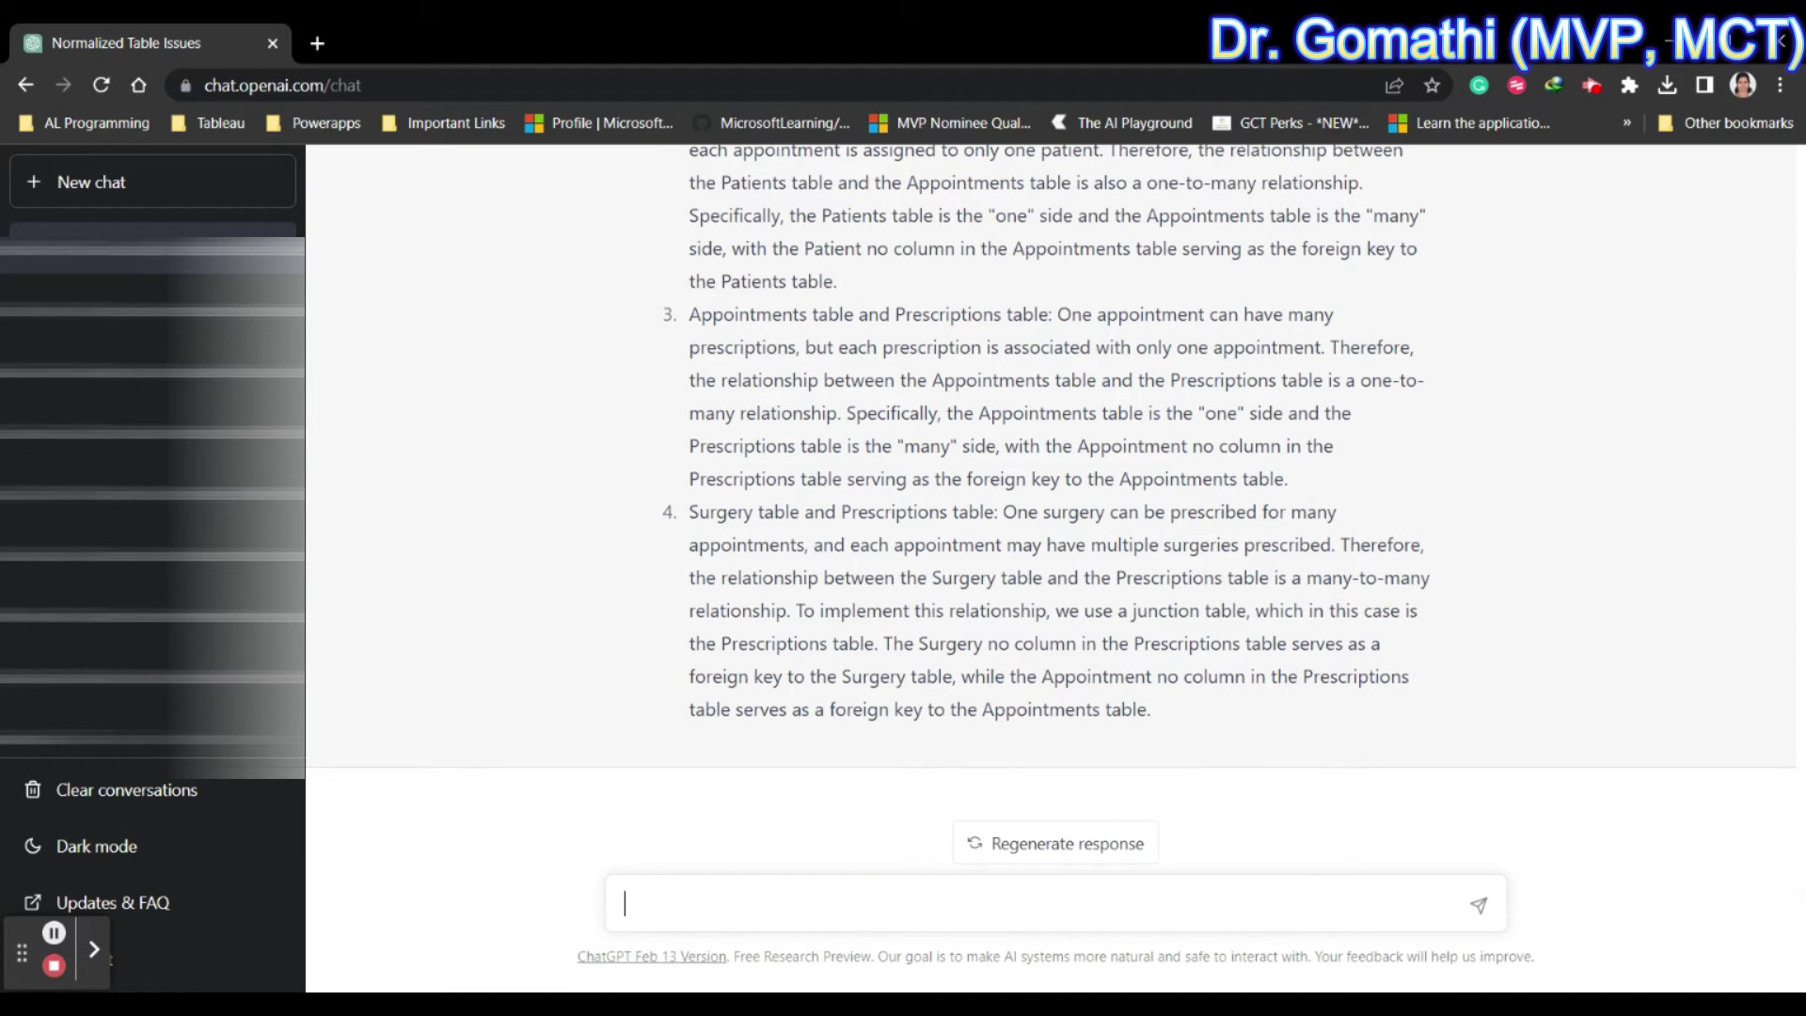
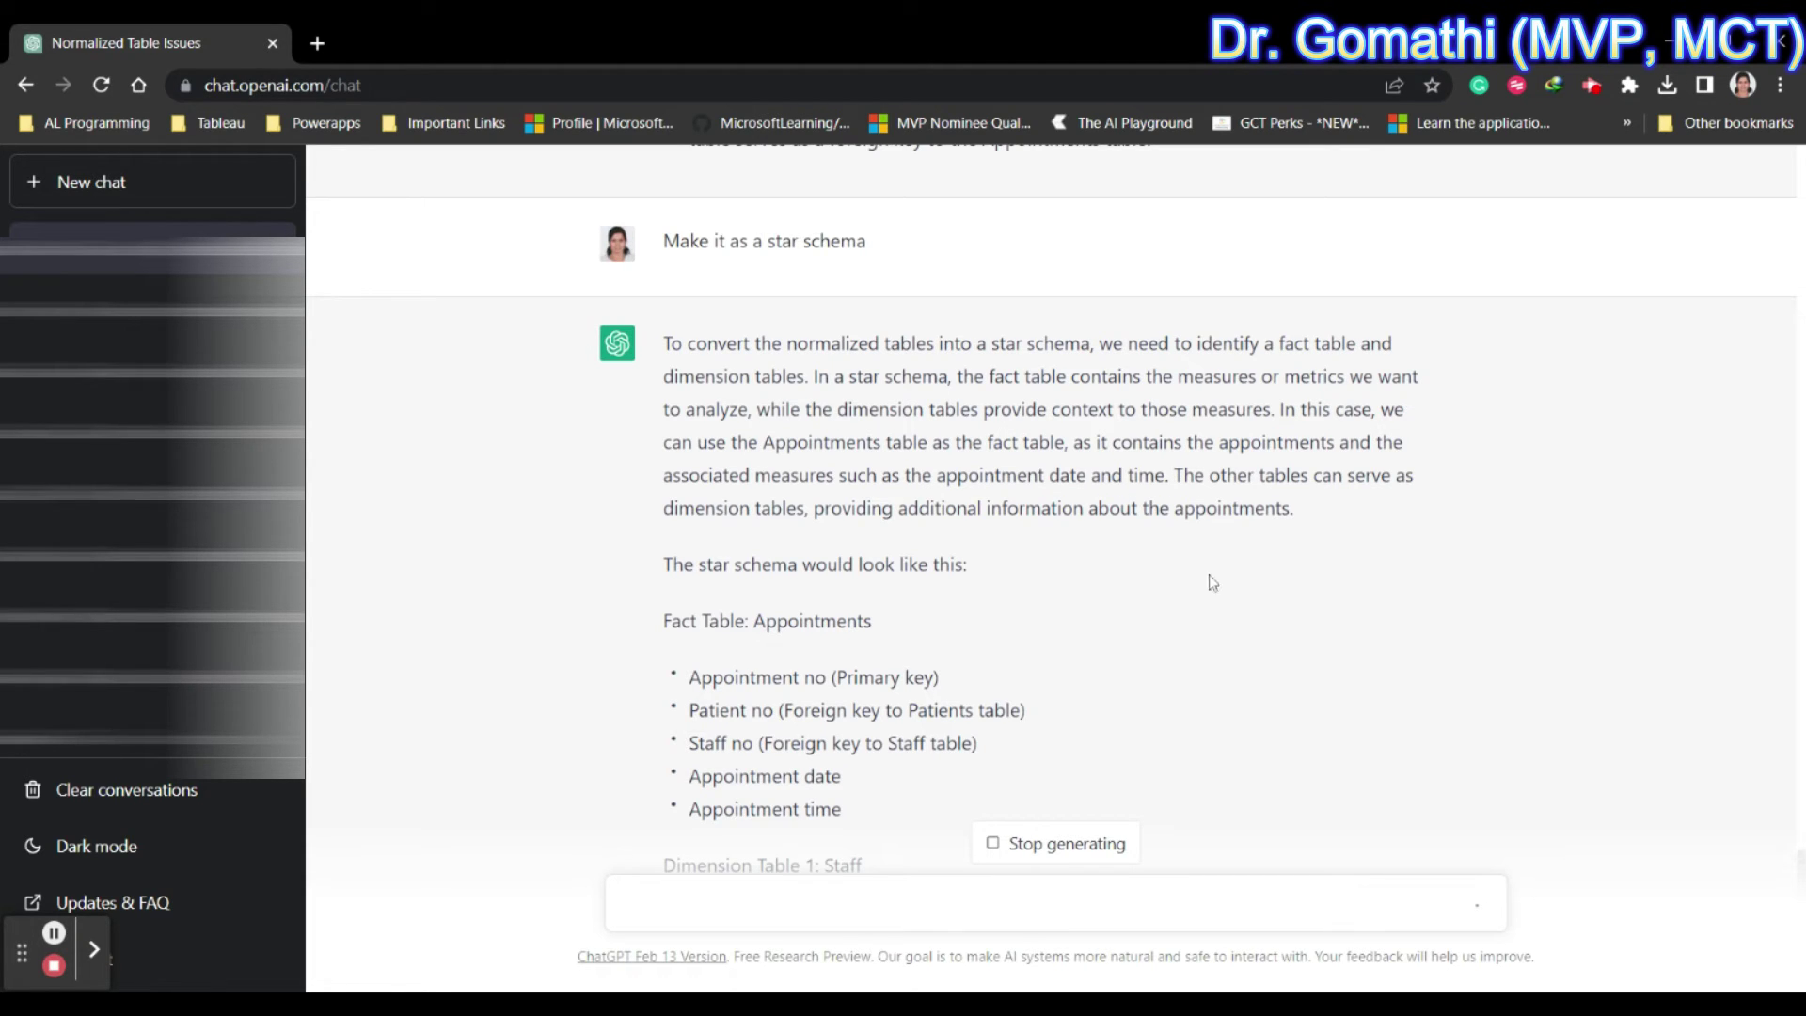
Examine the star schema answer, highlighting the Appointments fact table and the dimension tables
scroll(1588, 730, down, 5)
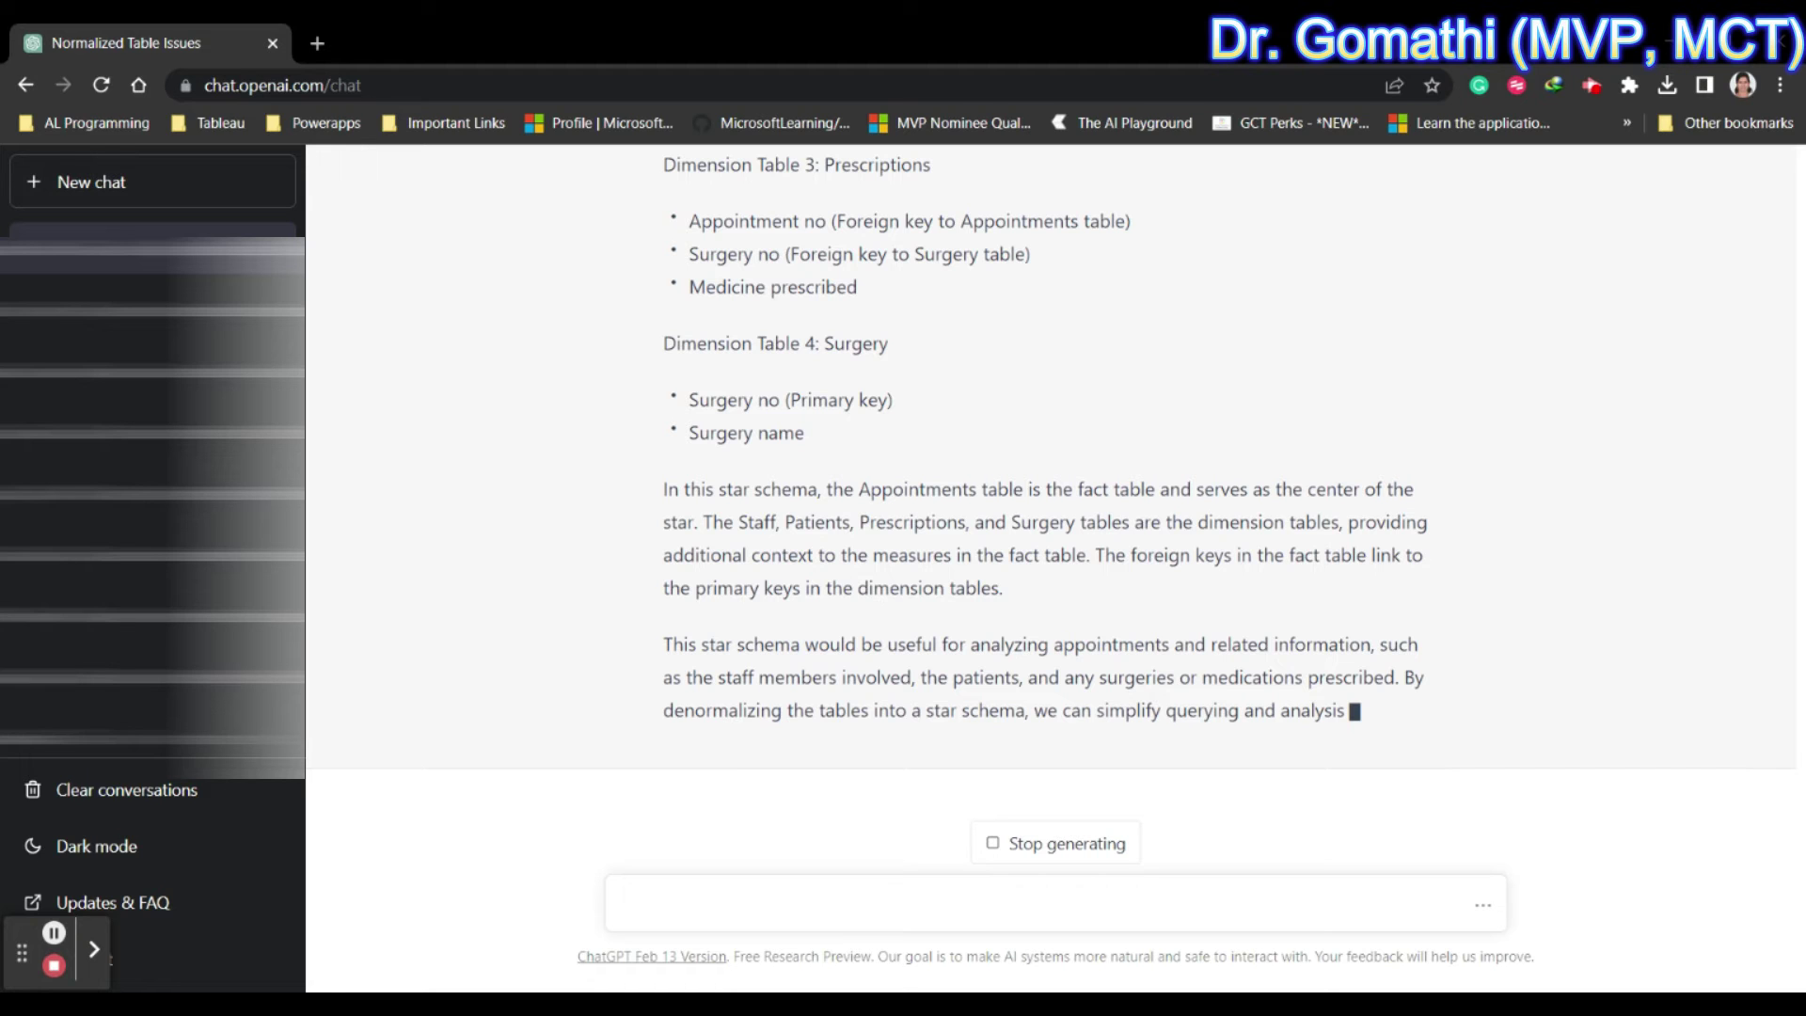
scroll(1100, 583, up, 15)
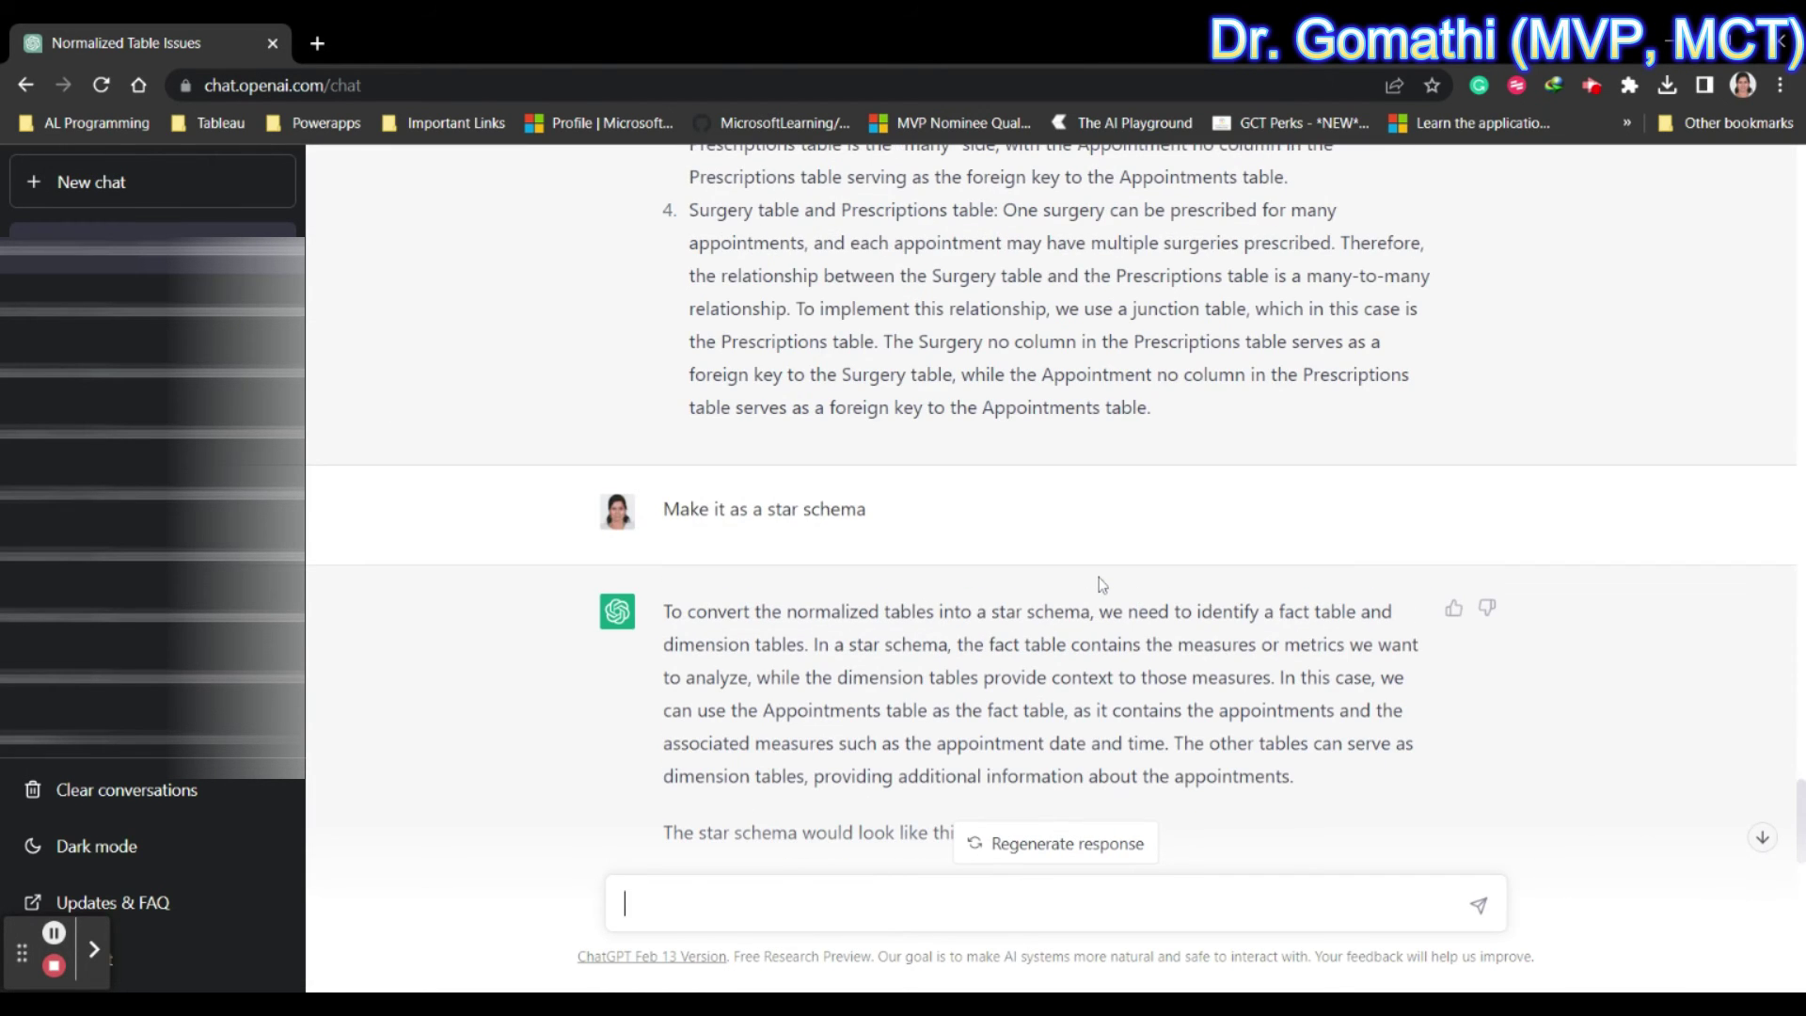
scroll(1034, 518, down, 5)
drag(664, 419, 875, 420)
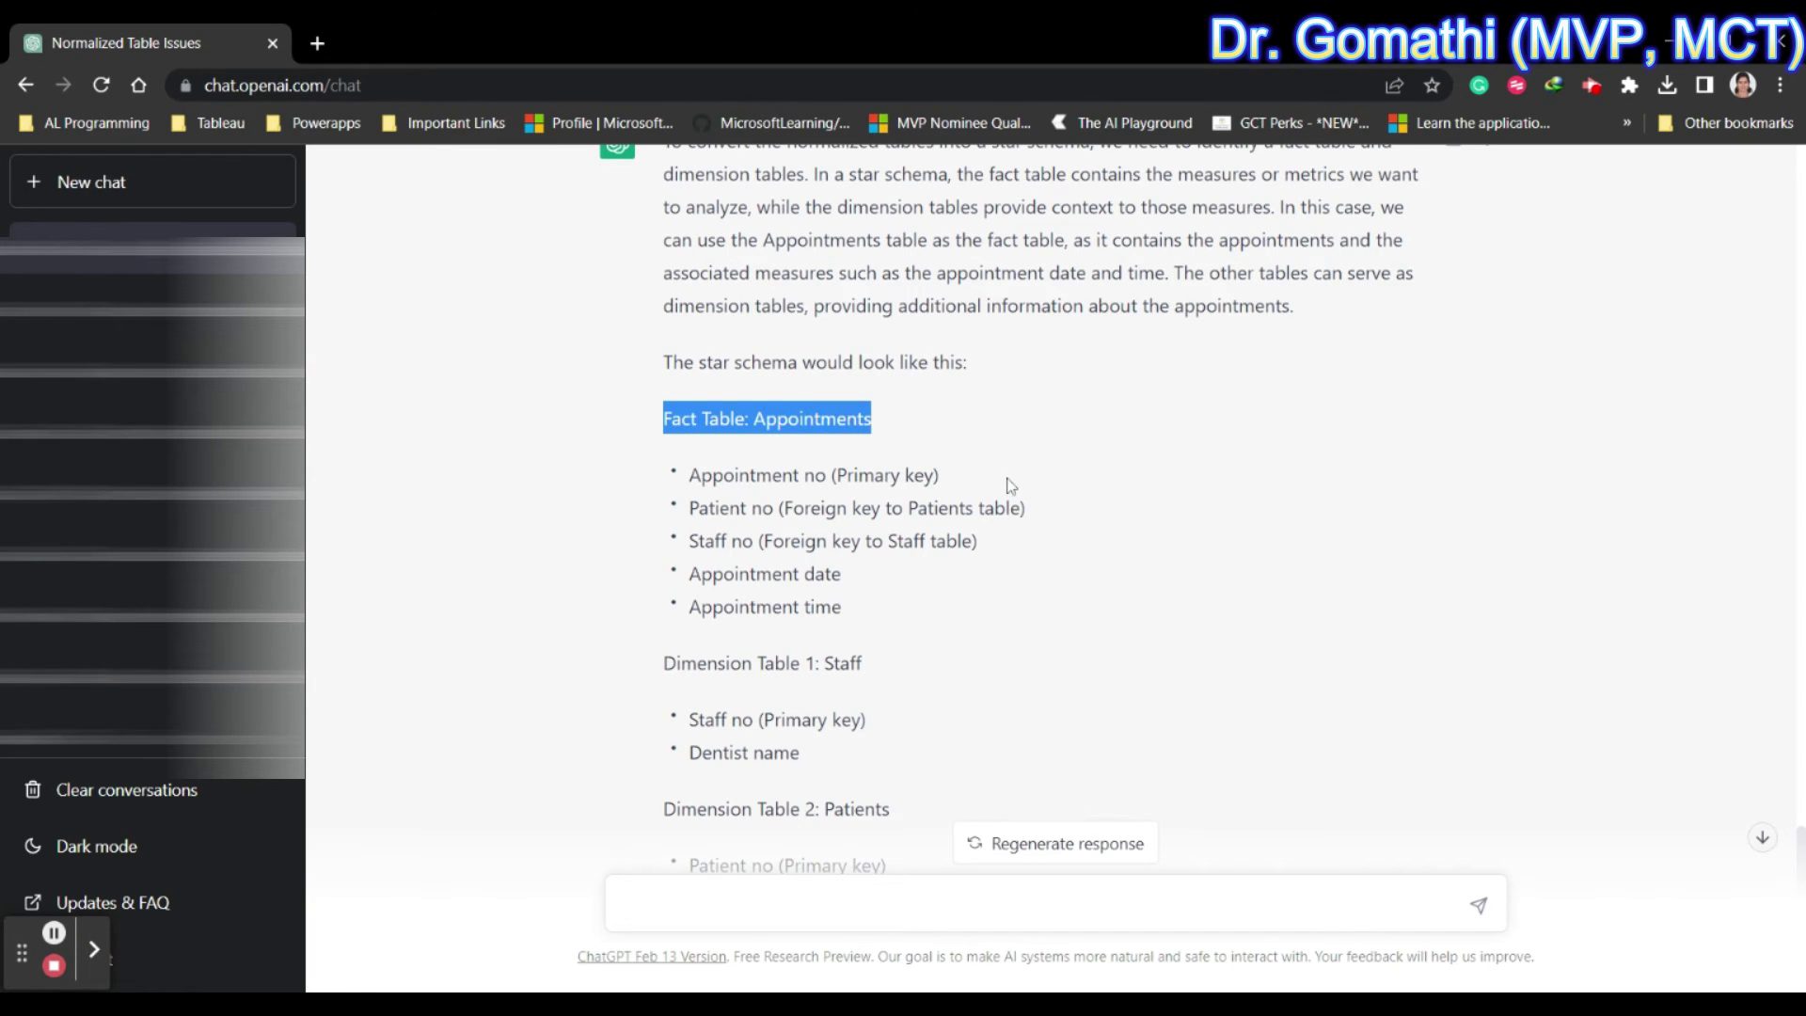
scroll(1034, 568, up, 1)
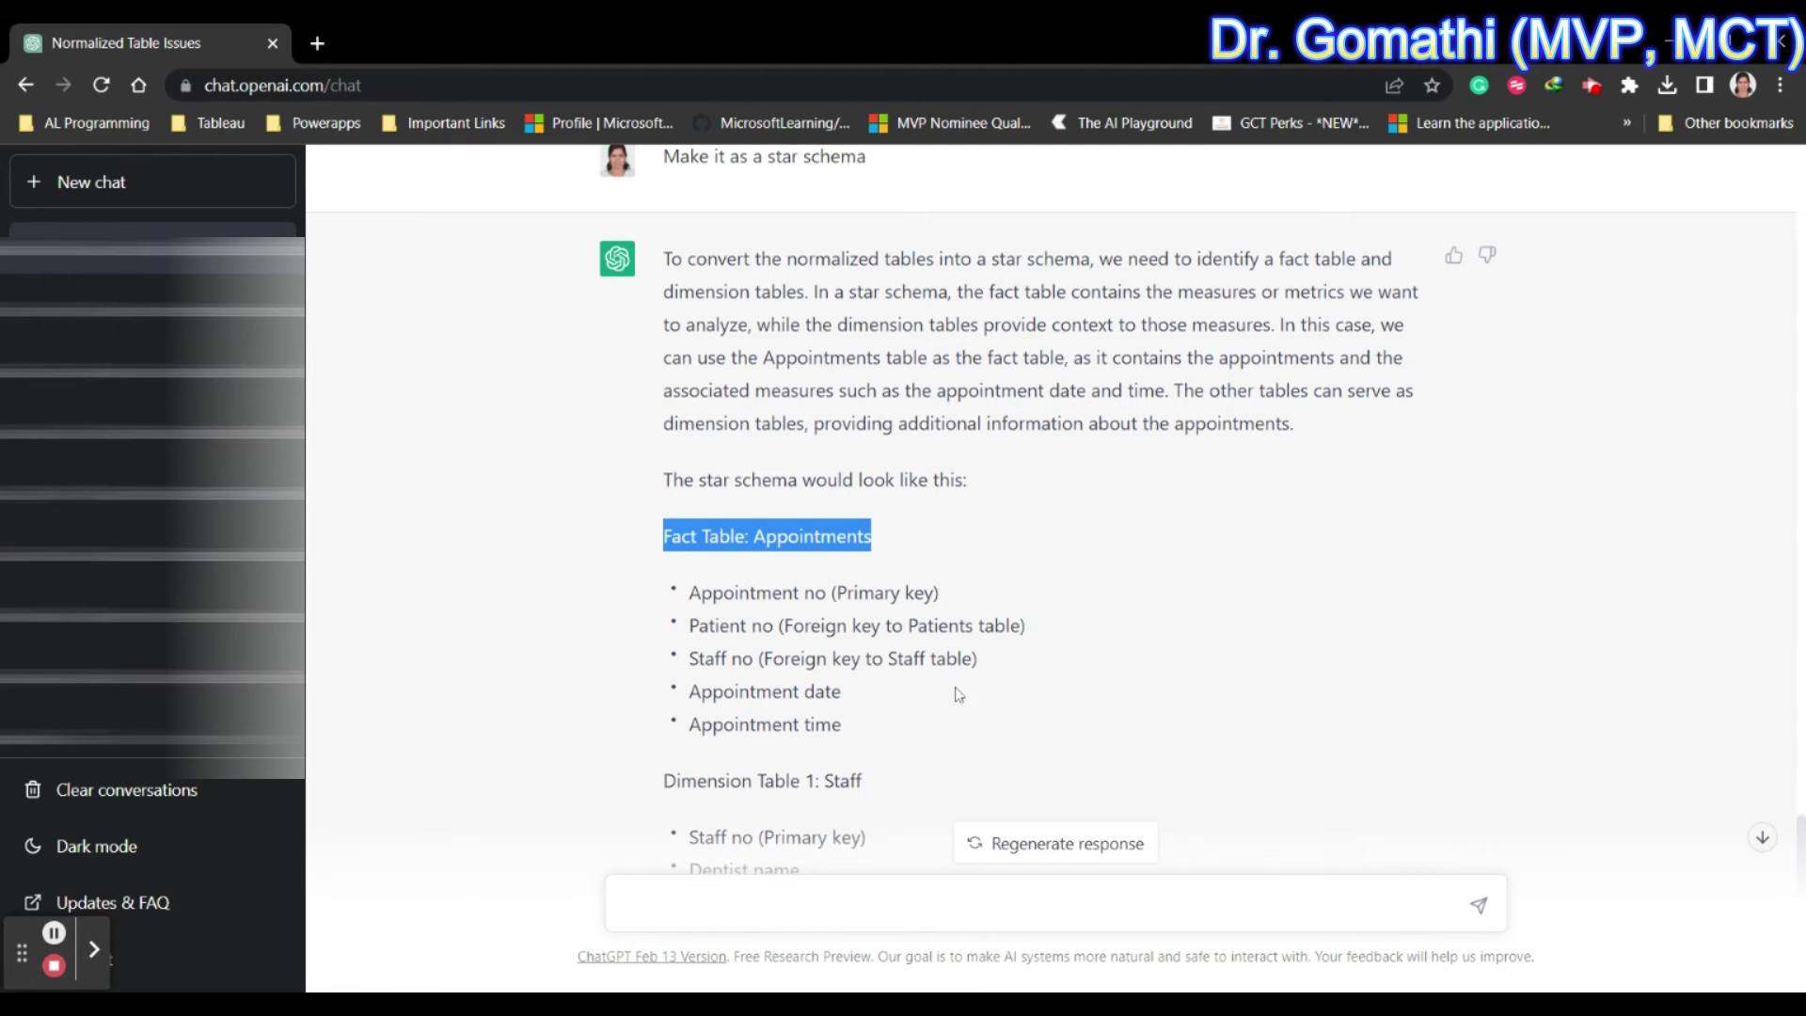
scroll(959, 696, down, 5)
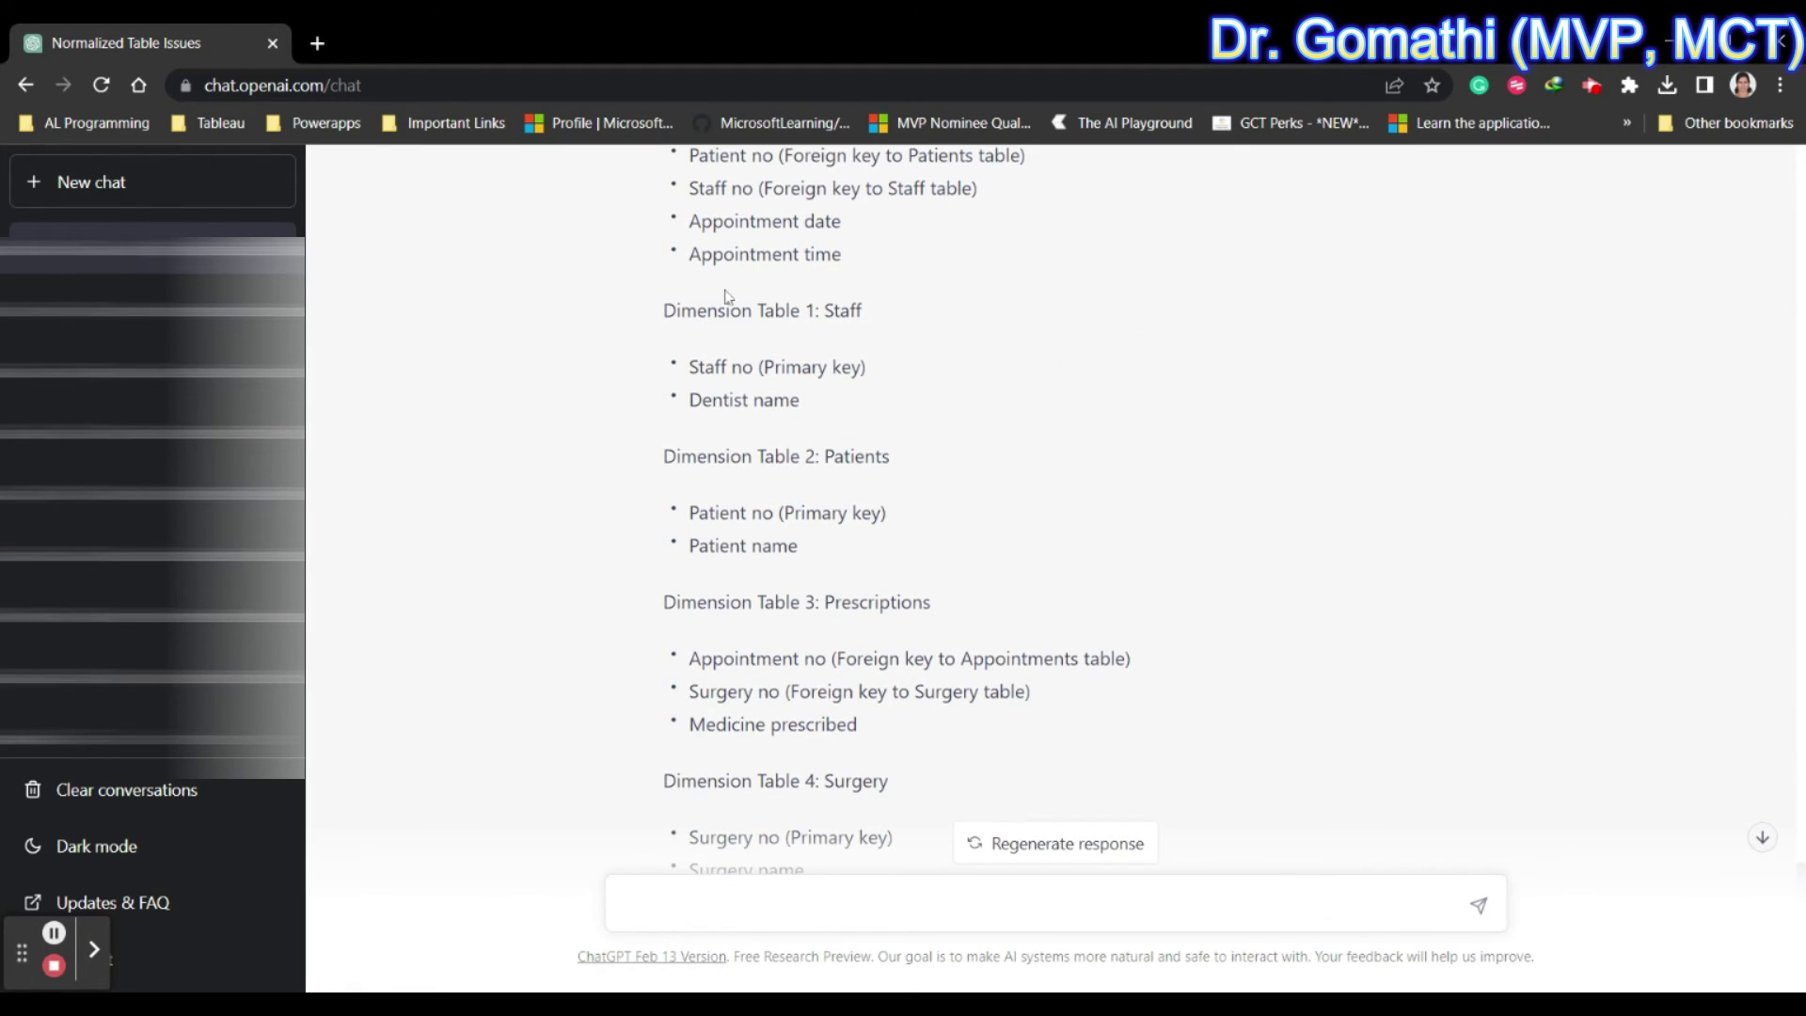
triple_click(646, 322)
click(959, 363)
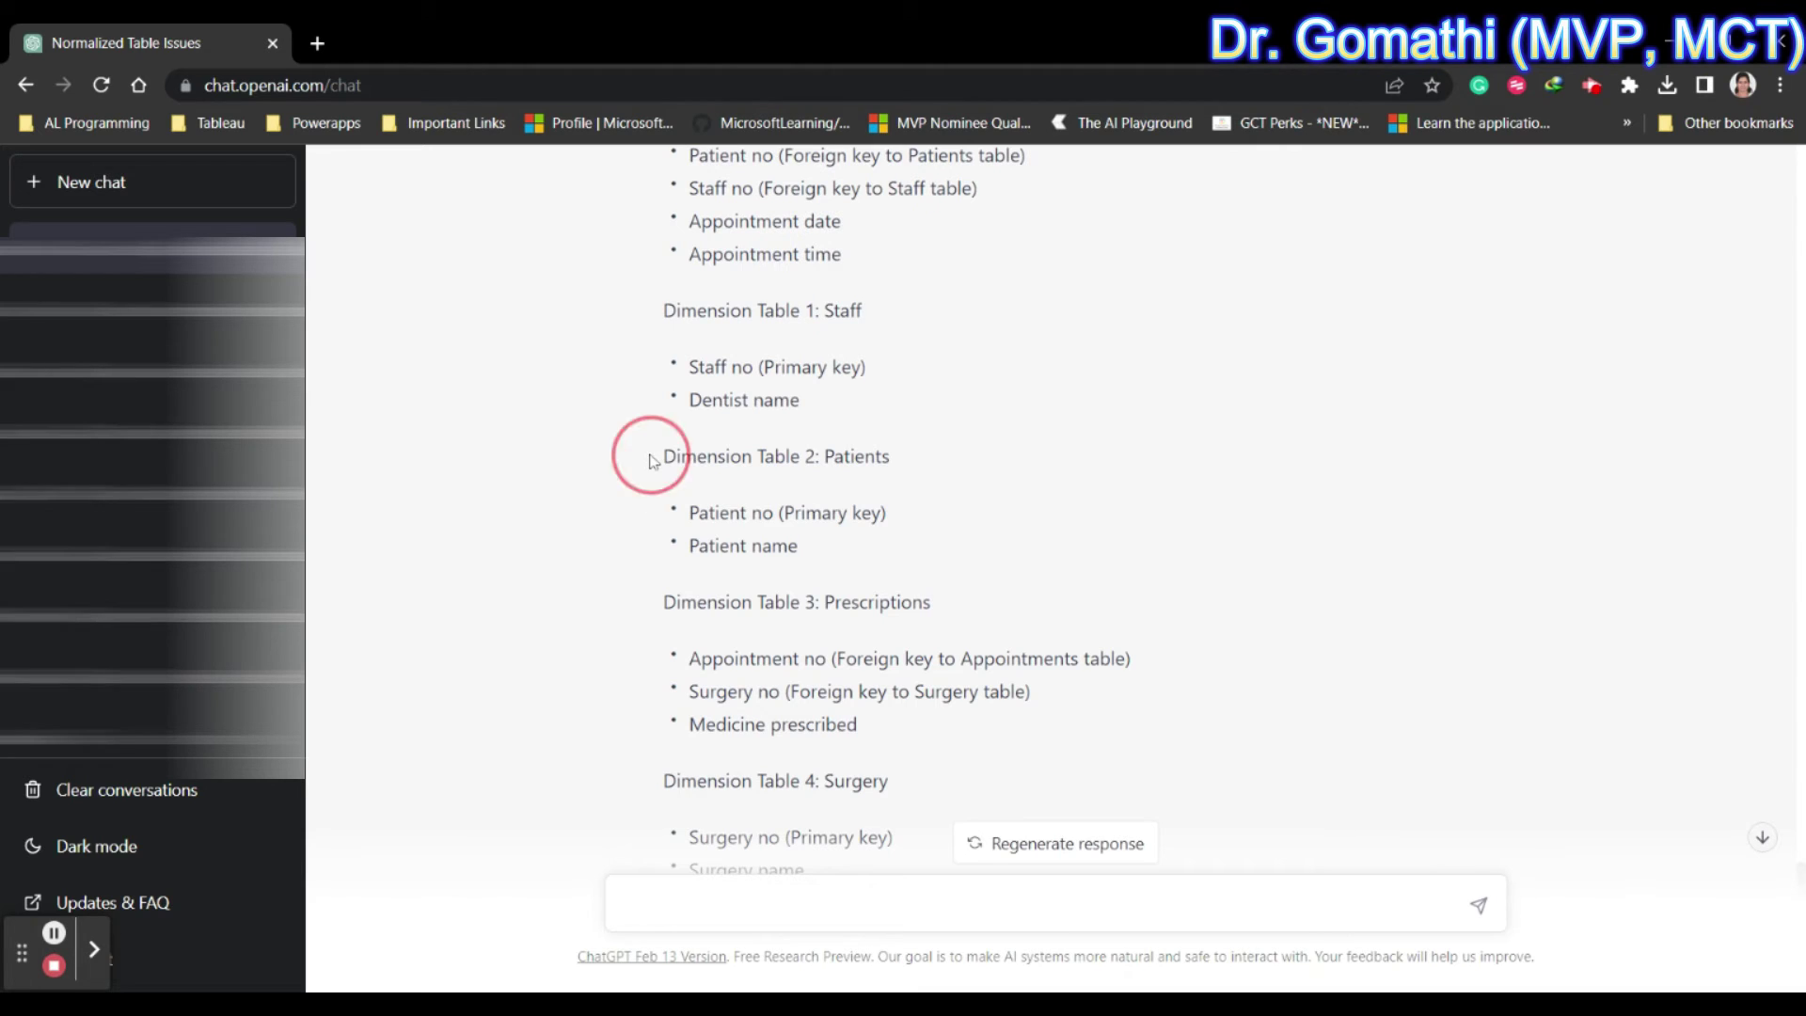
drag(645, 456, 1012, 499)
scroll(481, 389, down, 3)
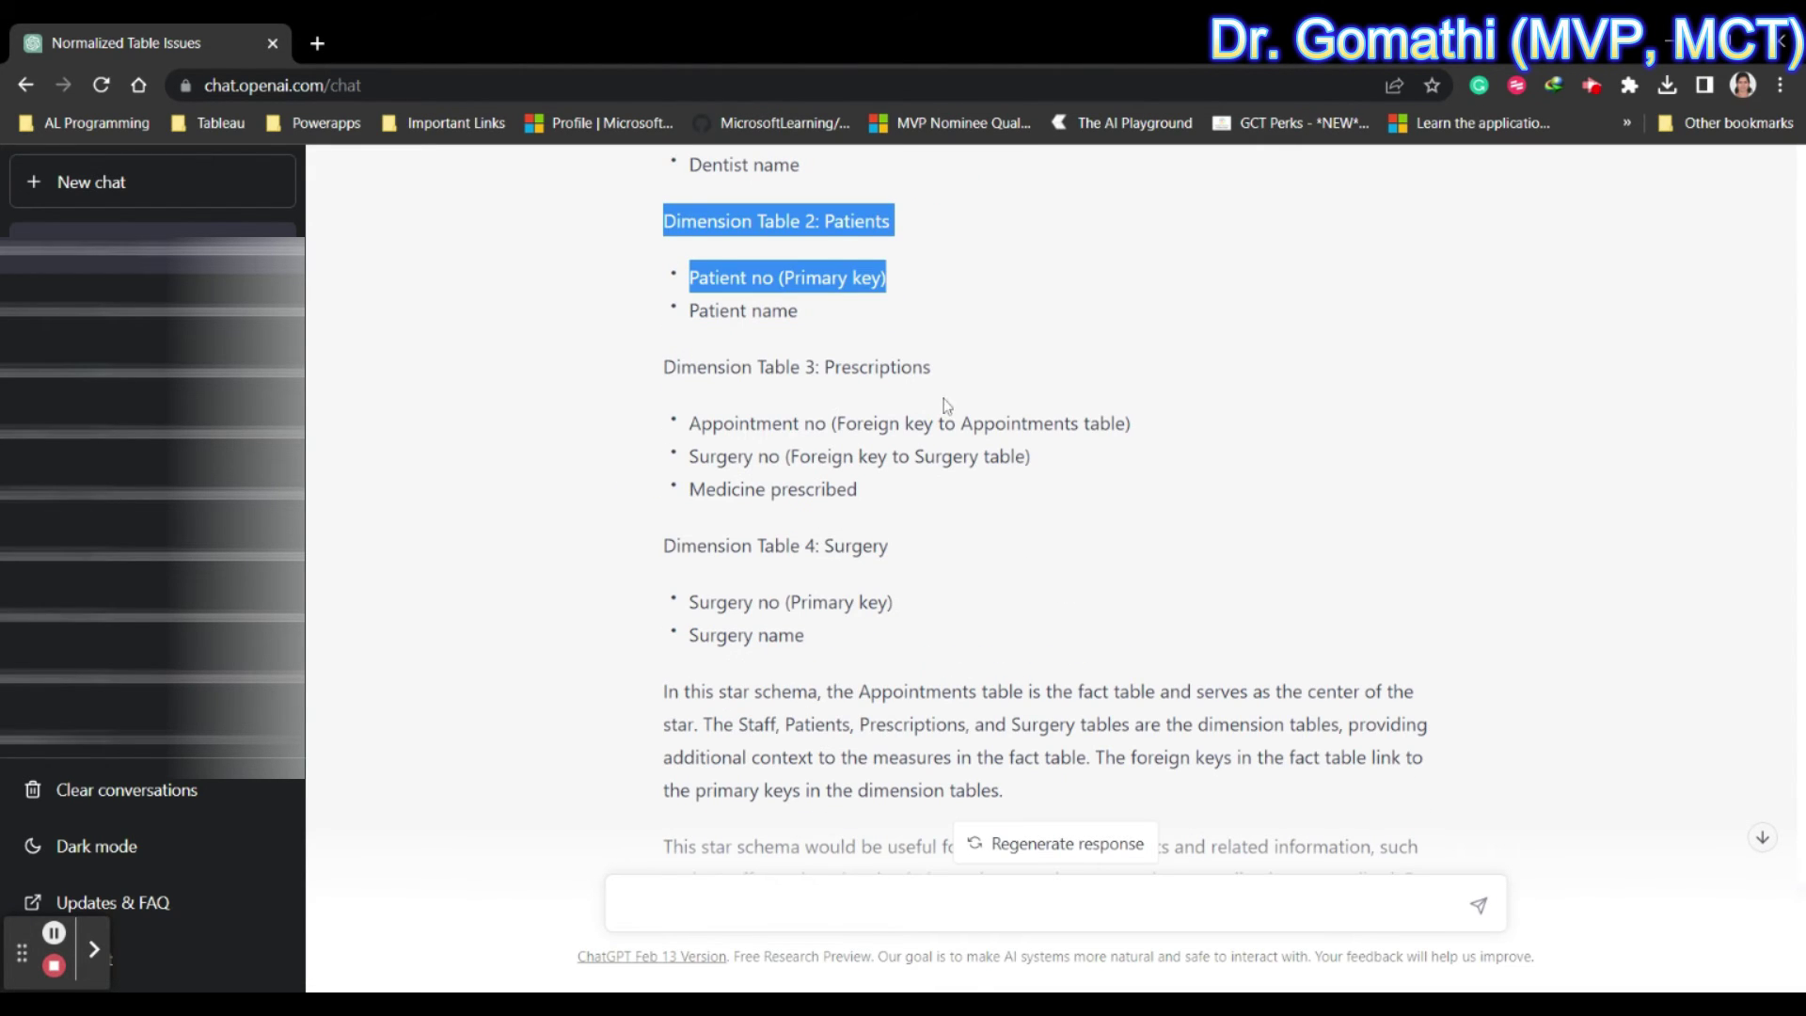
scroll(645, 576, down, 3)
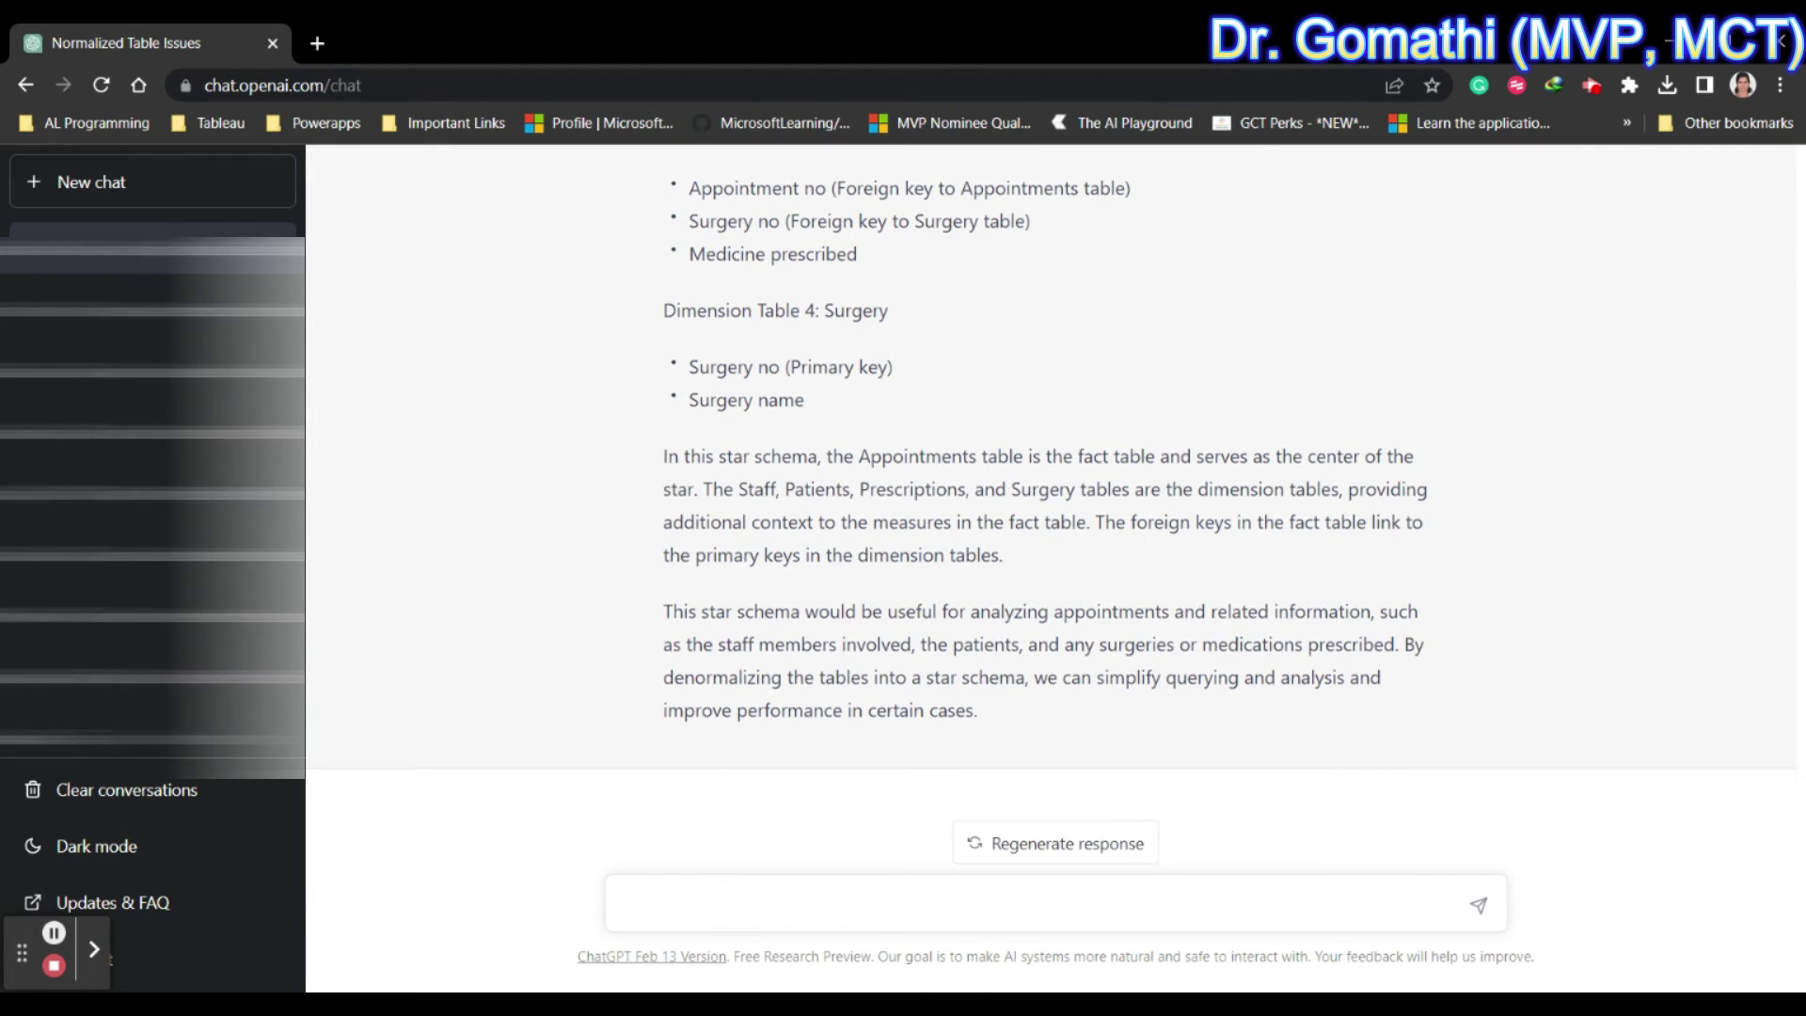
Send the follow-up request "Make it into snow flake schema"
click(774, 882)
click(764, 913)
scroll(996, 524, up, 10)
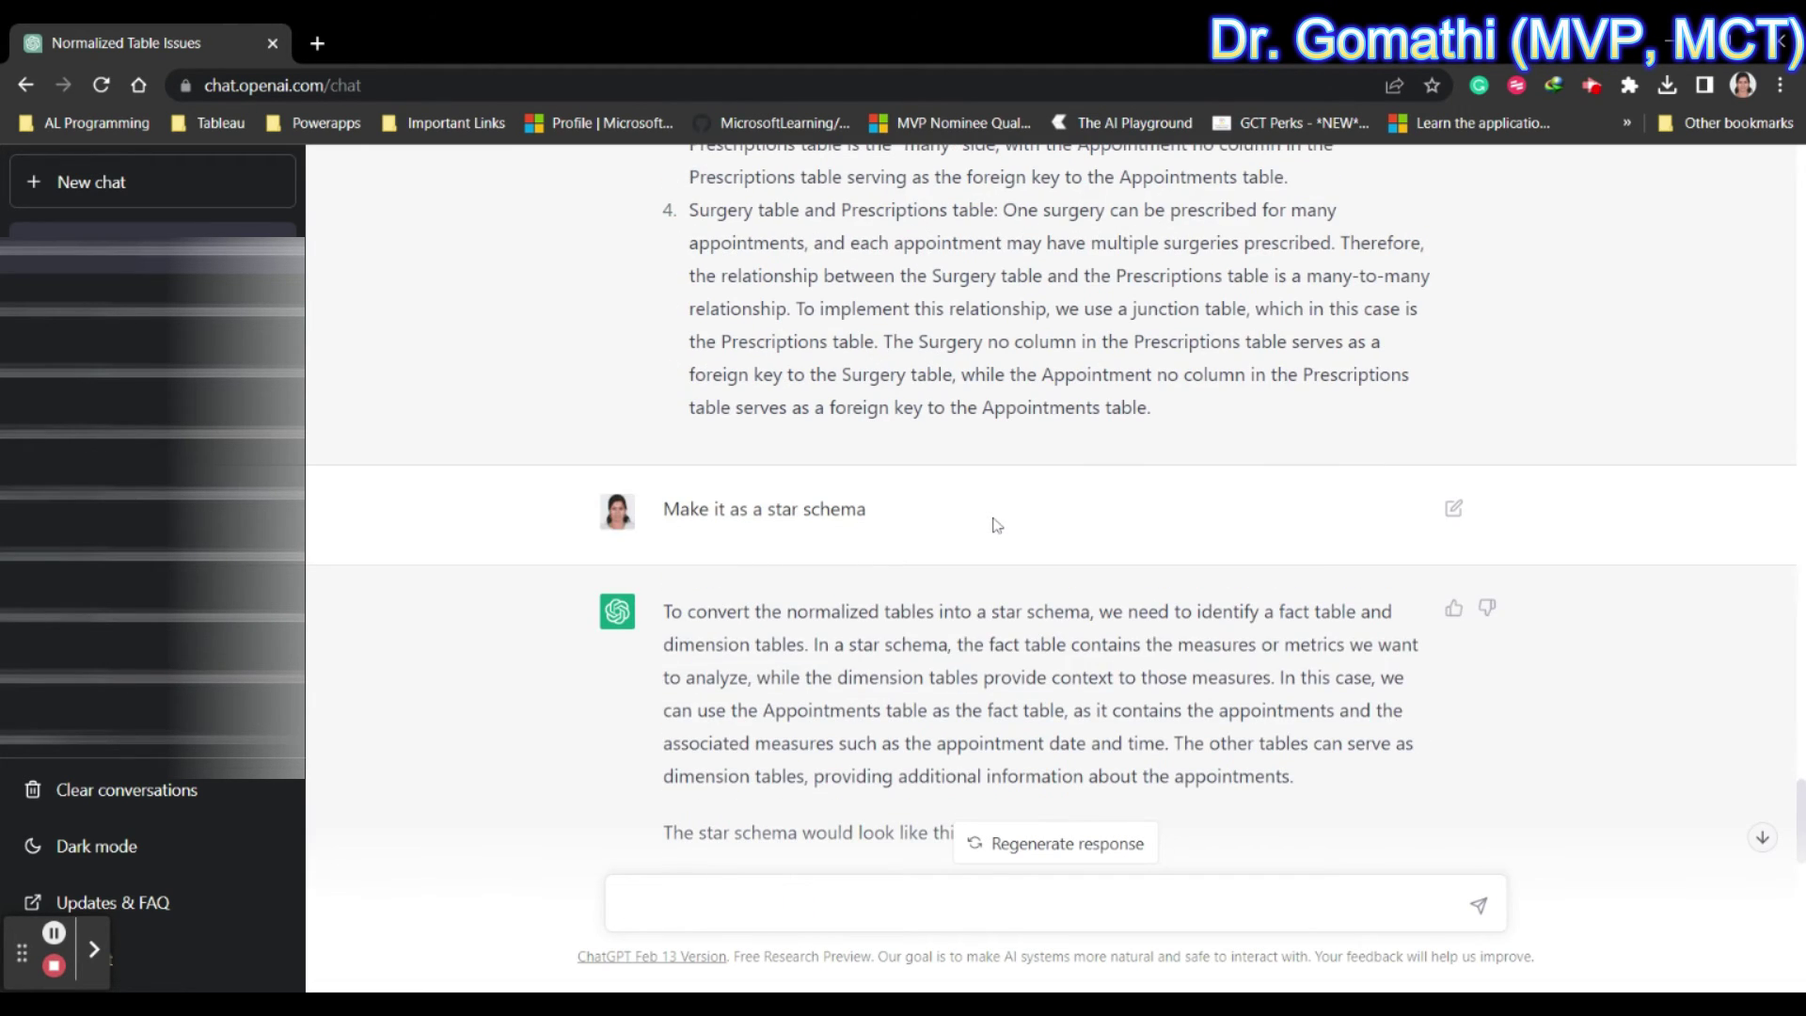
text(Make it into snow)
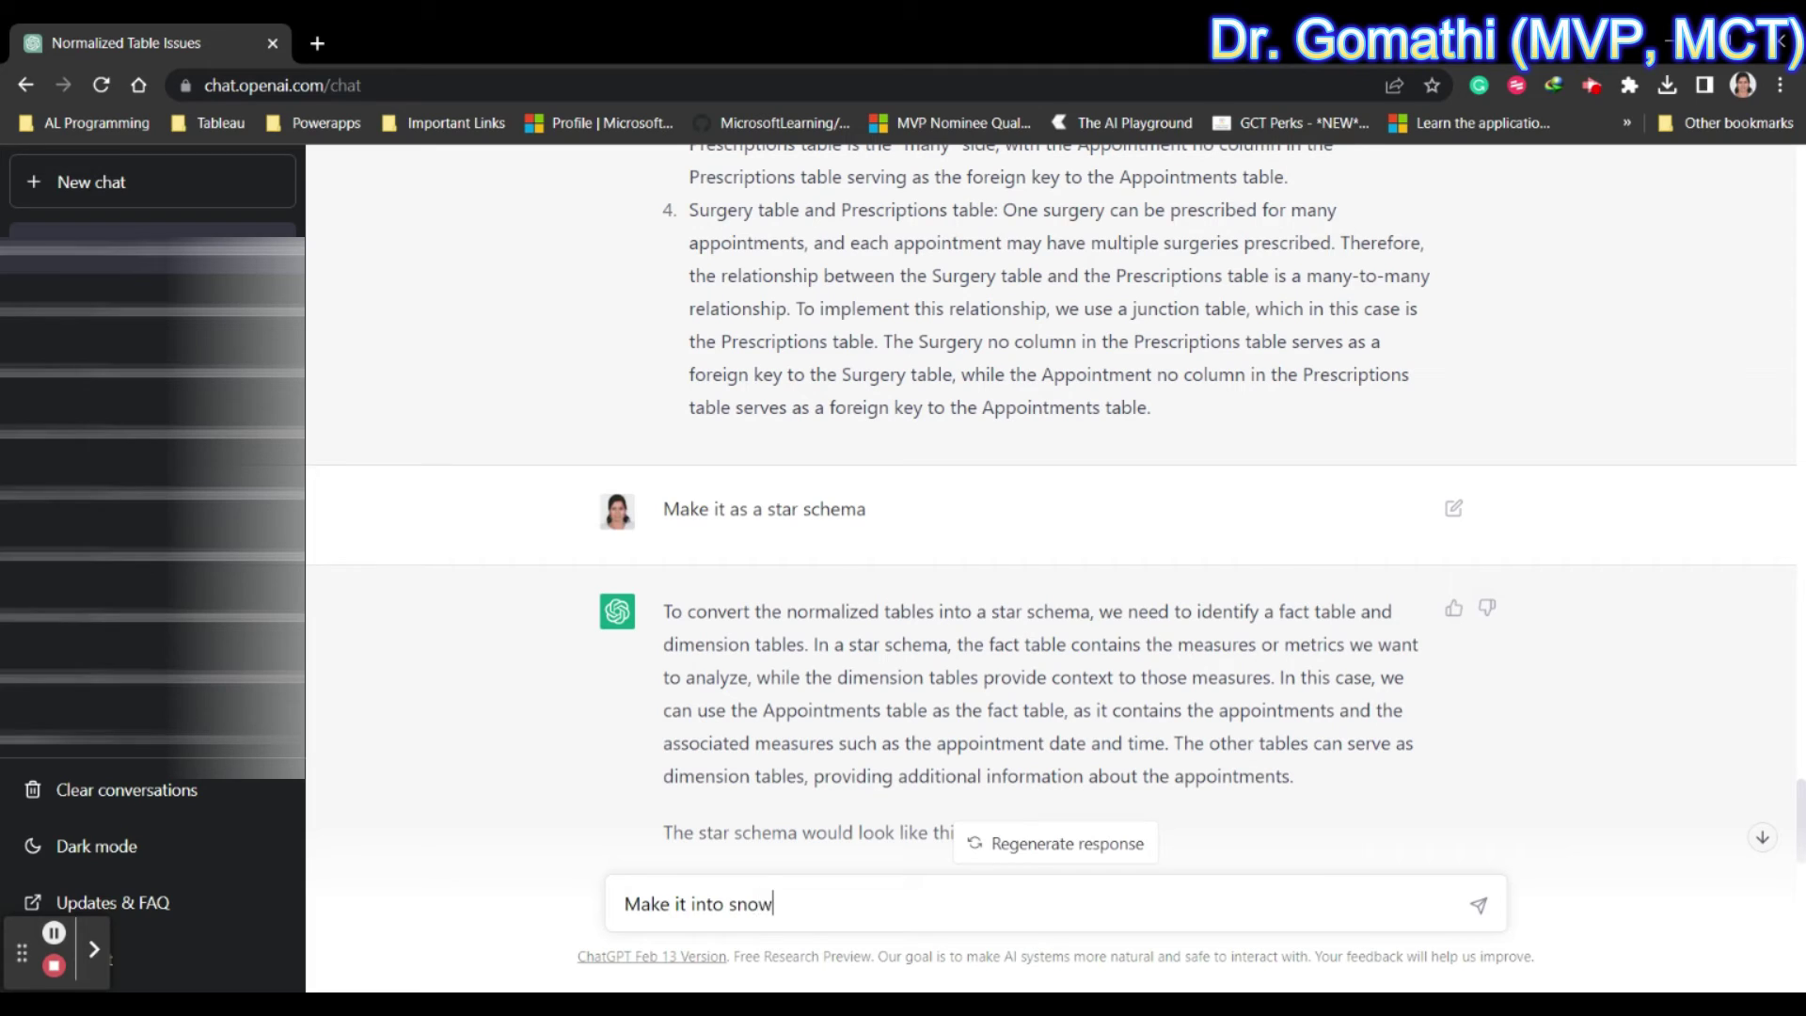
text( flake schema)
key(Return)
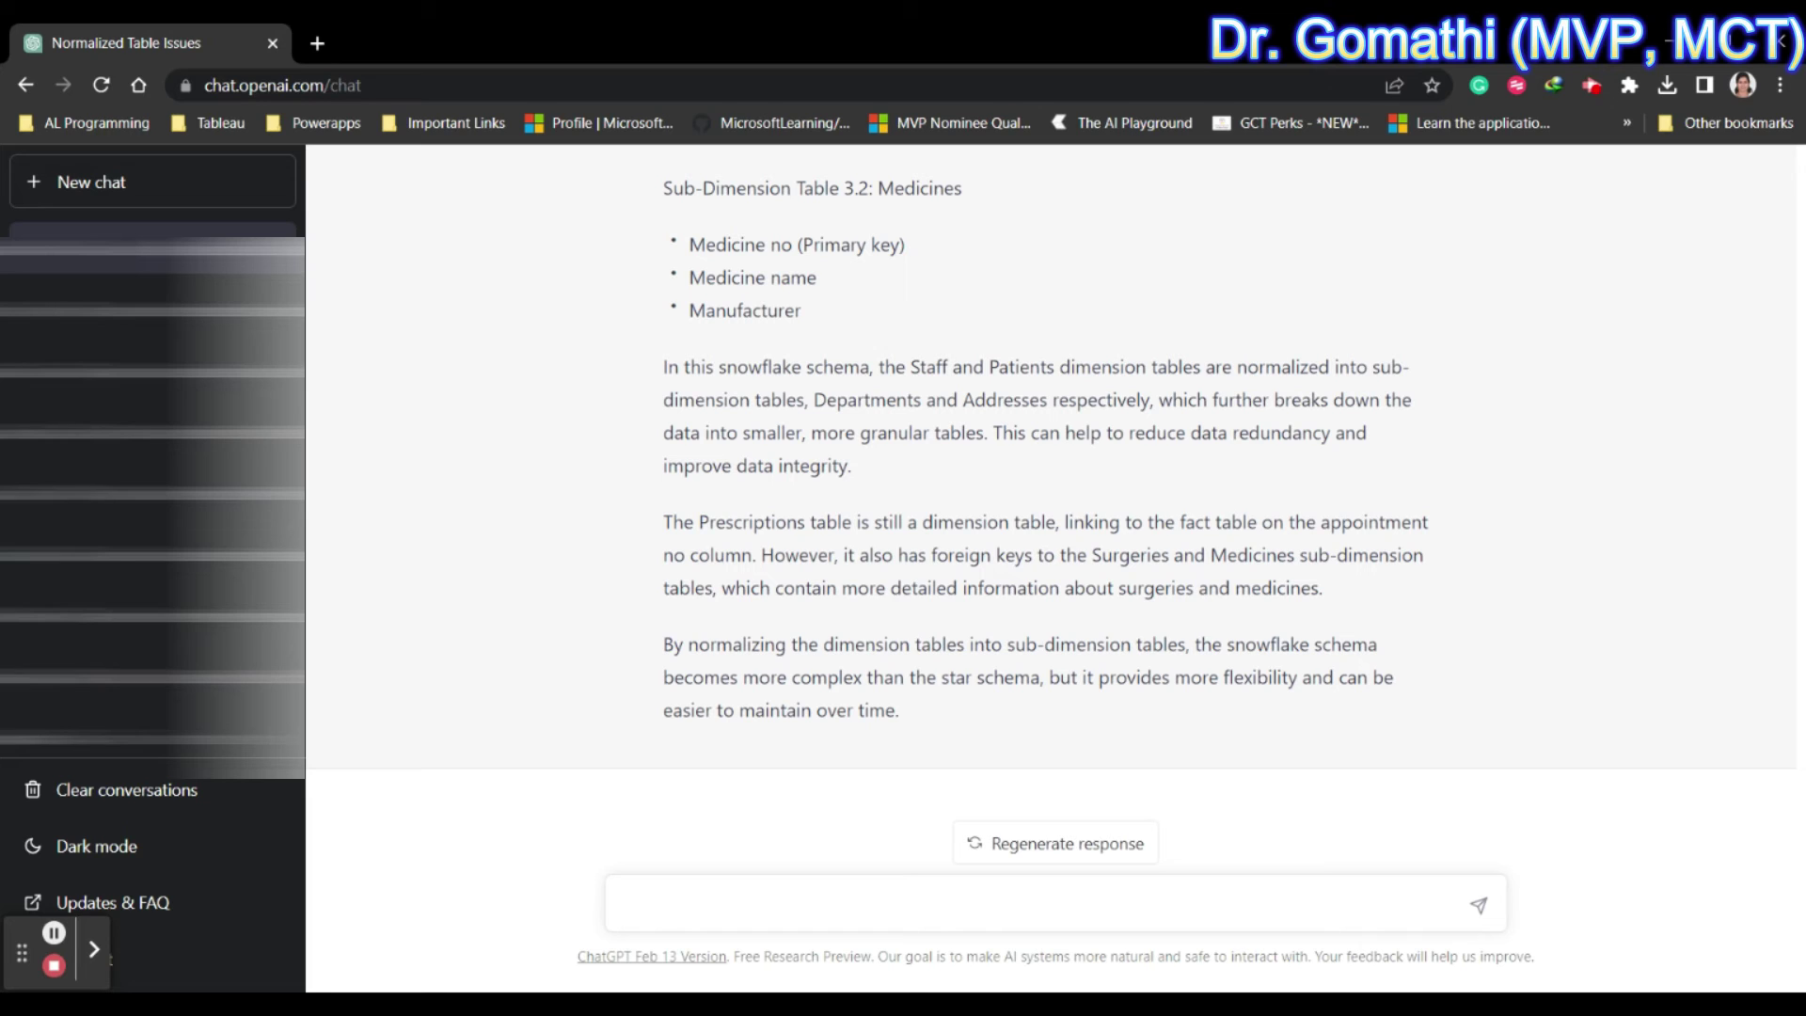
Review the snowflake schema answer and look back through the earlier normalization and star schema answers
scroll(1245, 515, up, 10)
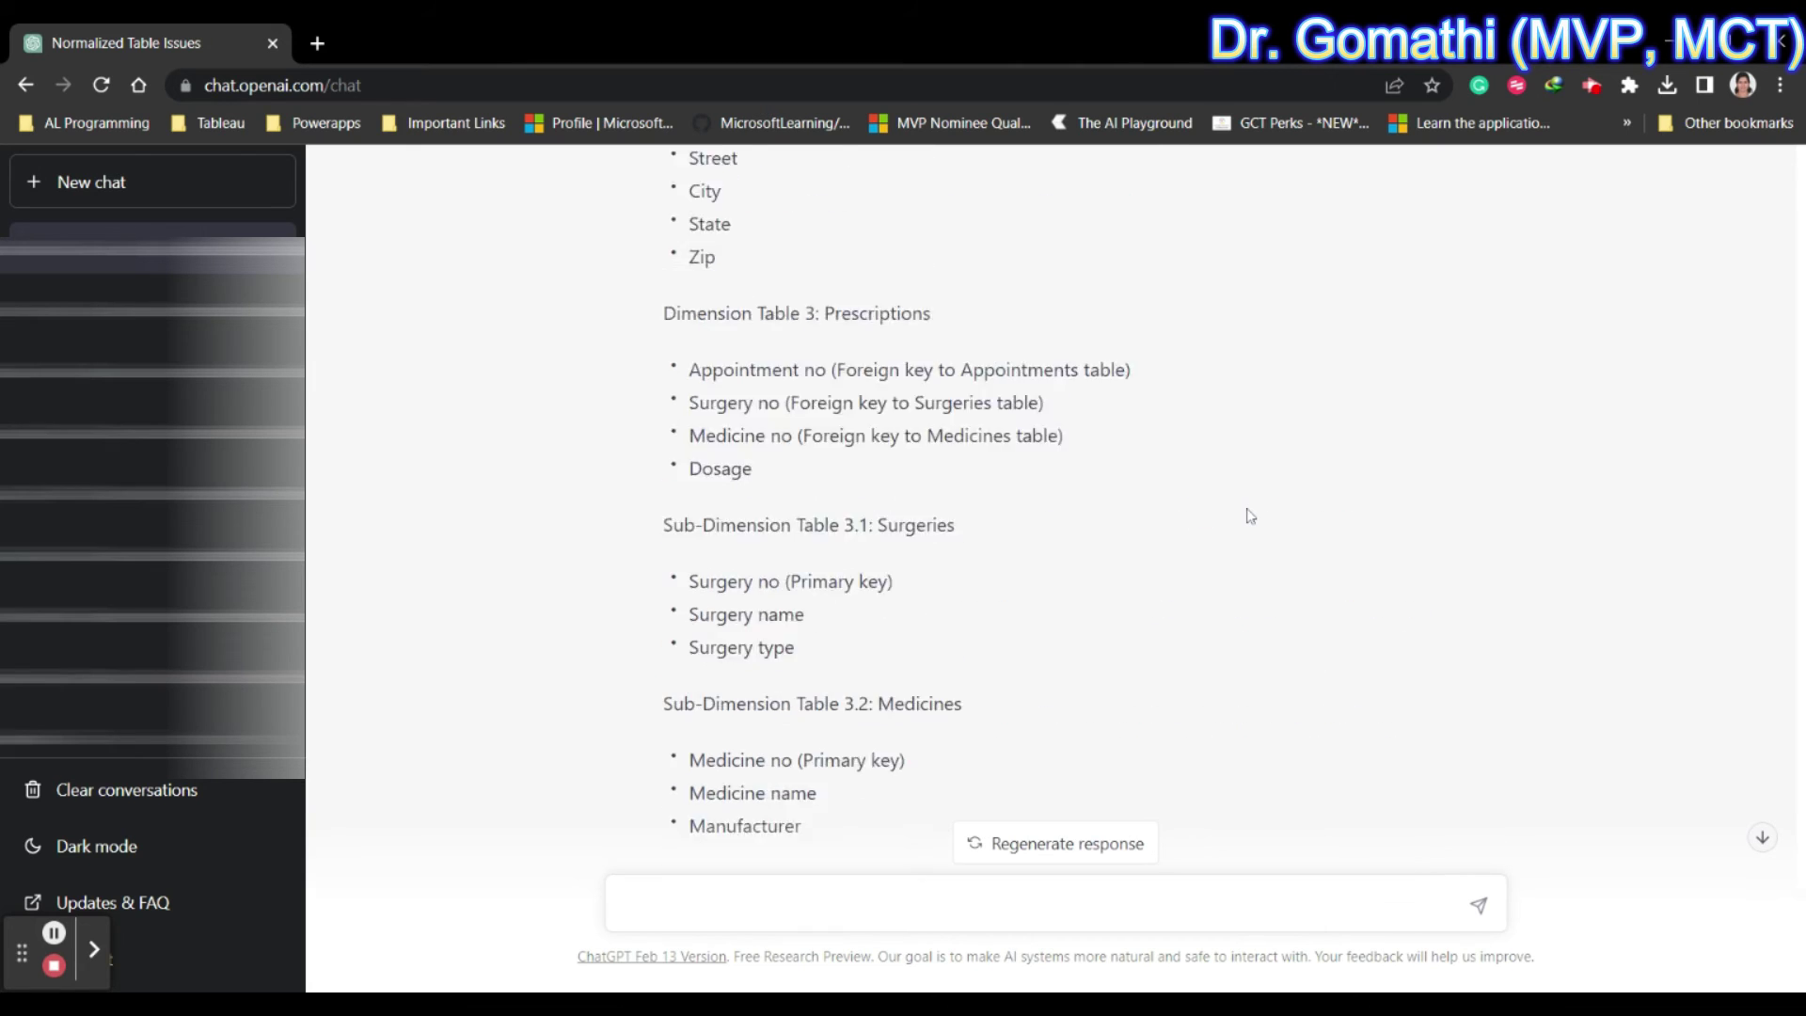
scroll(1245, 515, up, 10)
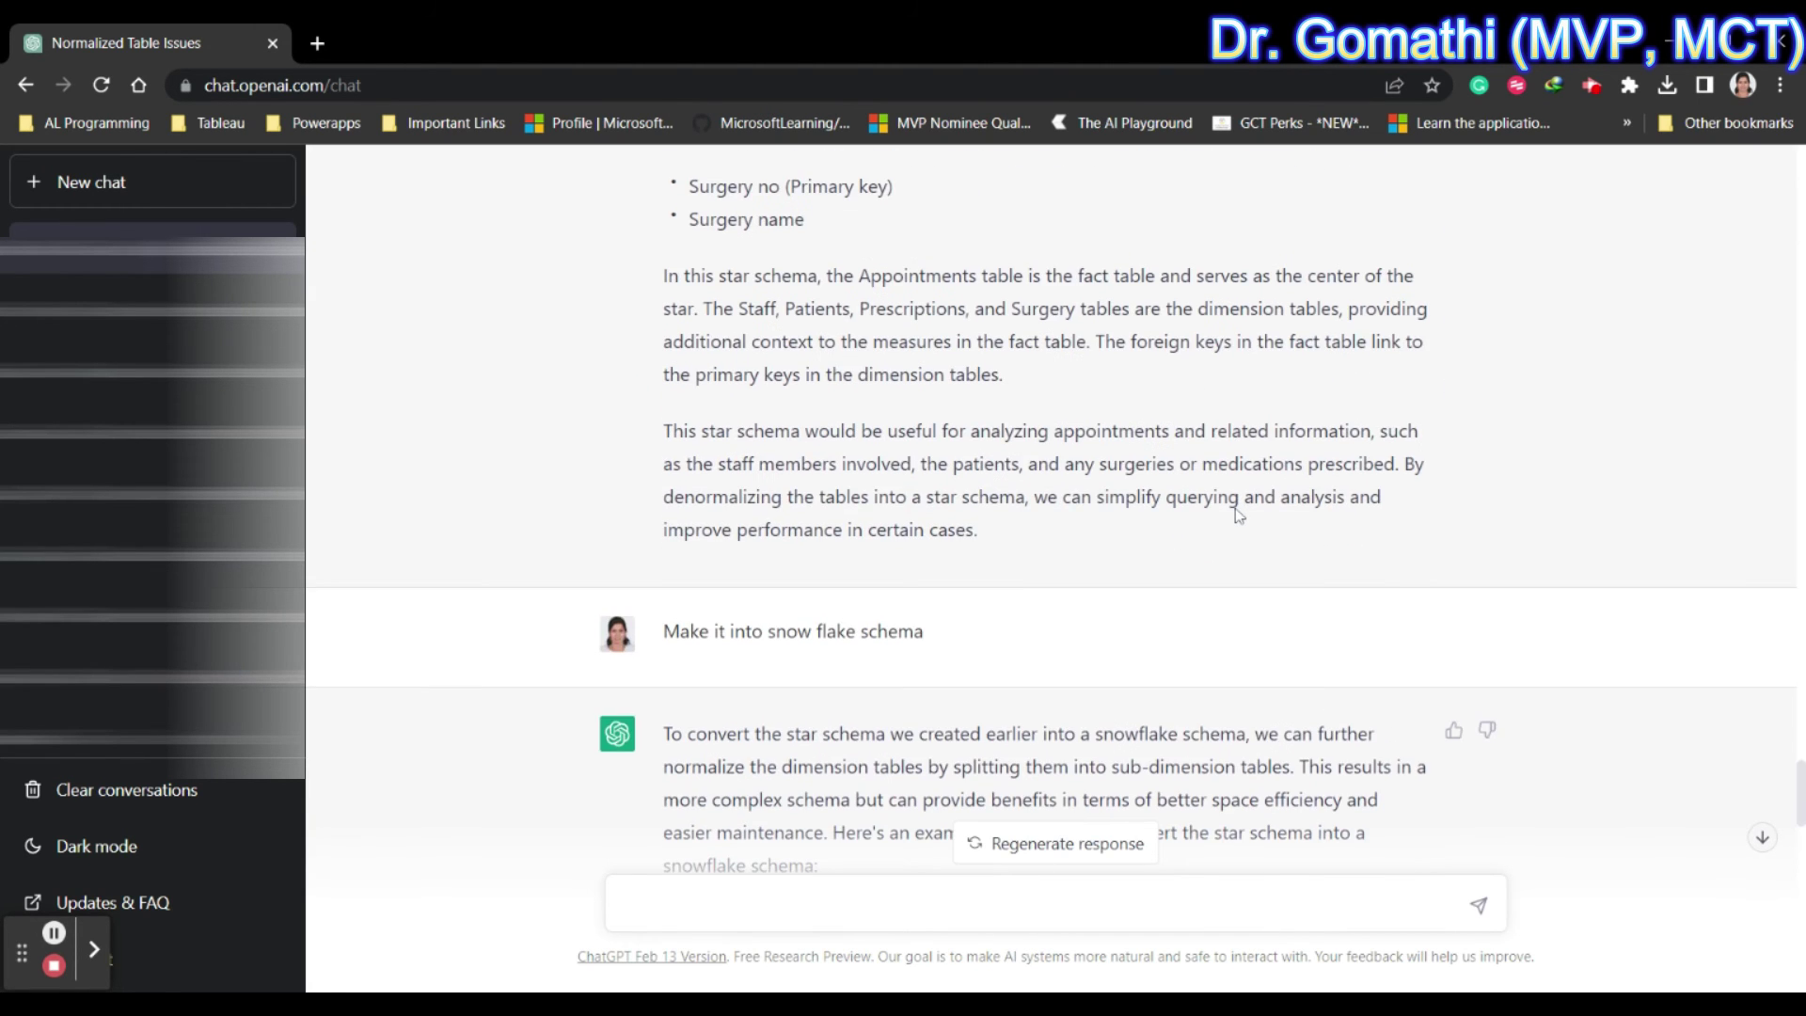
scroll(1234, 512, down, 18)
scroll(1234, 499, up, 20)
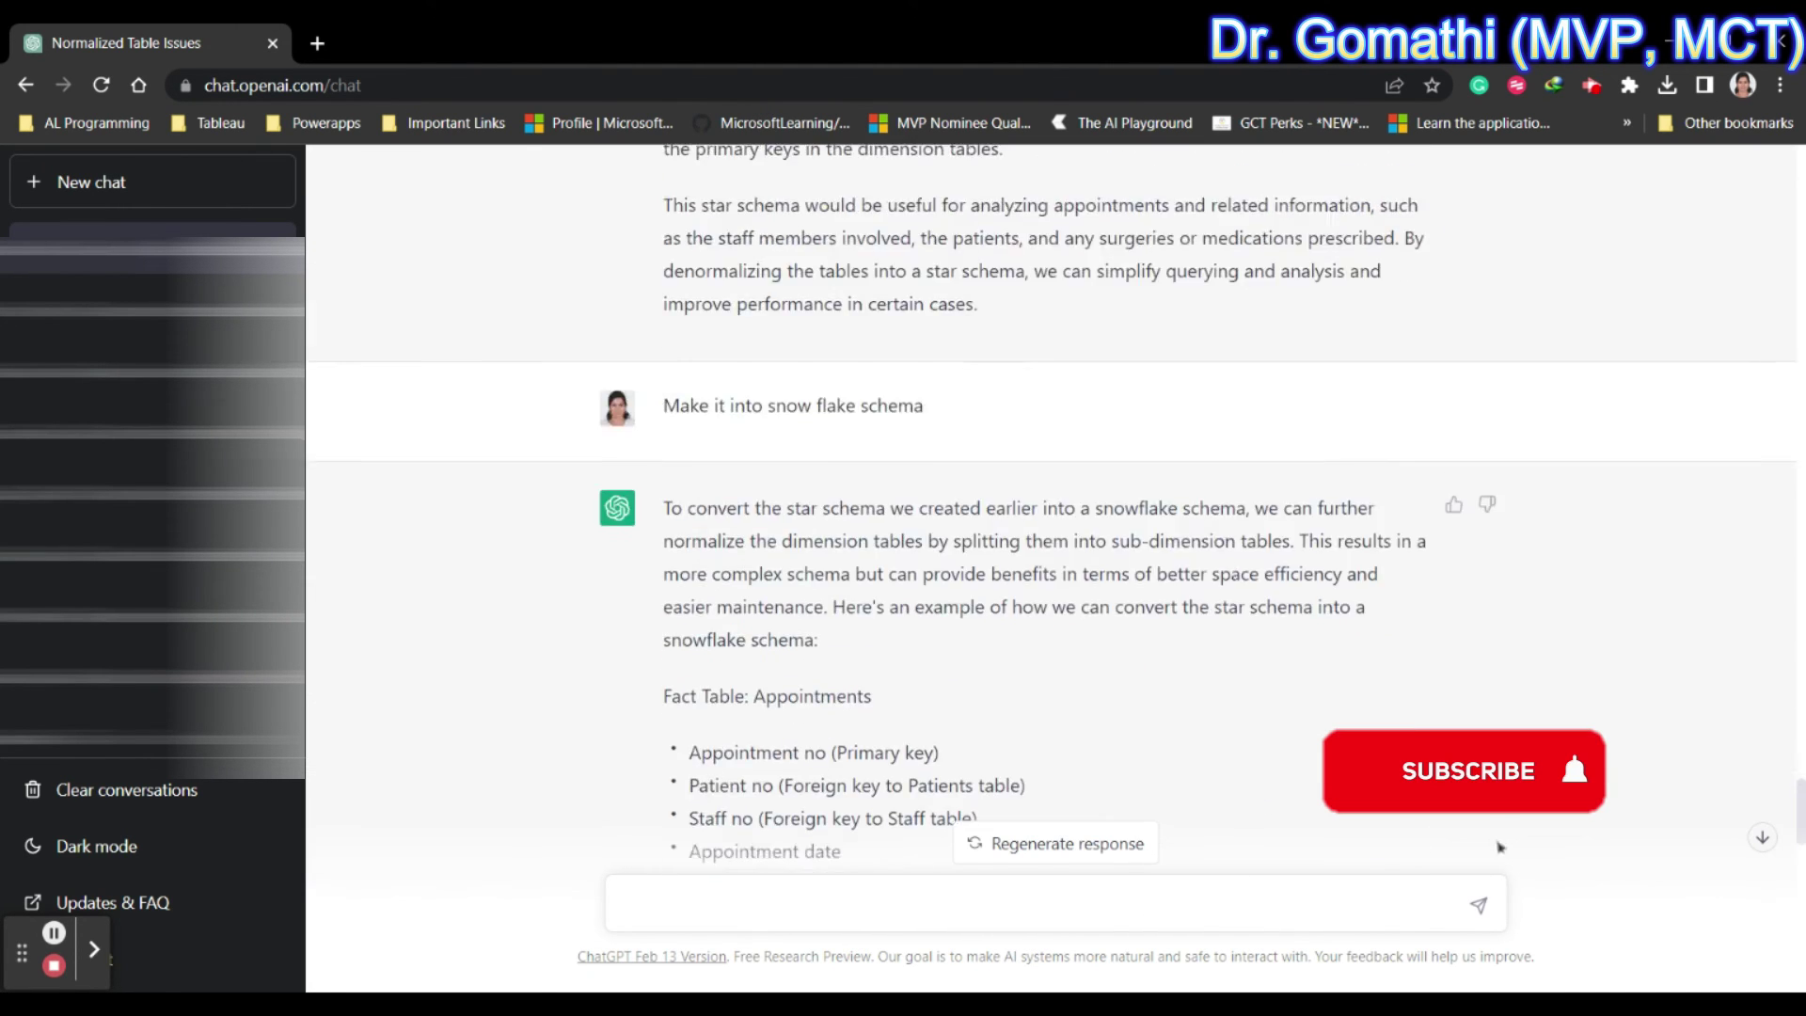
scroll(1234, 499, up, 15)
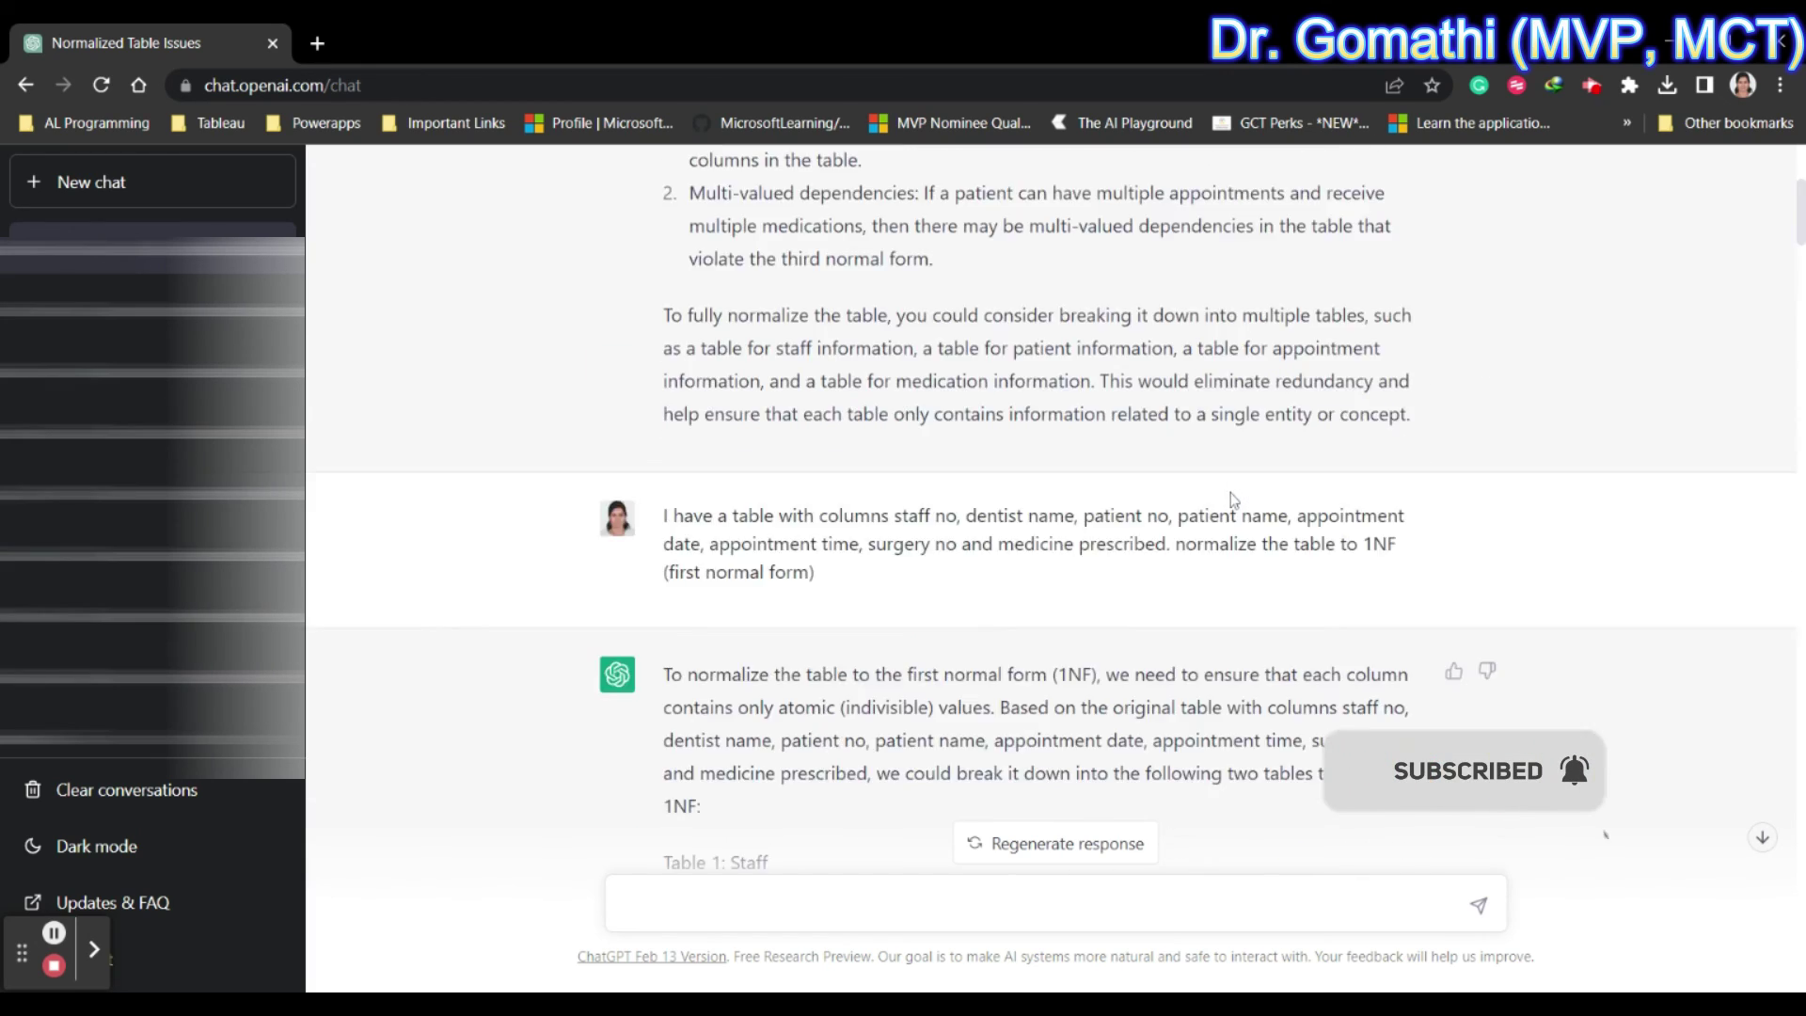
scroll(1234, 499, down, 20)
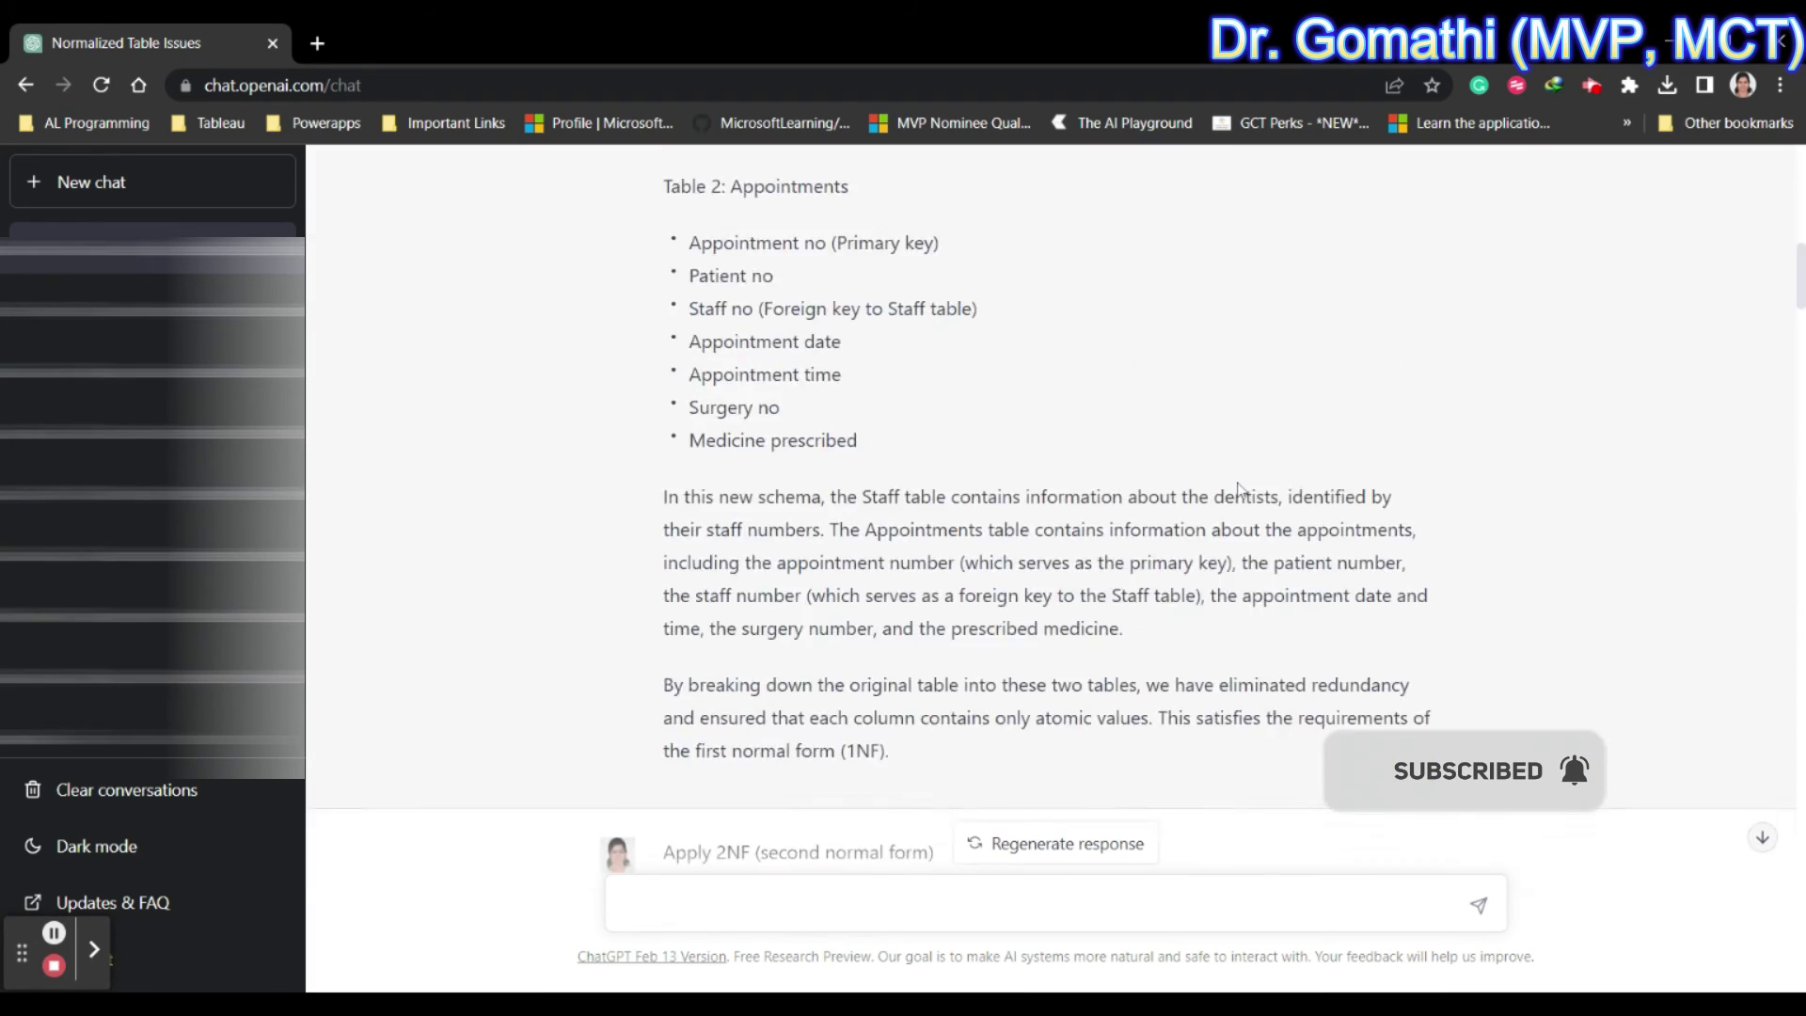
scroll(1156, 620, down, 20)
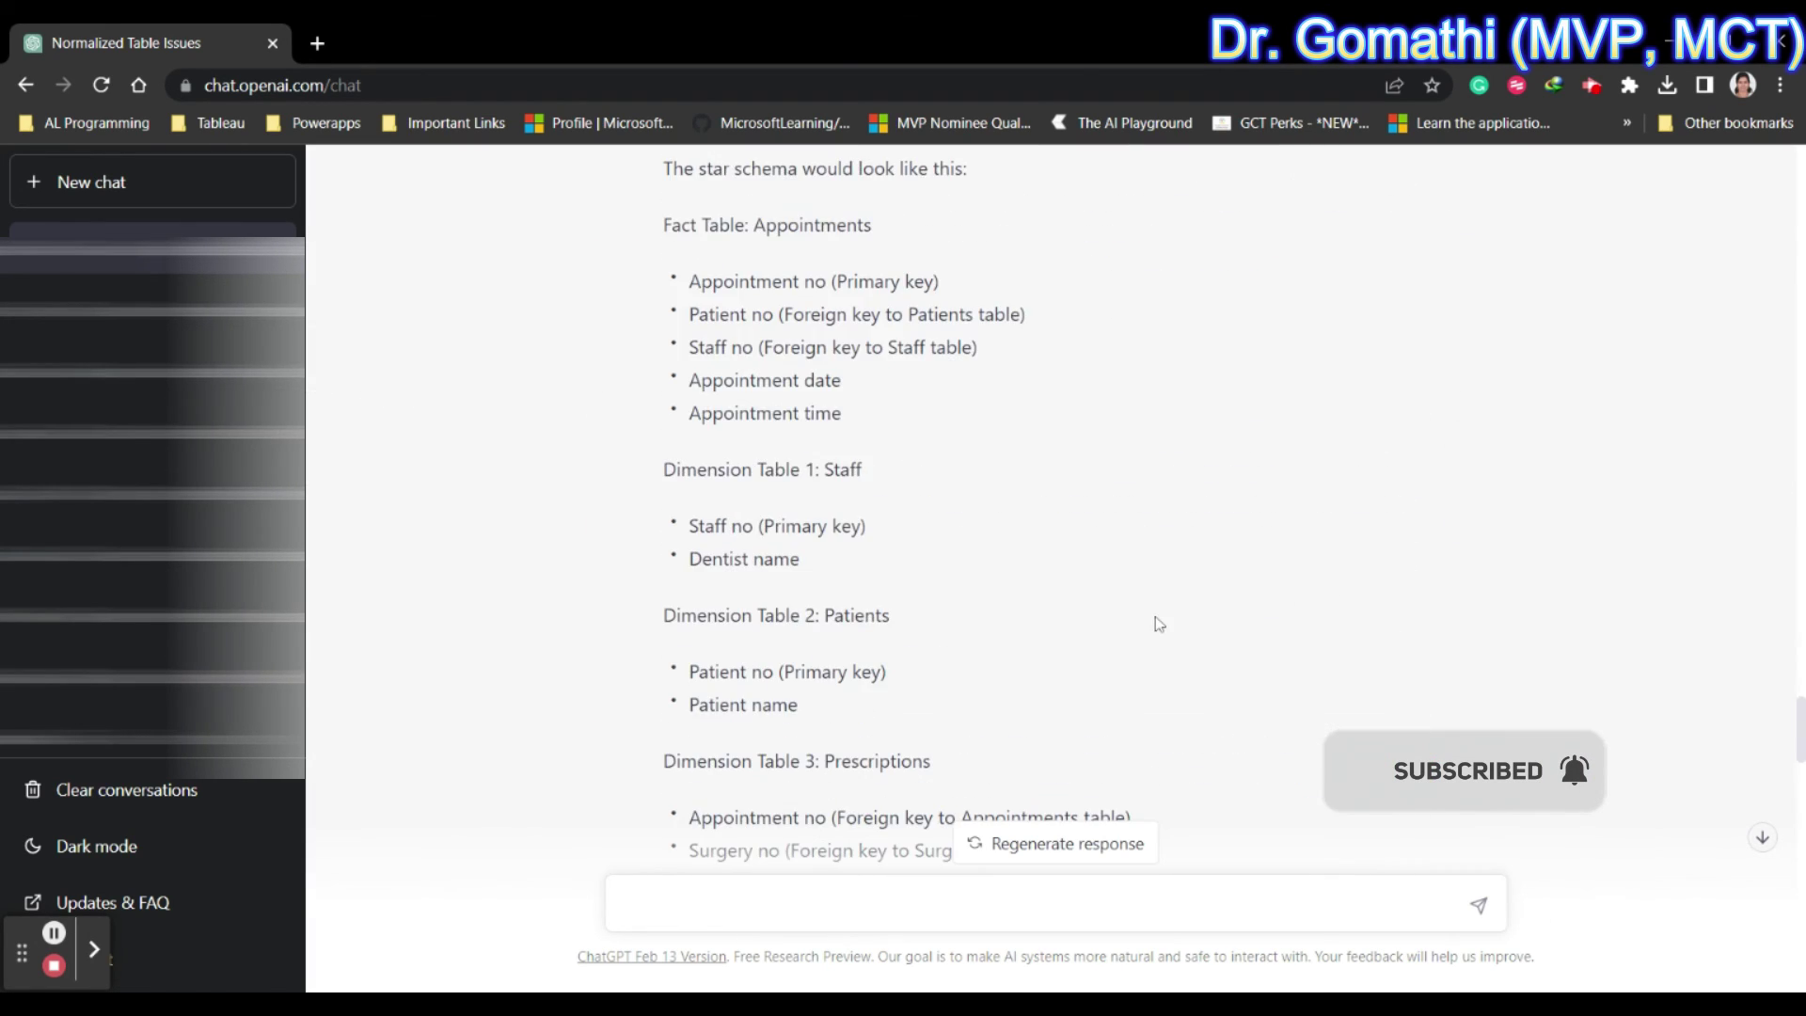
Send the follow-up question "whether normalization is enough for data modeling?" and go to its answer at the end of the conversation
click(932, 915)
text(wheter)
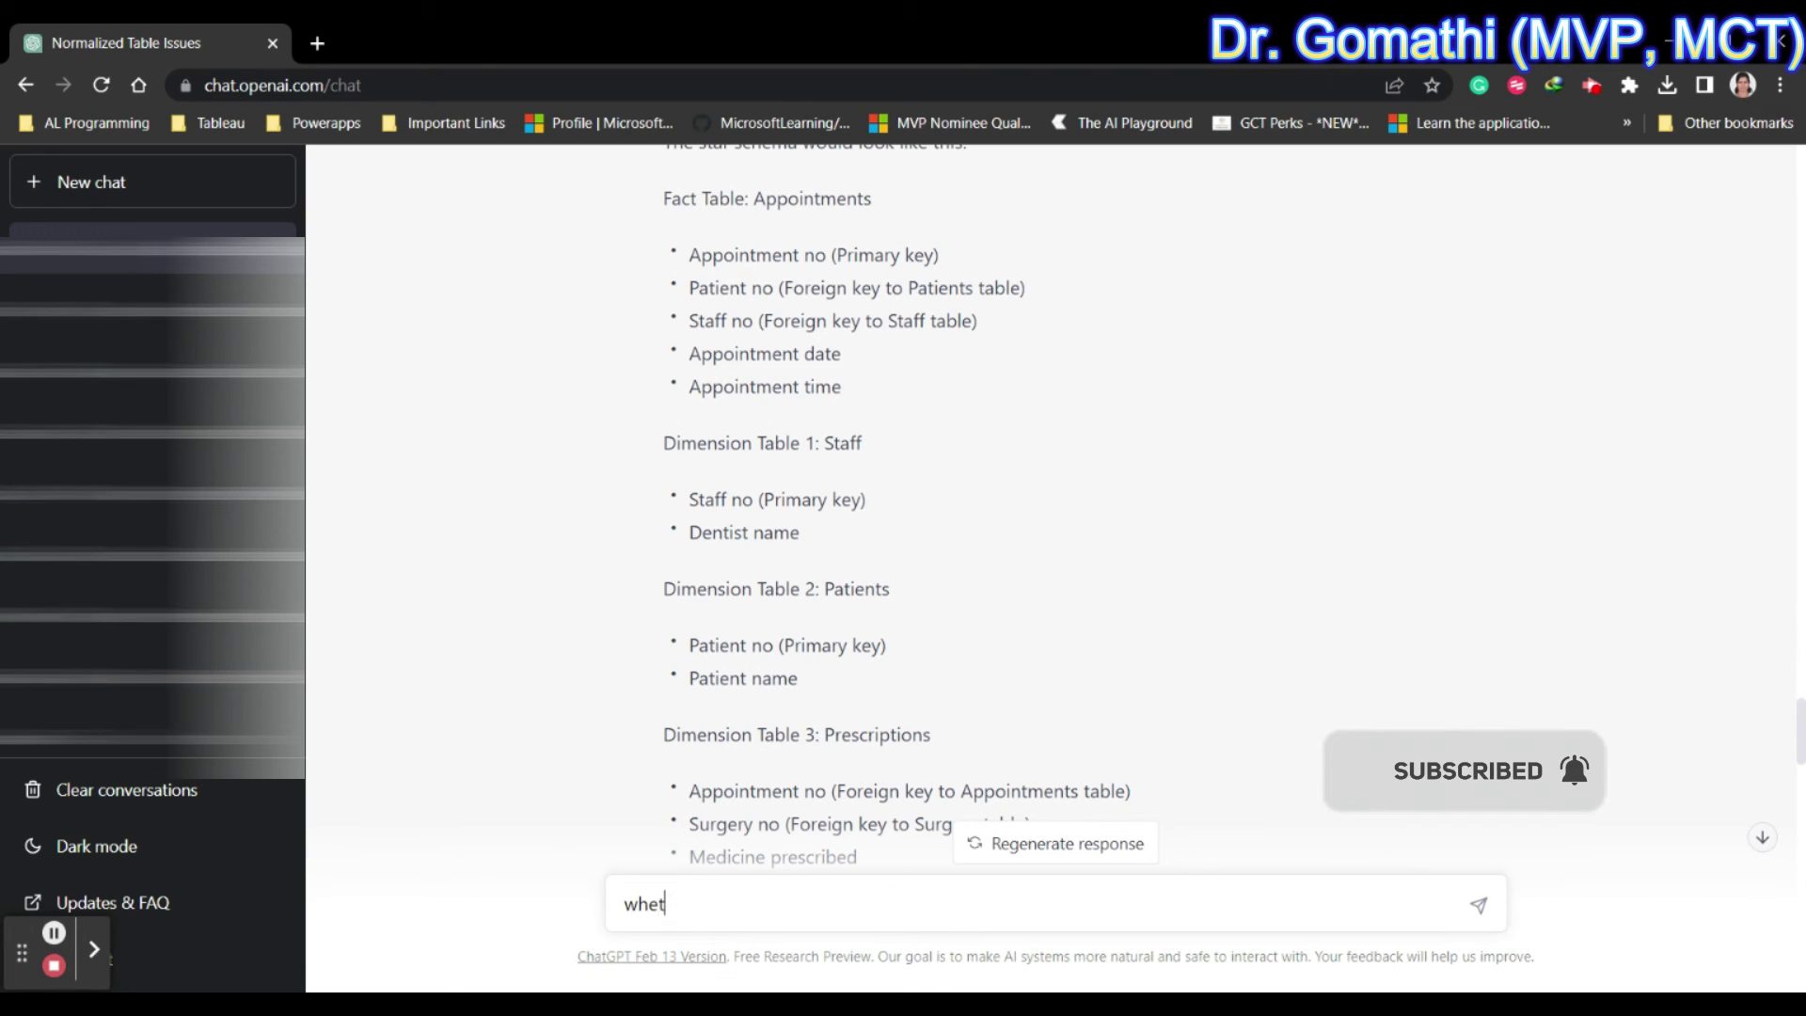
key(BackSpace)
key(BackSpace)
text(her normalo)
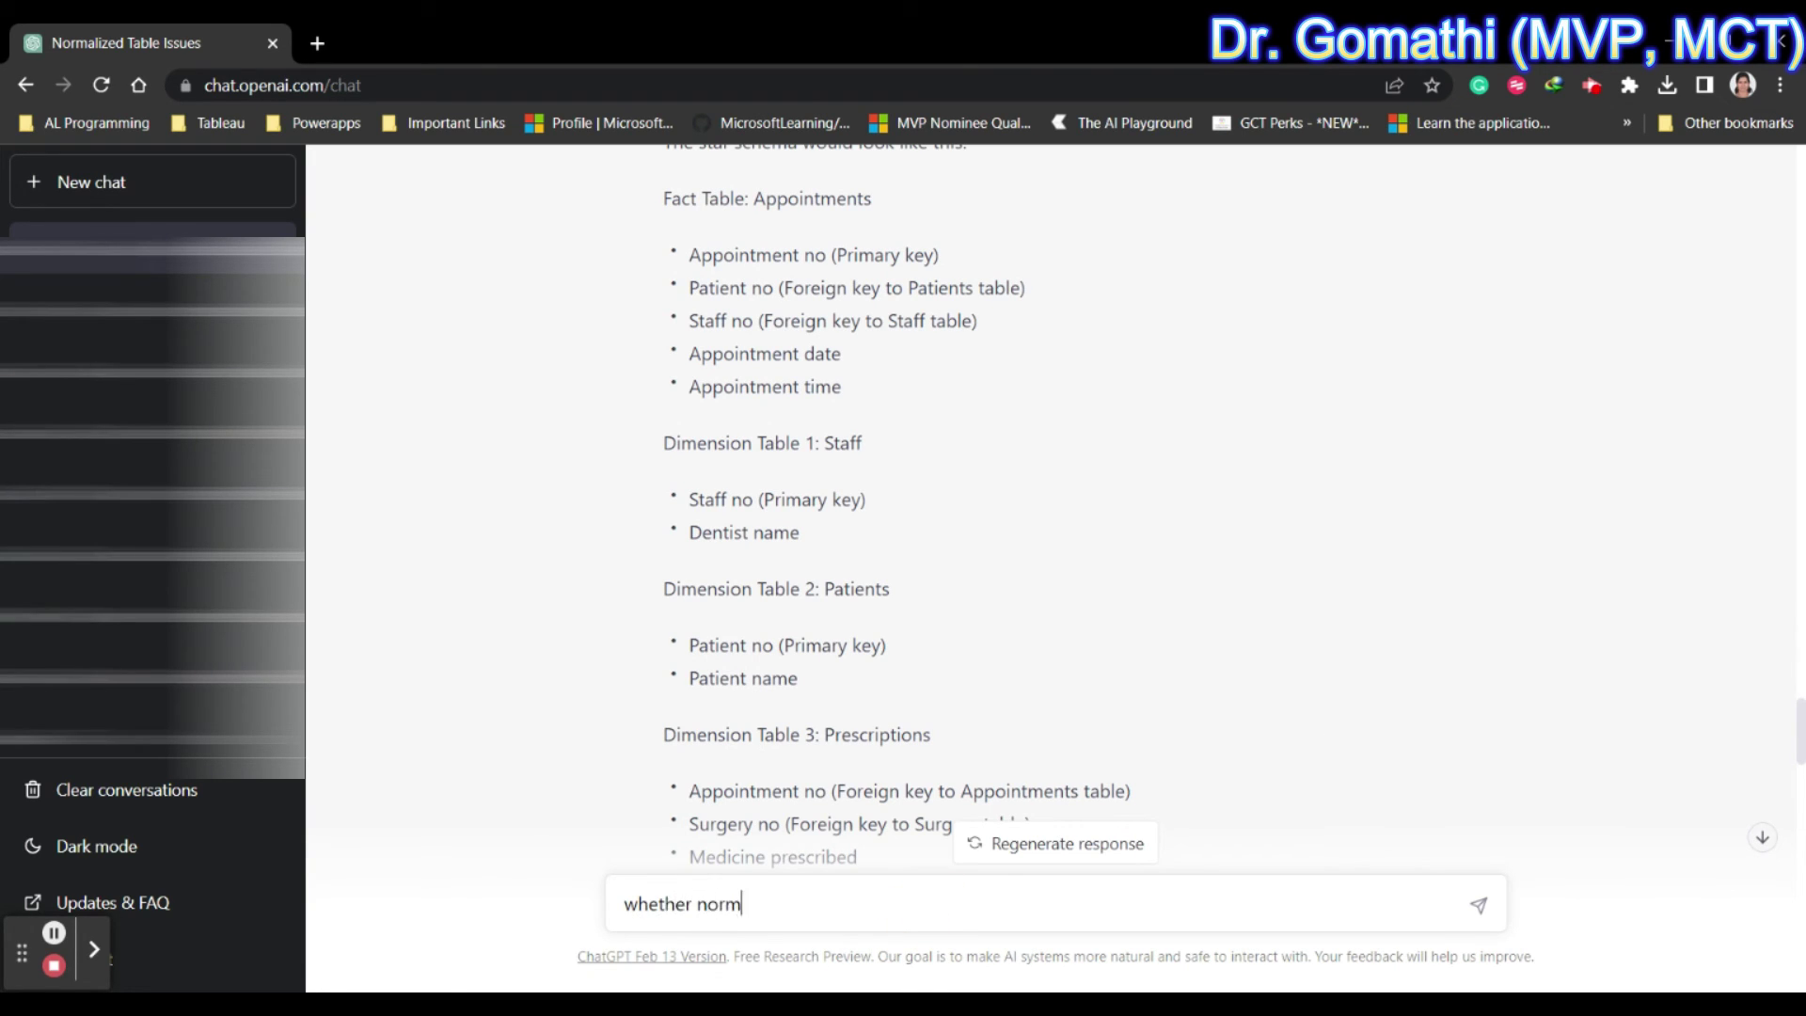
key(BackSpace)
key(BackSpace)
key(BackSpace)
text(ization is enought f)
key(BackSpace)
key(BackSpace)
key(BackSpace)
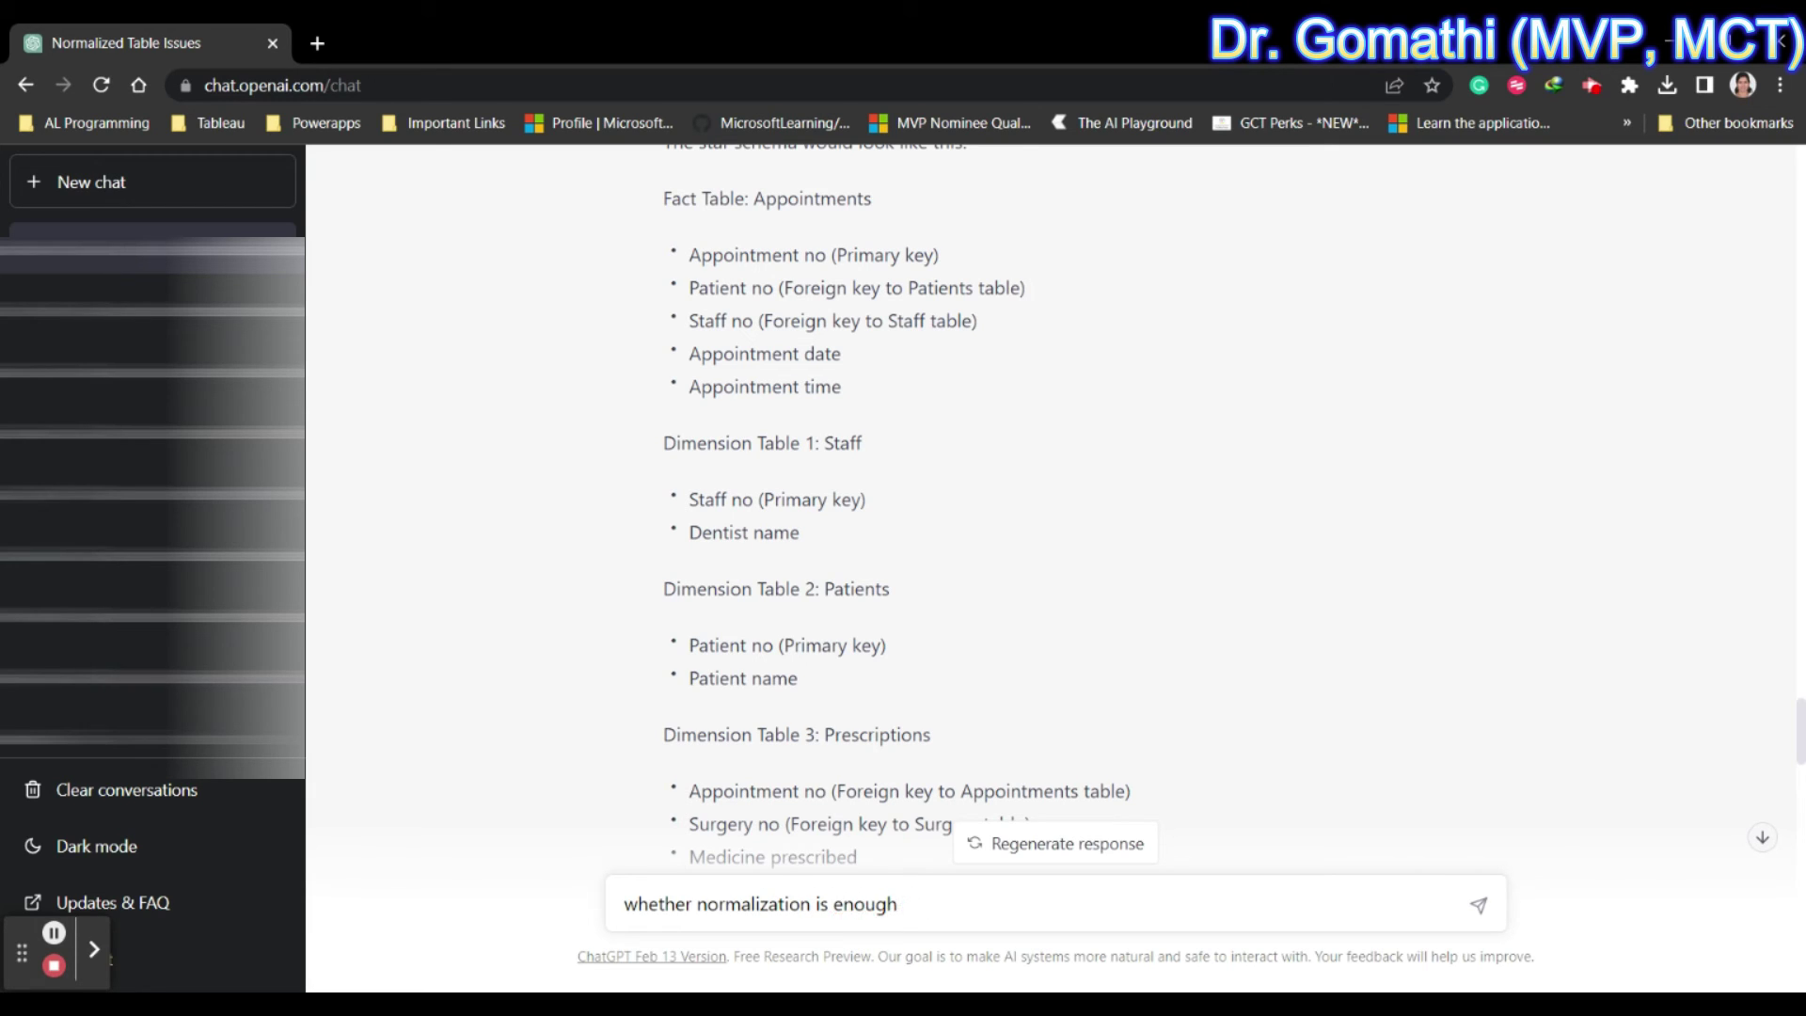
text(for data modeling?)
key(Return)
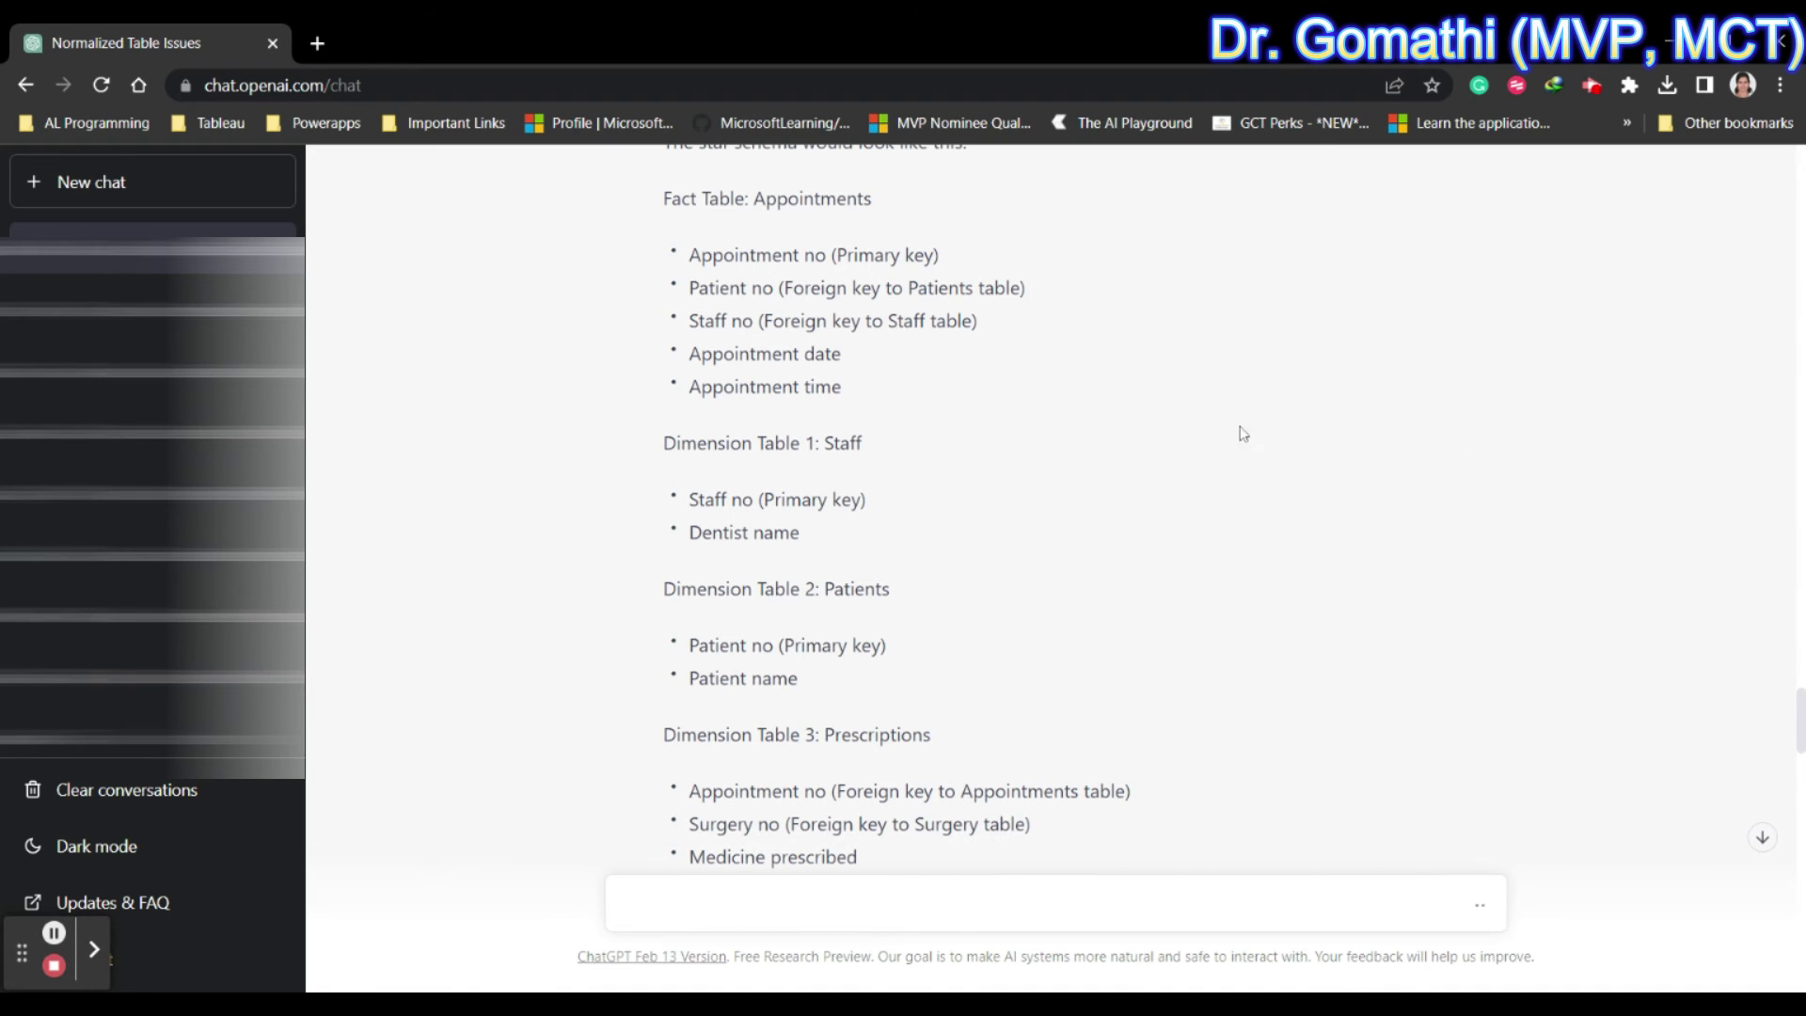
click(1762, 836)
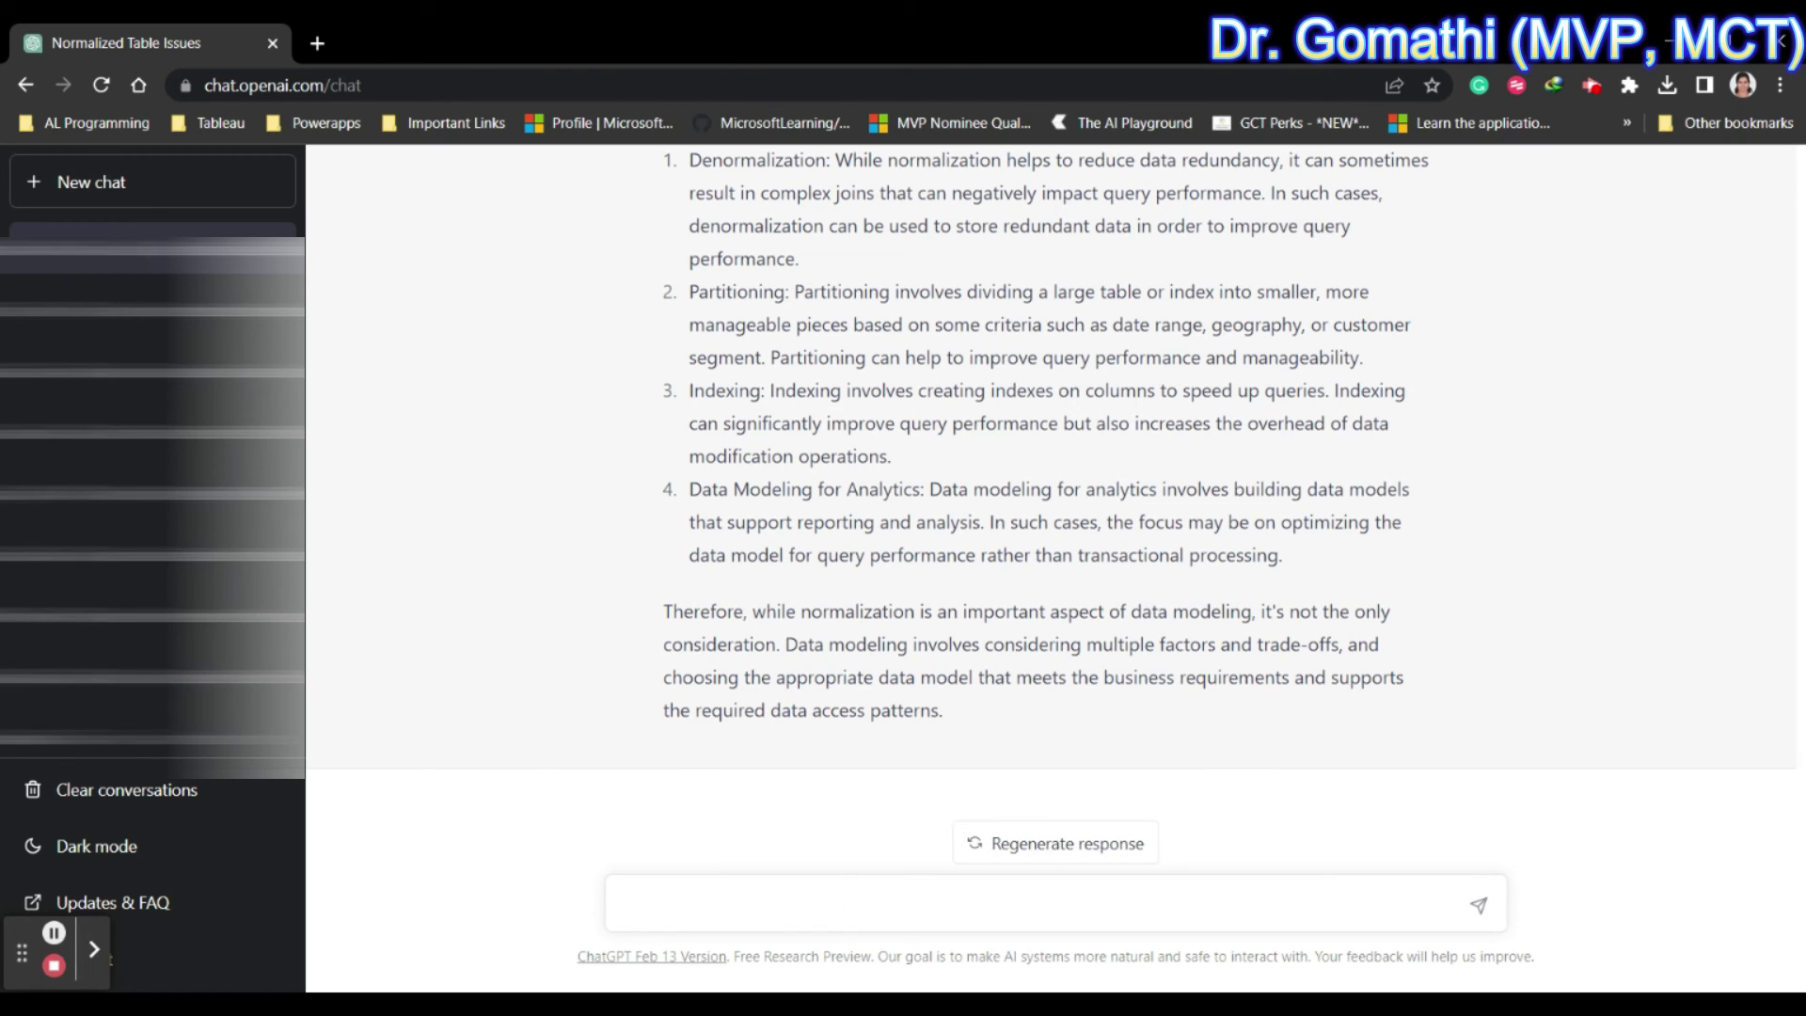
text(ke the ba)
text(abov)
text(e tab)
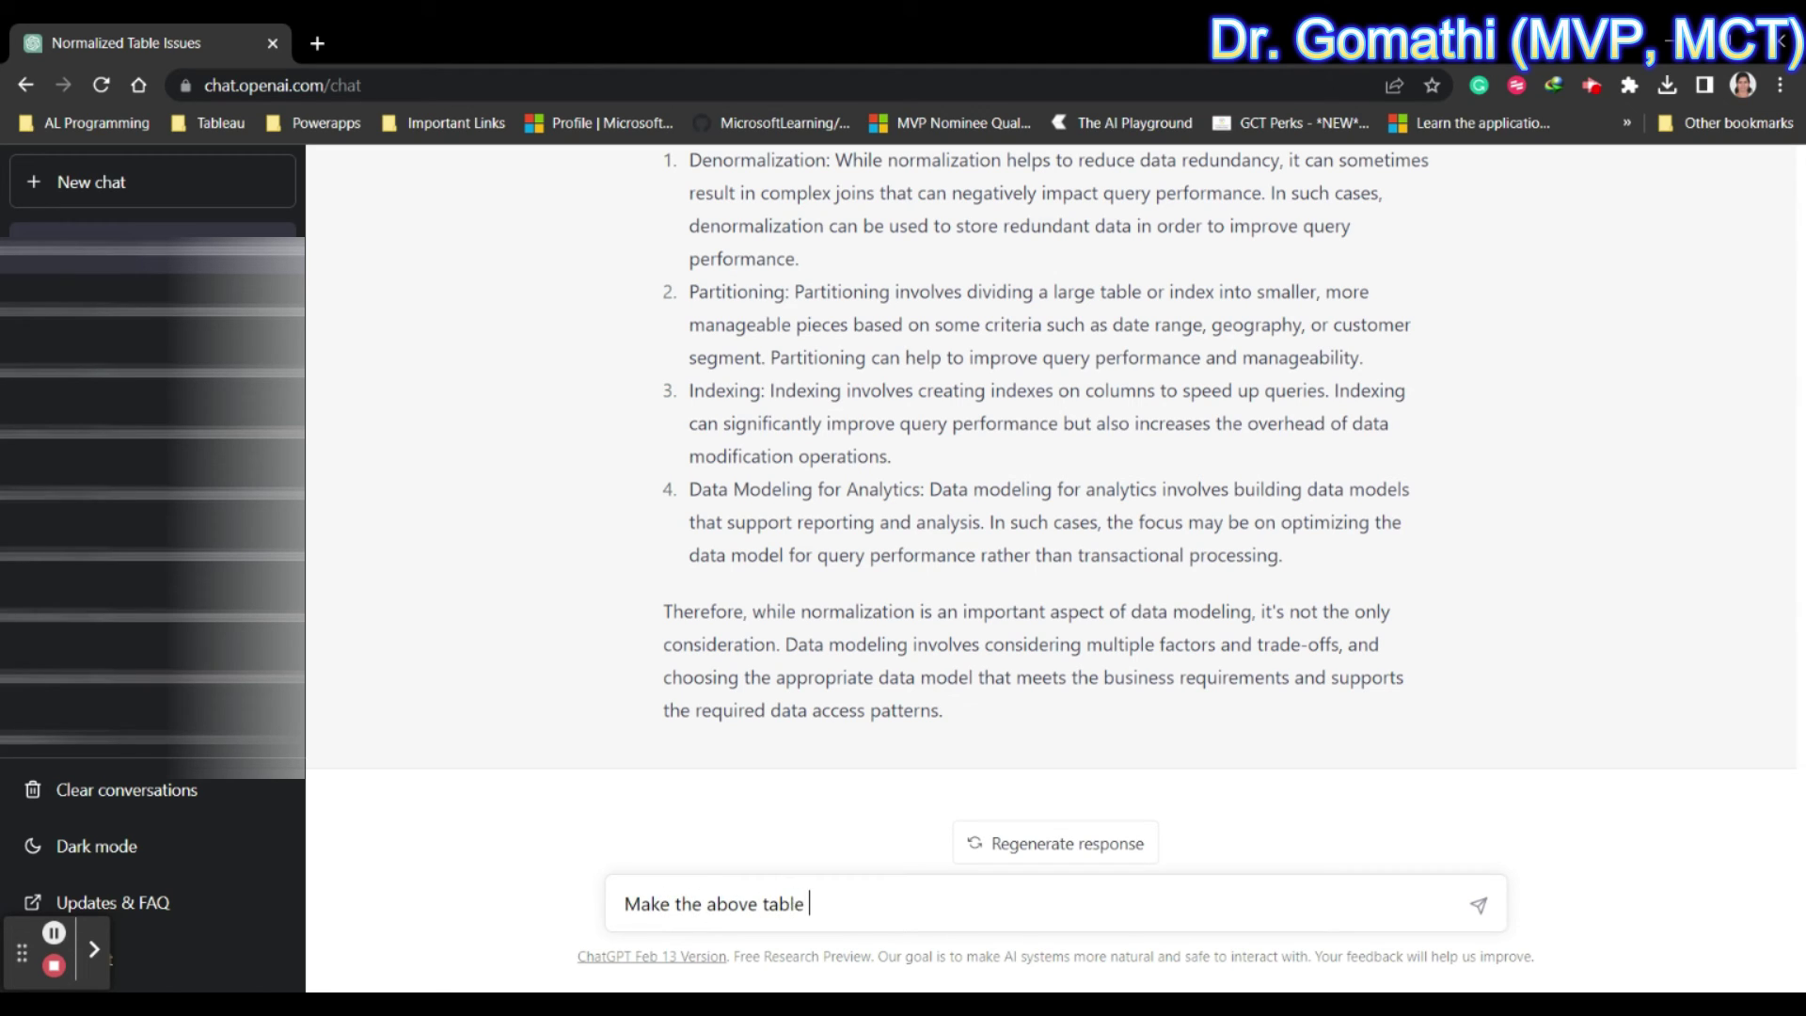
text(le which should)
text(be perfect f)
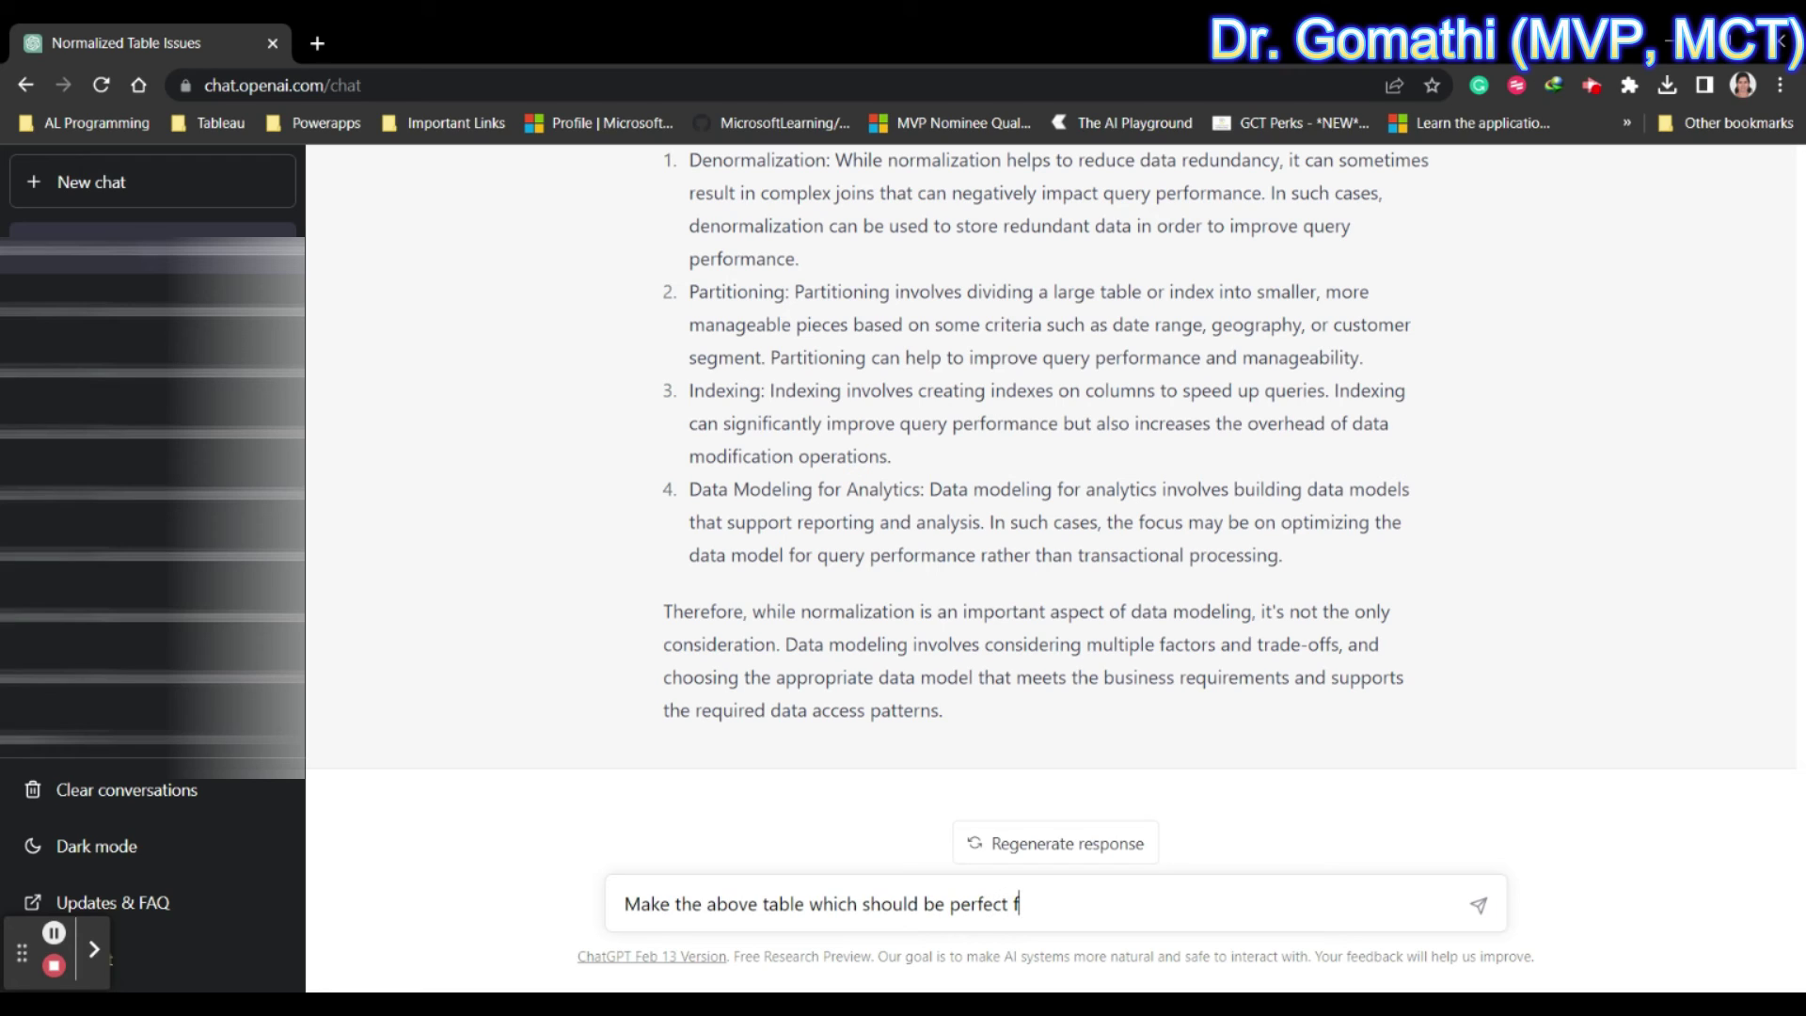
key(ctrl+a)
text(d)
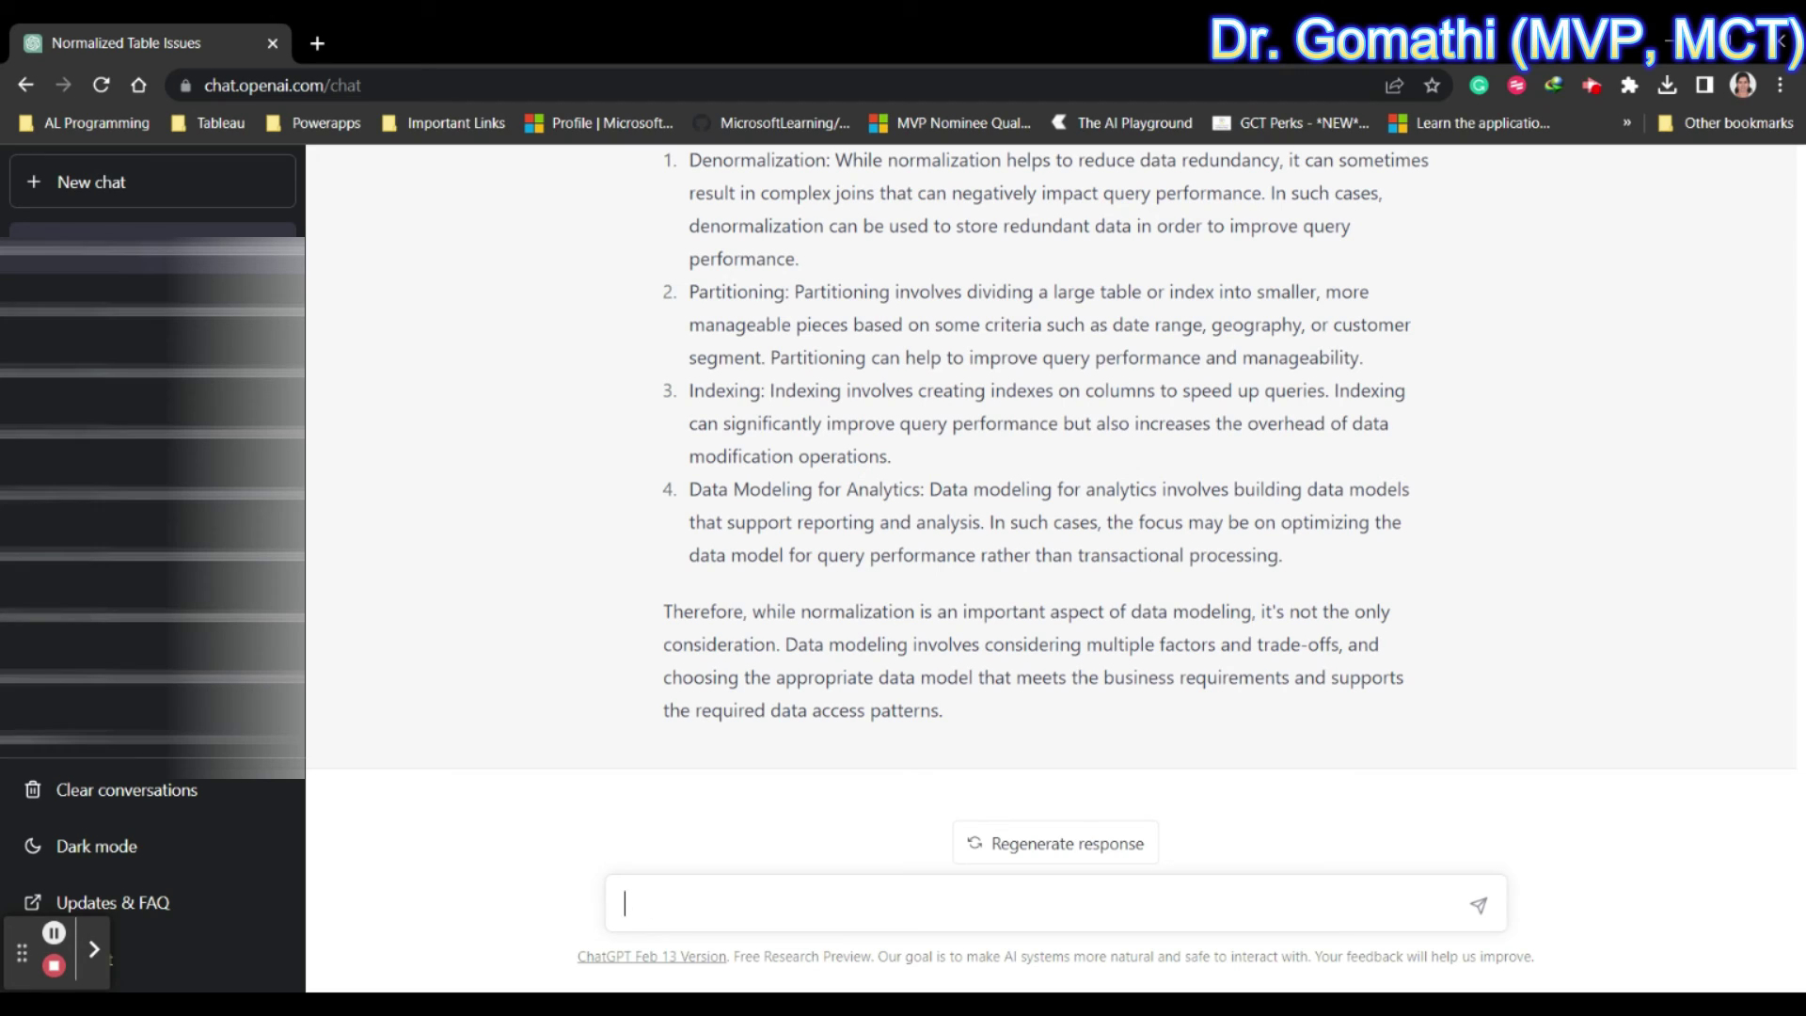
Send the follow-up request "apply data modeling for the above normalized tables"
text(apply data modeli)
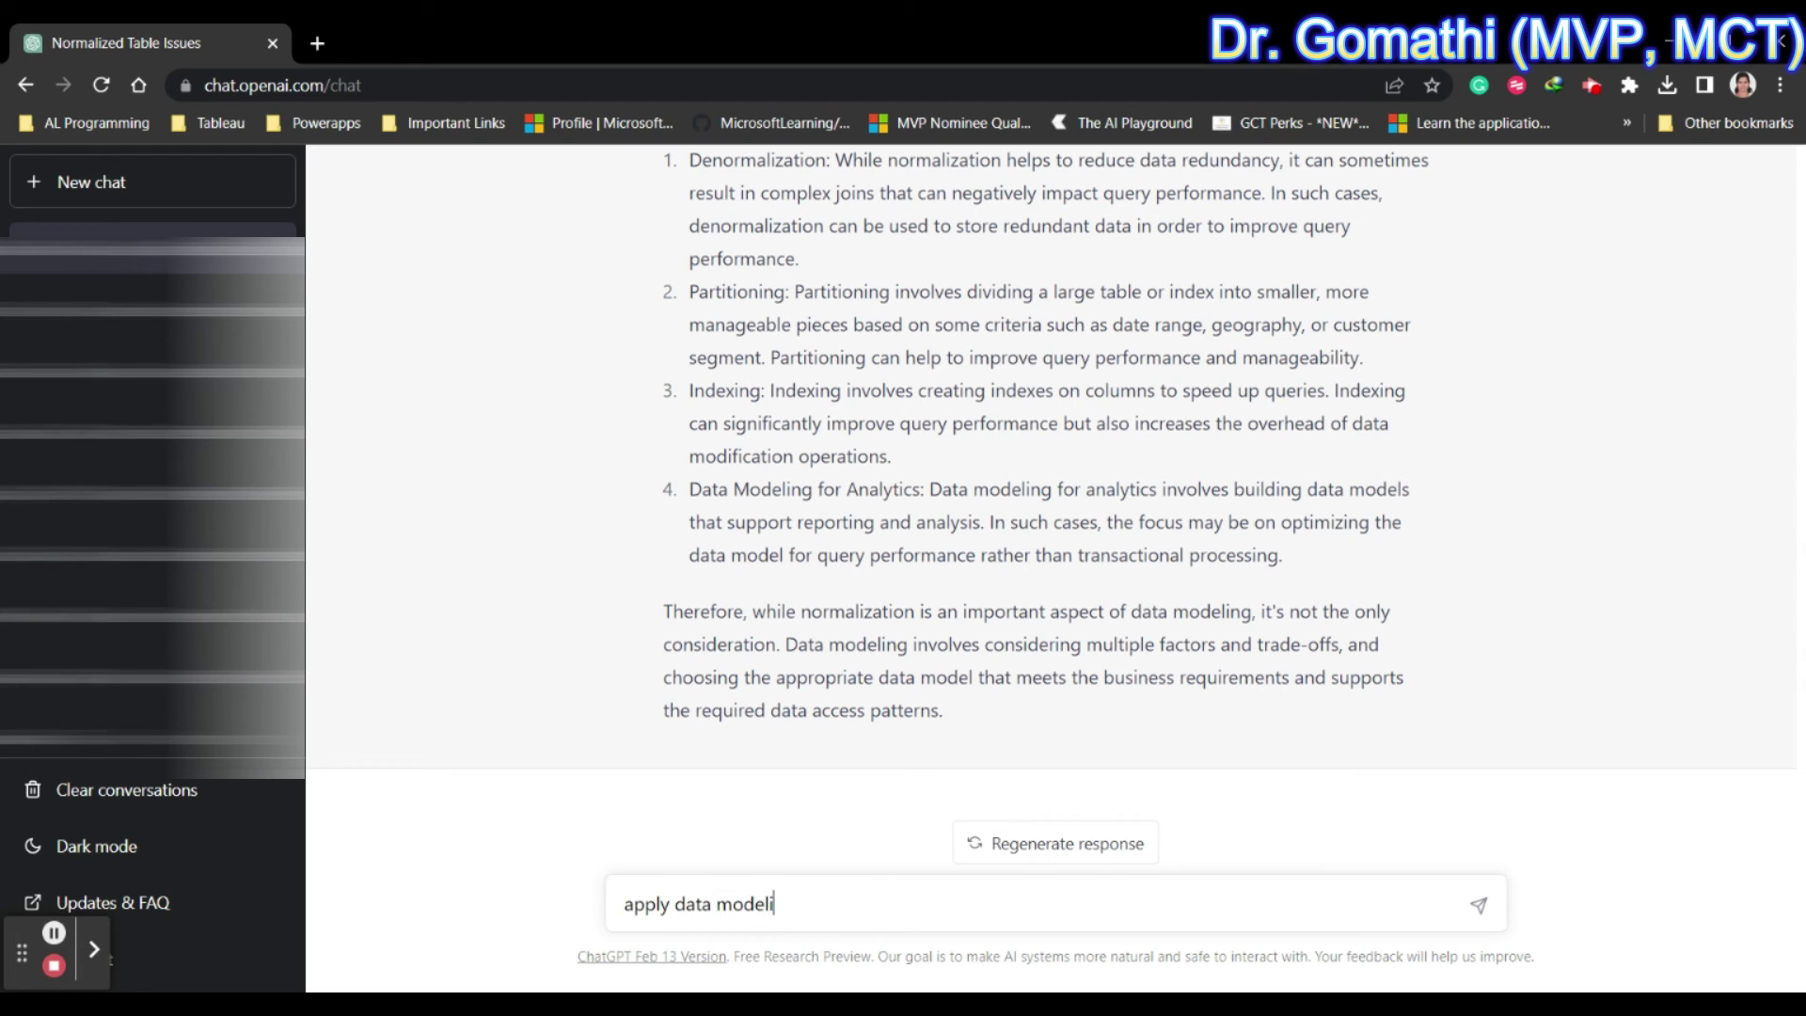
text(ng for the above normali)
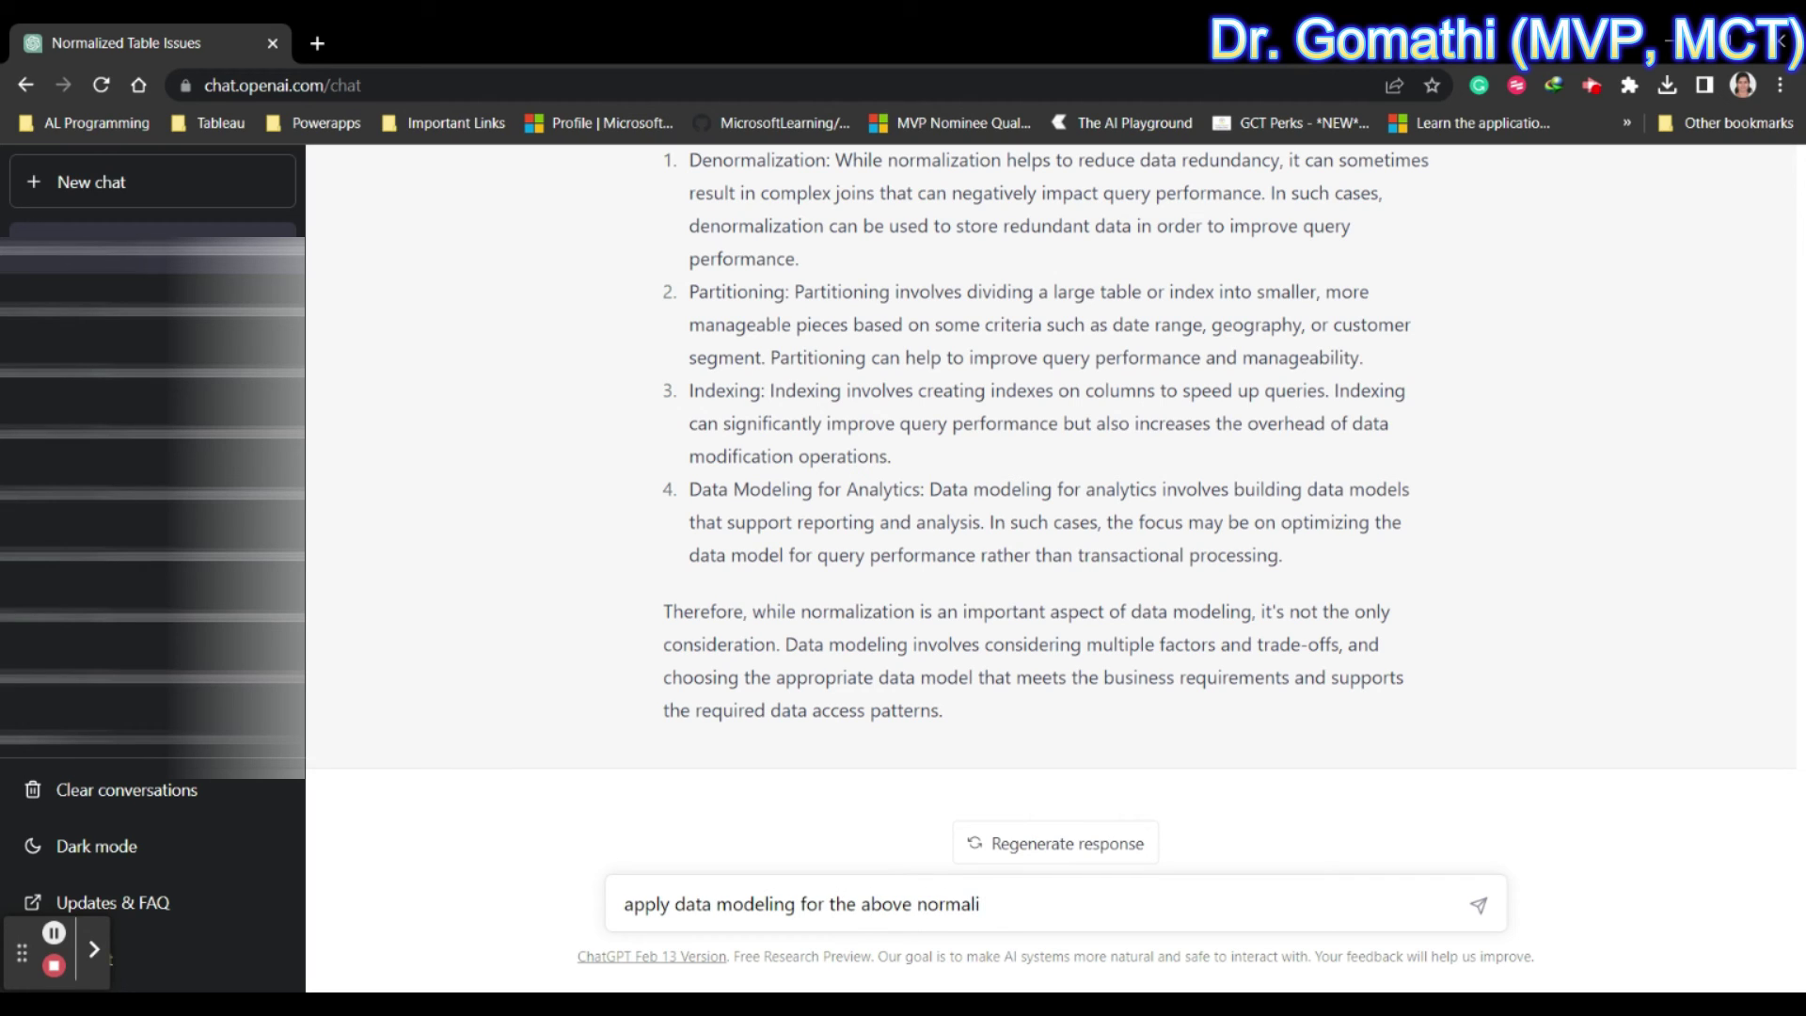
text(zed tables)
key(Return)
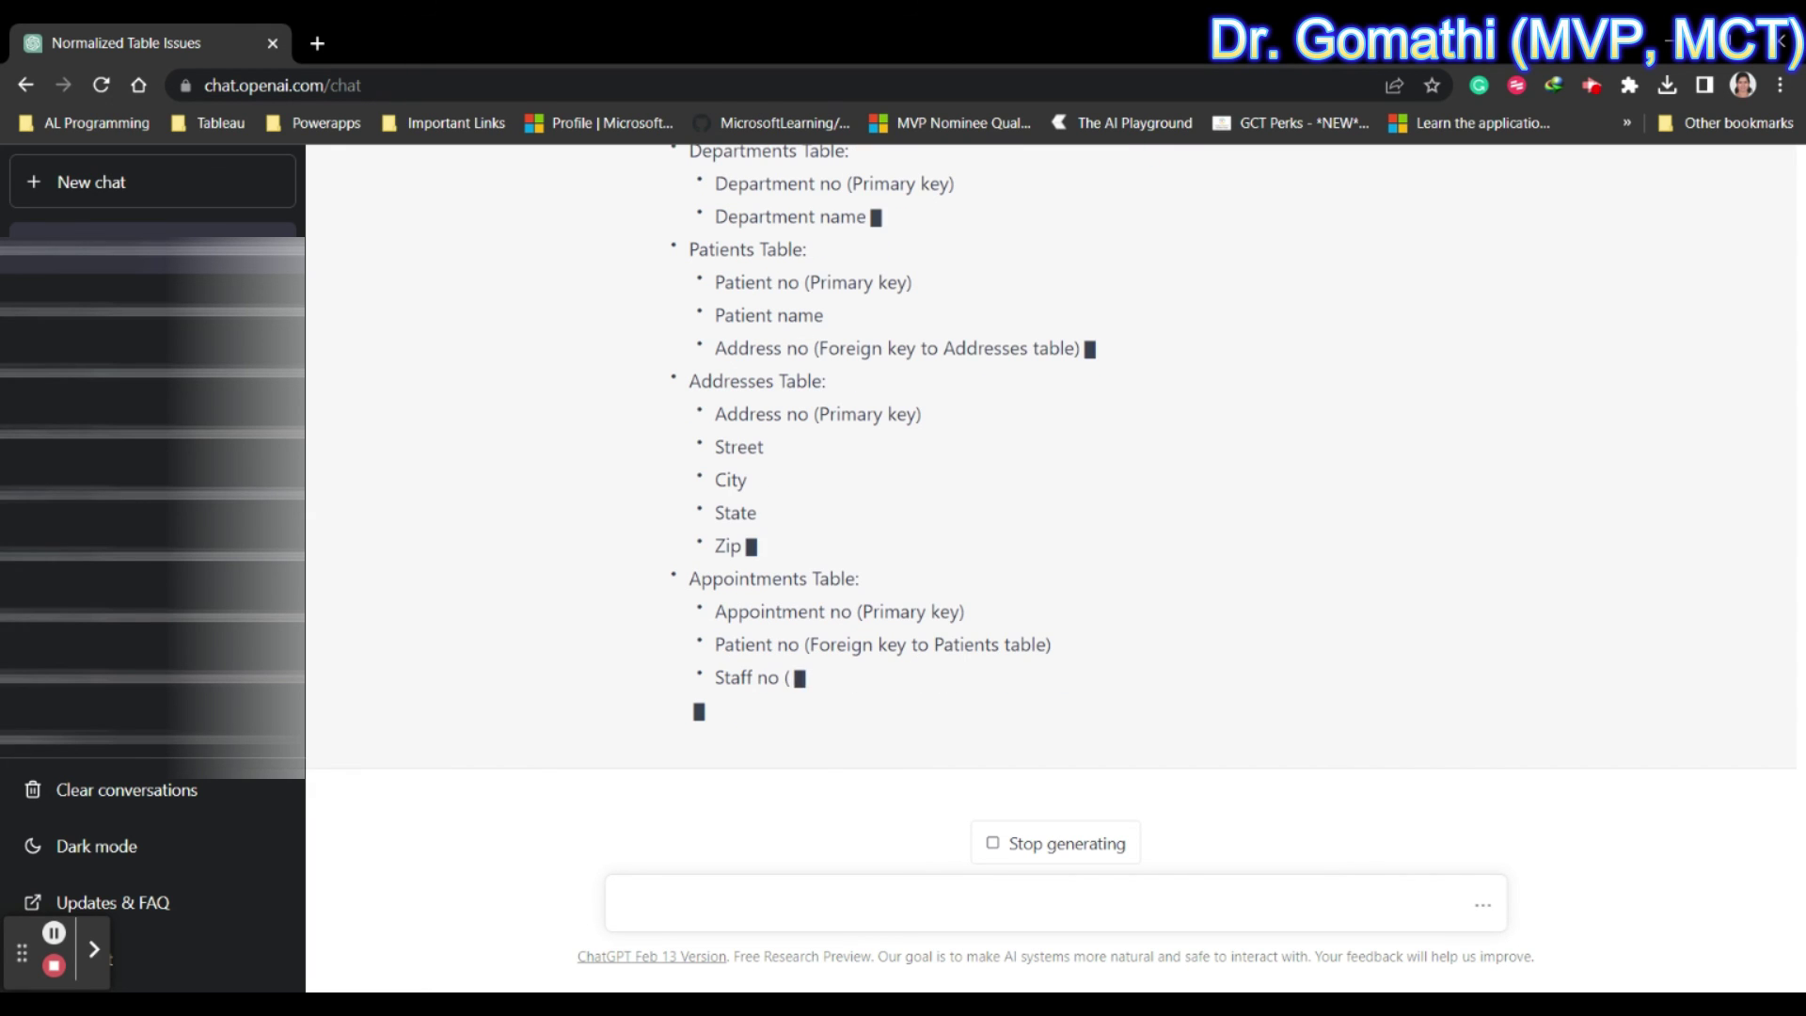
Review the conceptual, logical and physical models in the data modeling answer and look back at the answer on whether normalization is enough
scroll(1067, 642, up, 3)
scroll(1067, 642, up, 3)
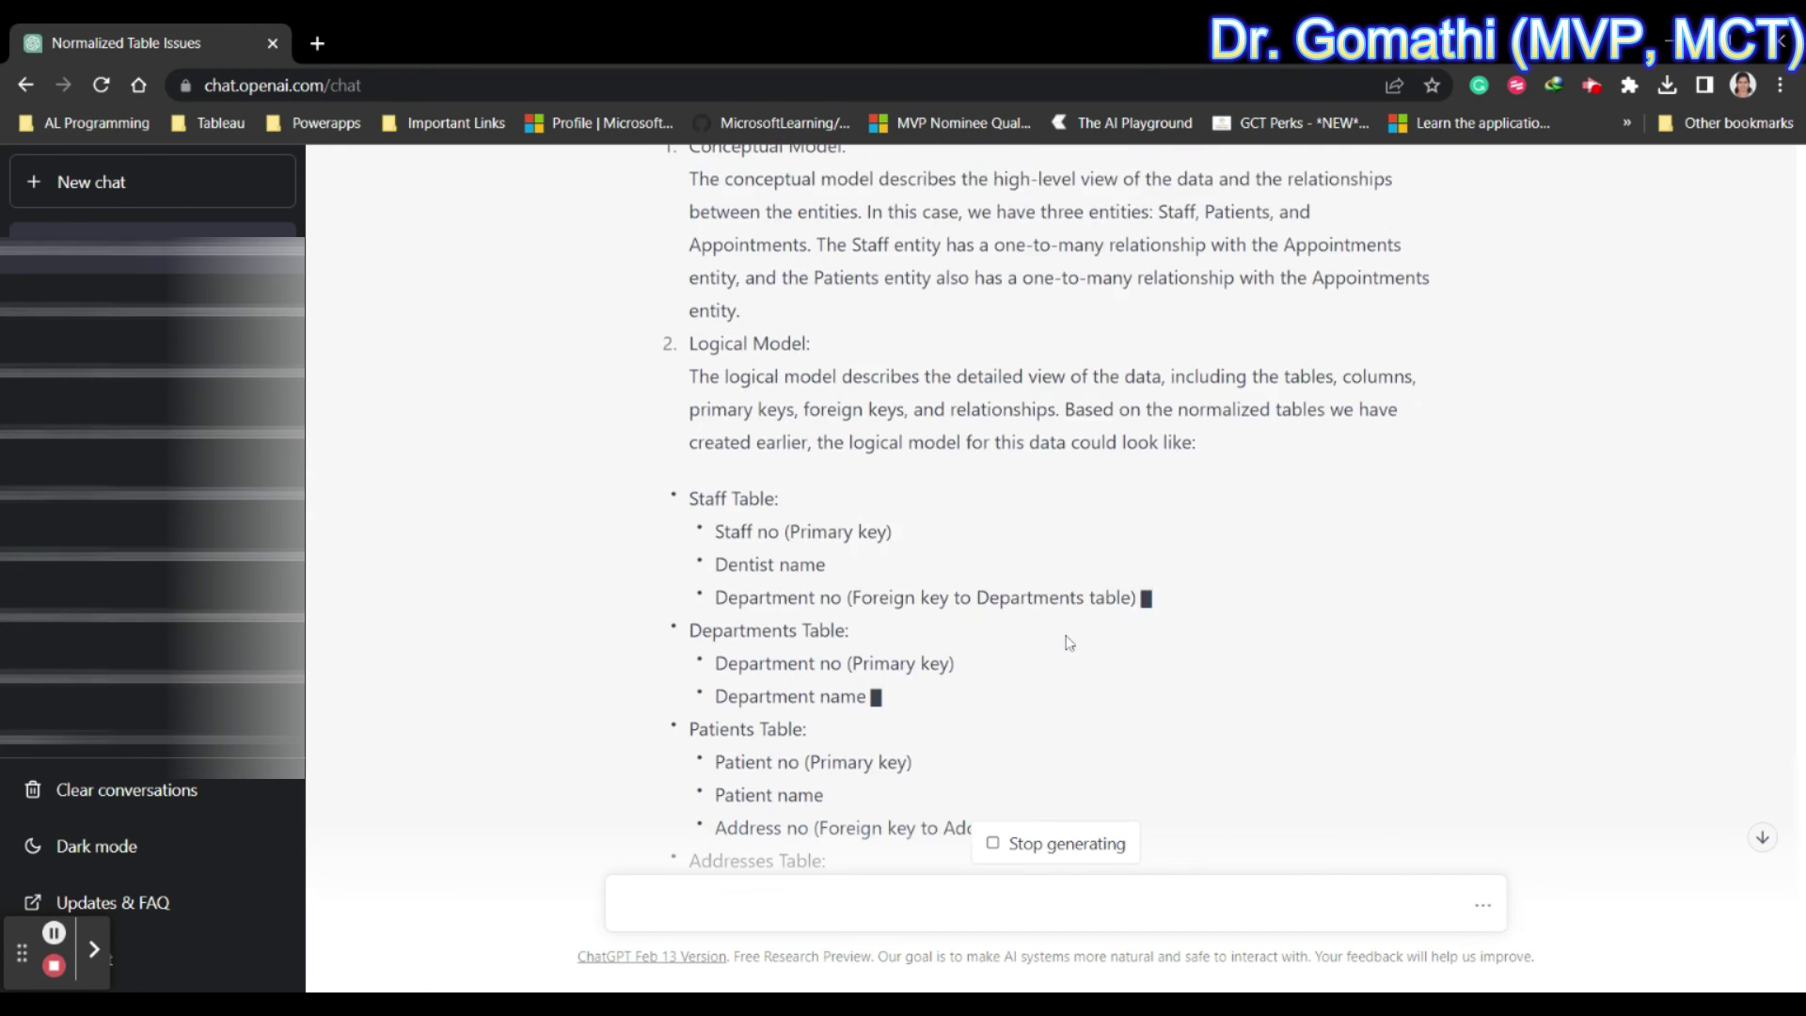
scroll(1068, 640, down, 6)
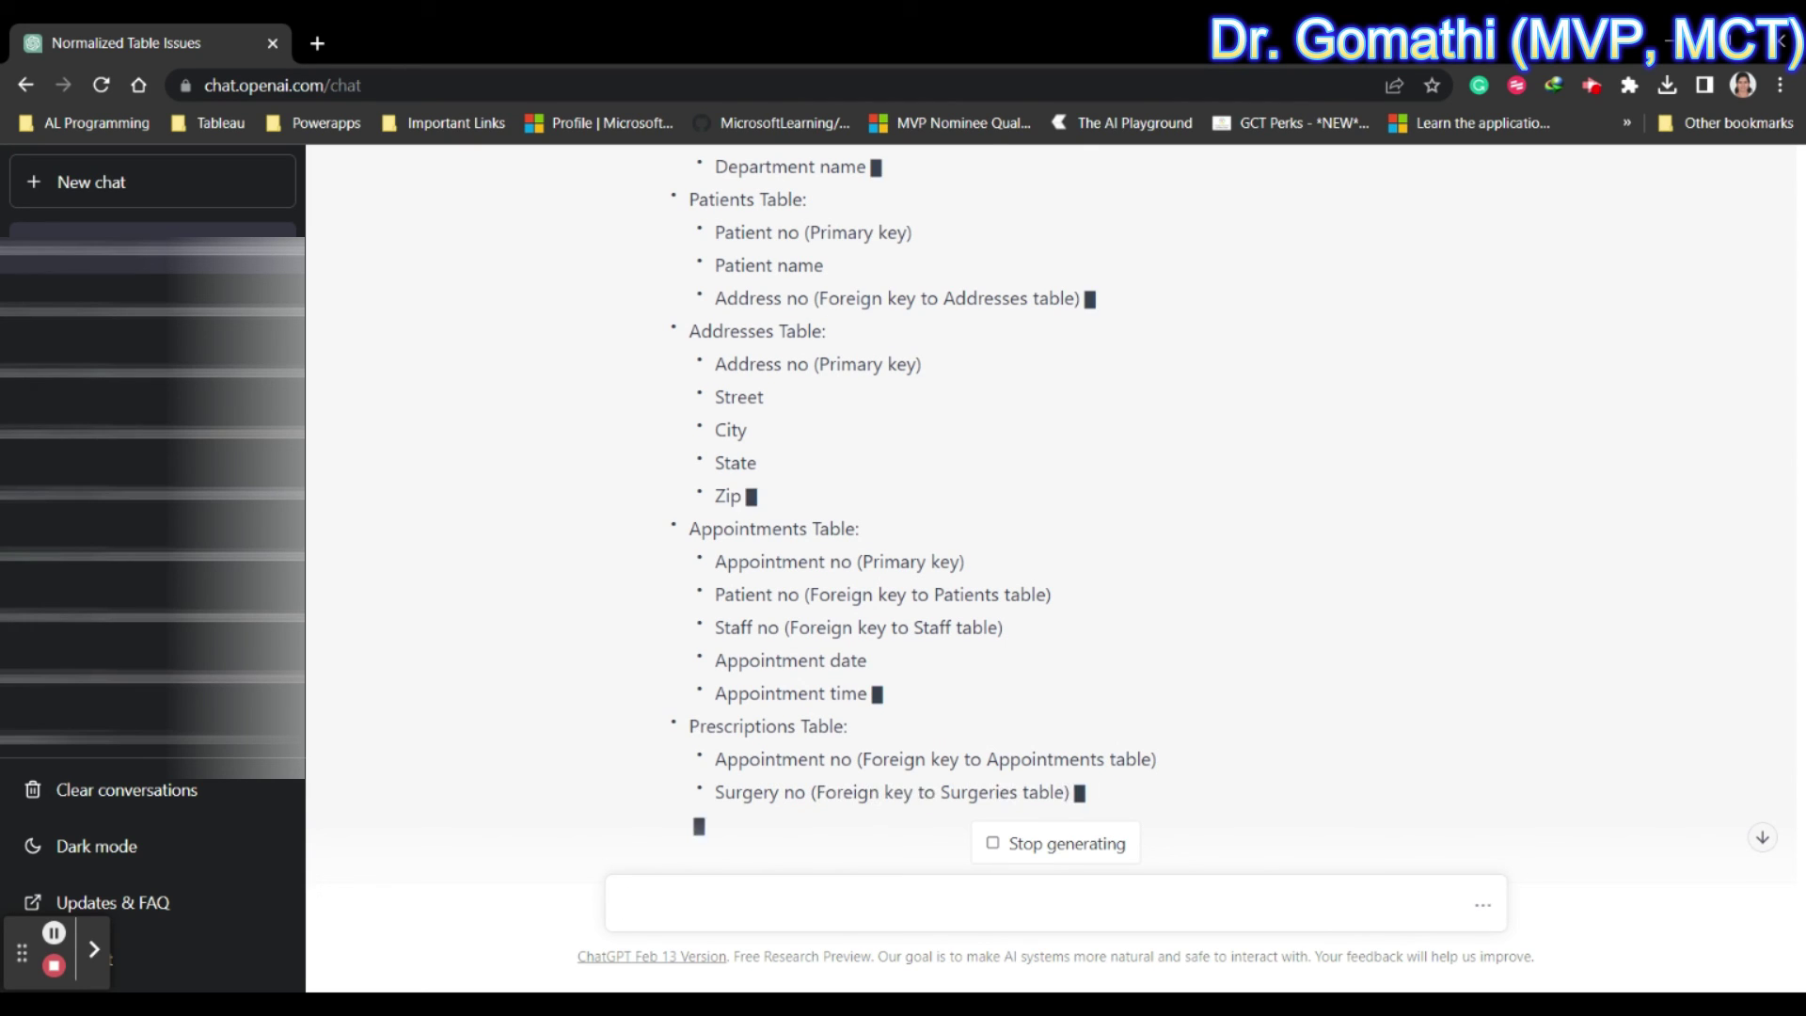
scroll(1020, 640, down, 2)
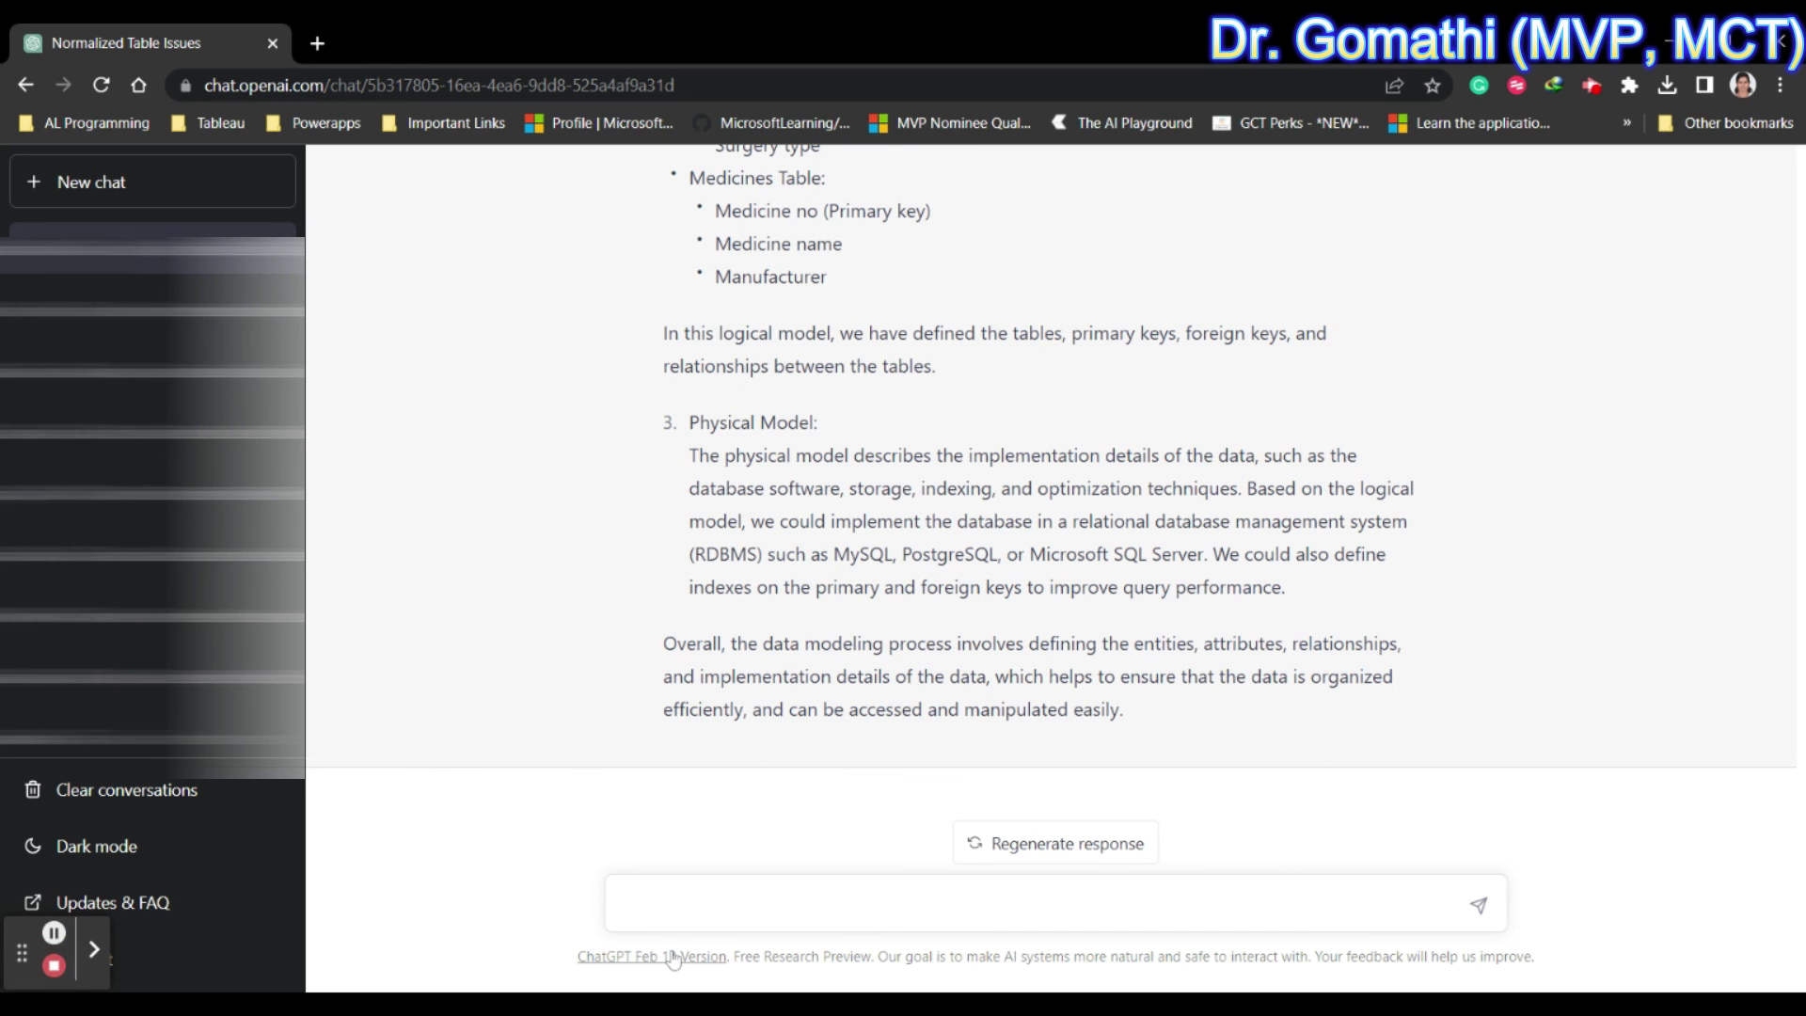
scroll(795, 749, up, 10)
scroll(799, 749, up, 9)
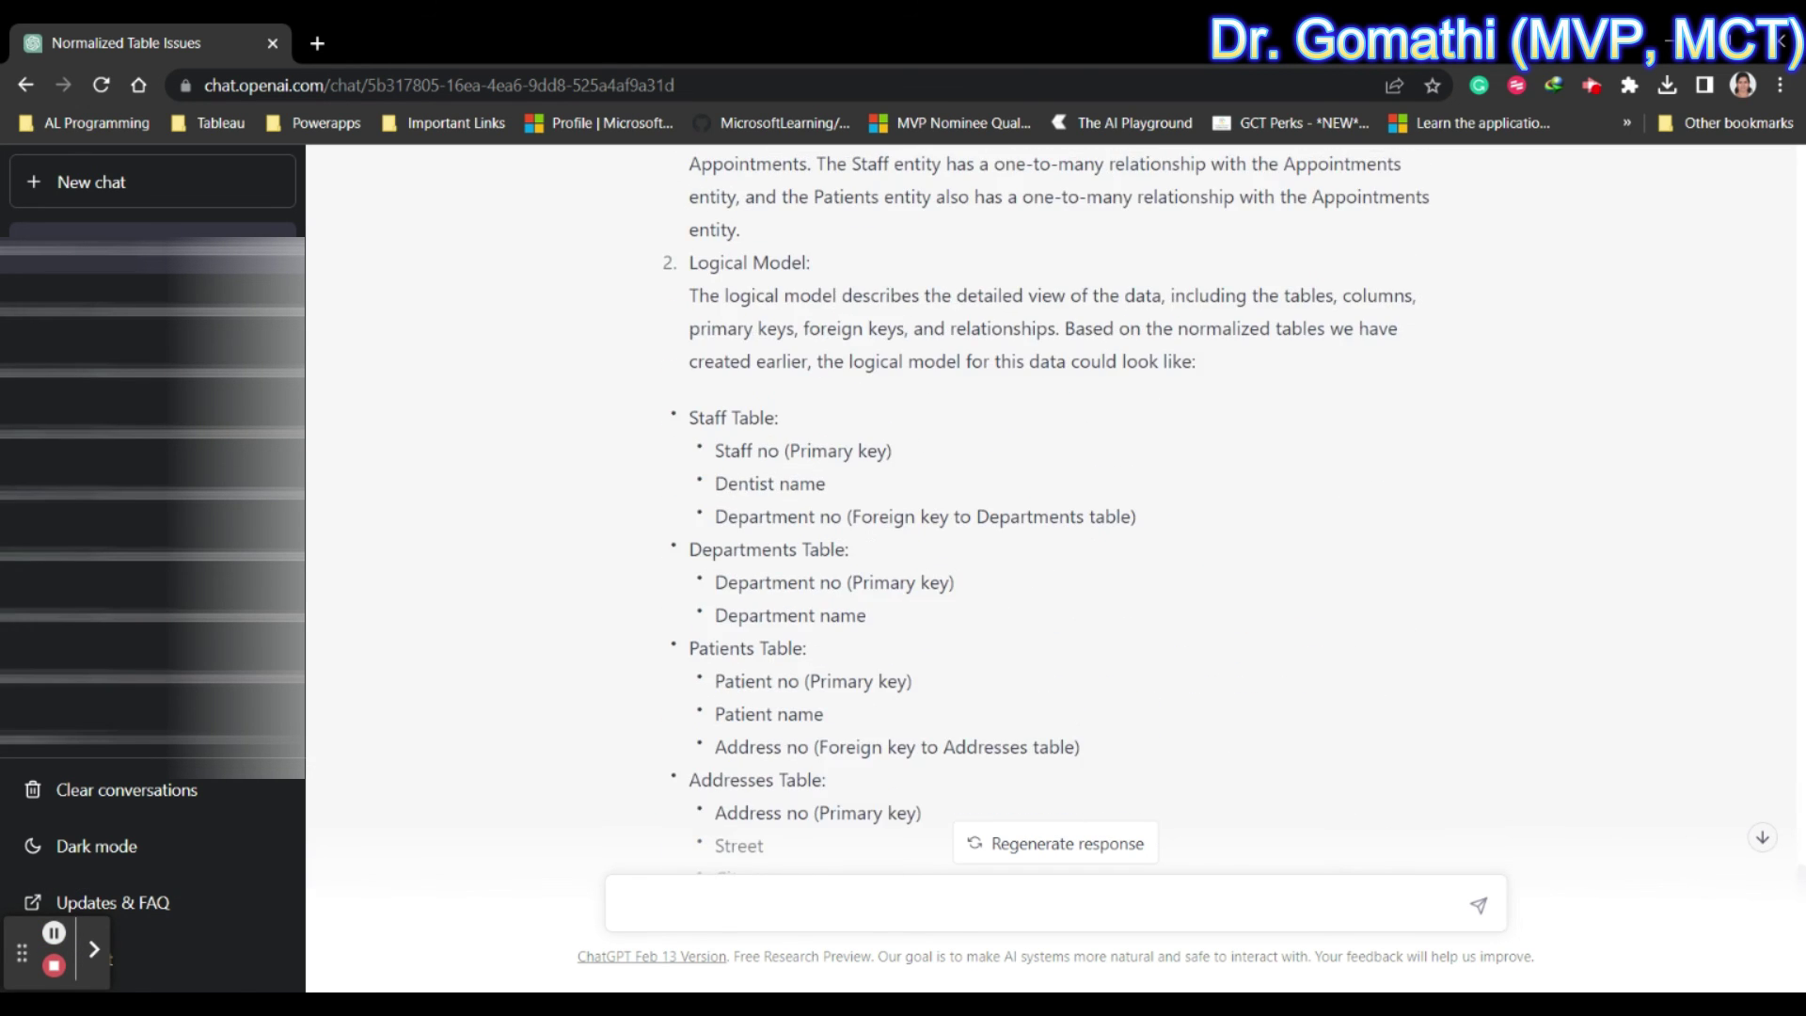
scroll(1051, 505, up, 2)
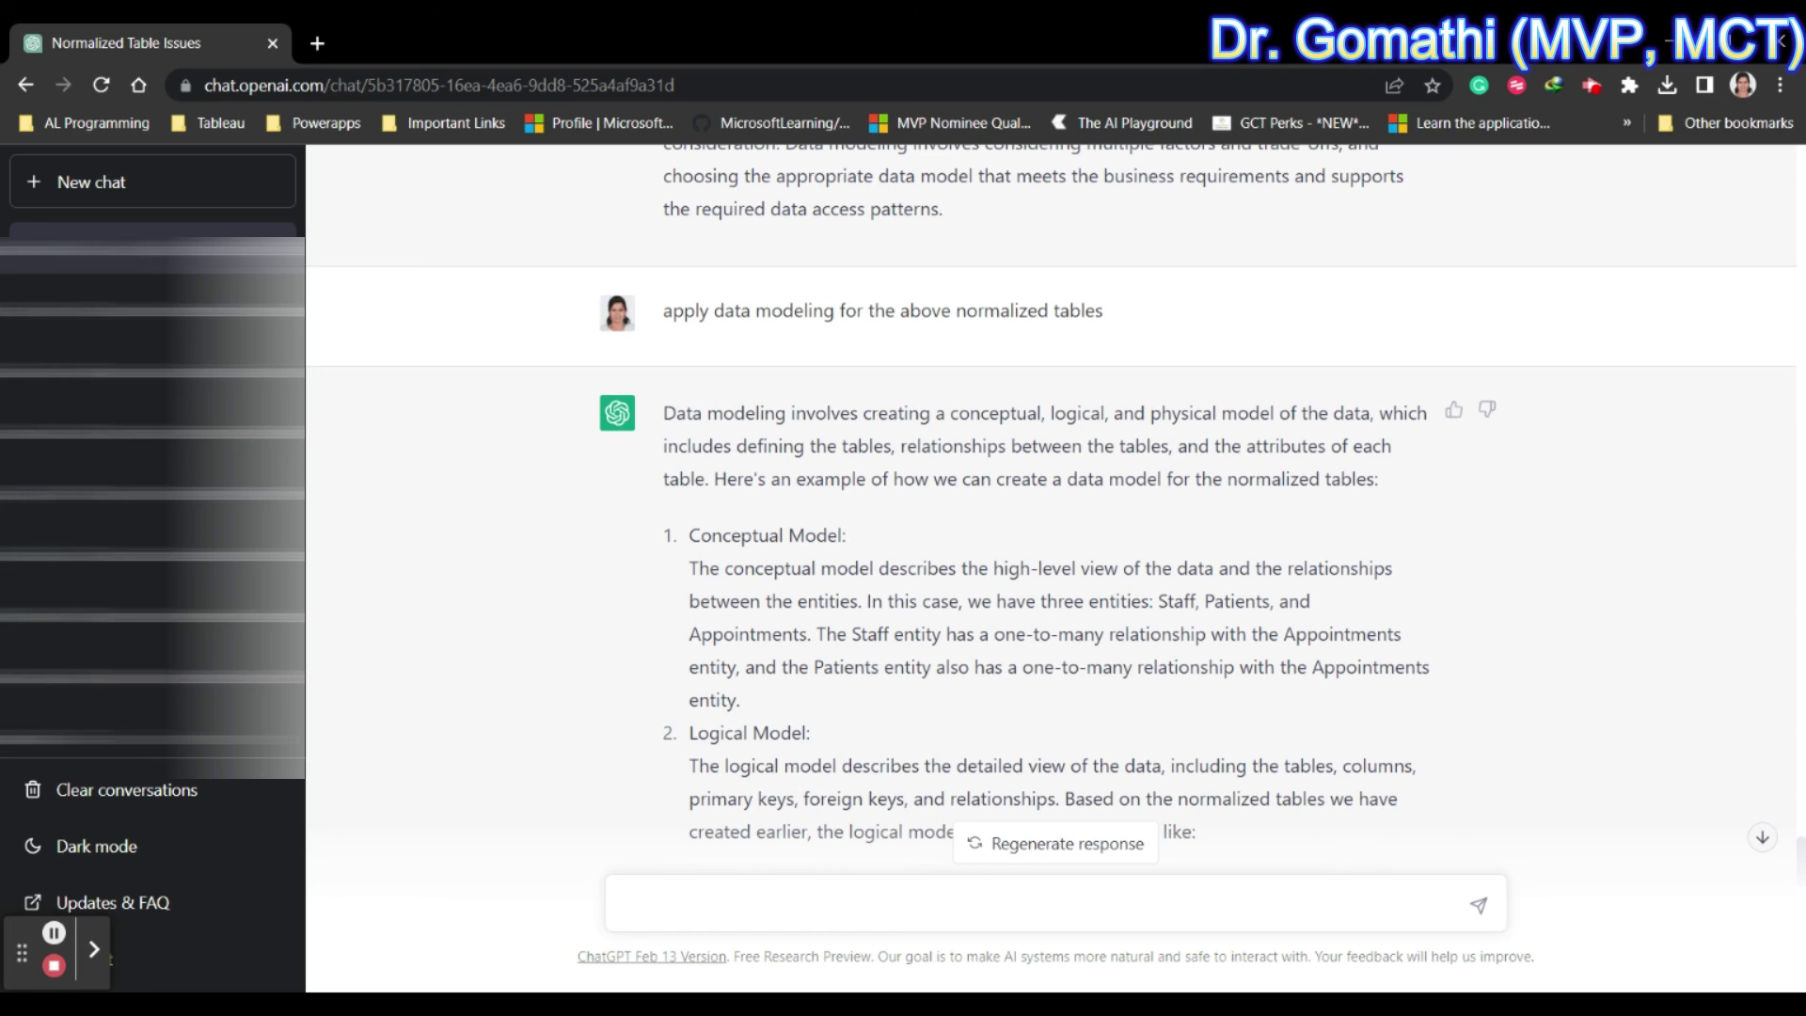
scroll(988, 761, up, 7)
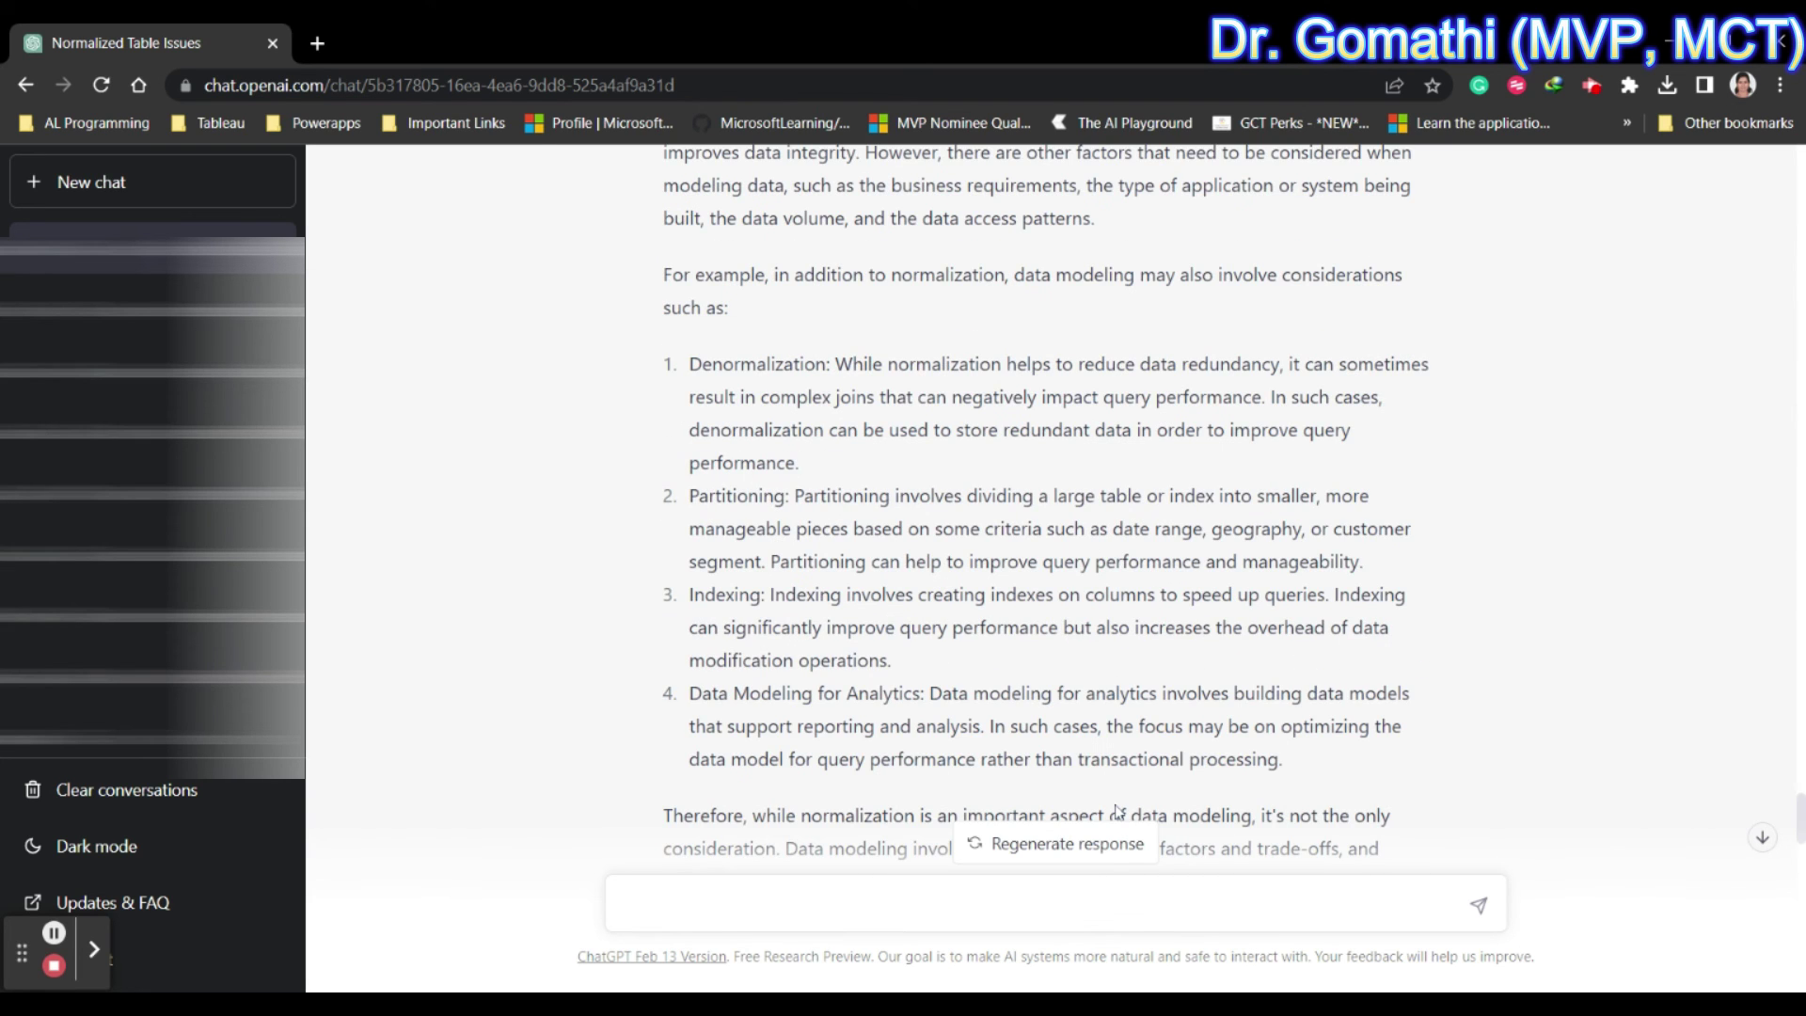
scroll(1181, 649, up, 10)
scroll(1180, 666, up, 6)
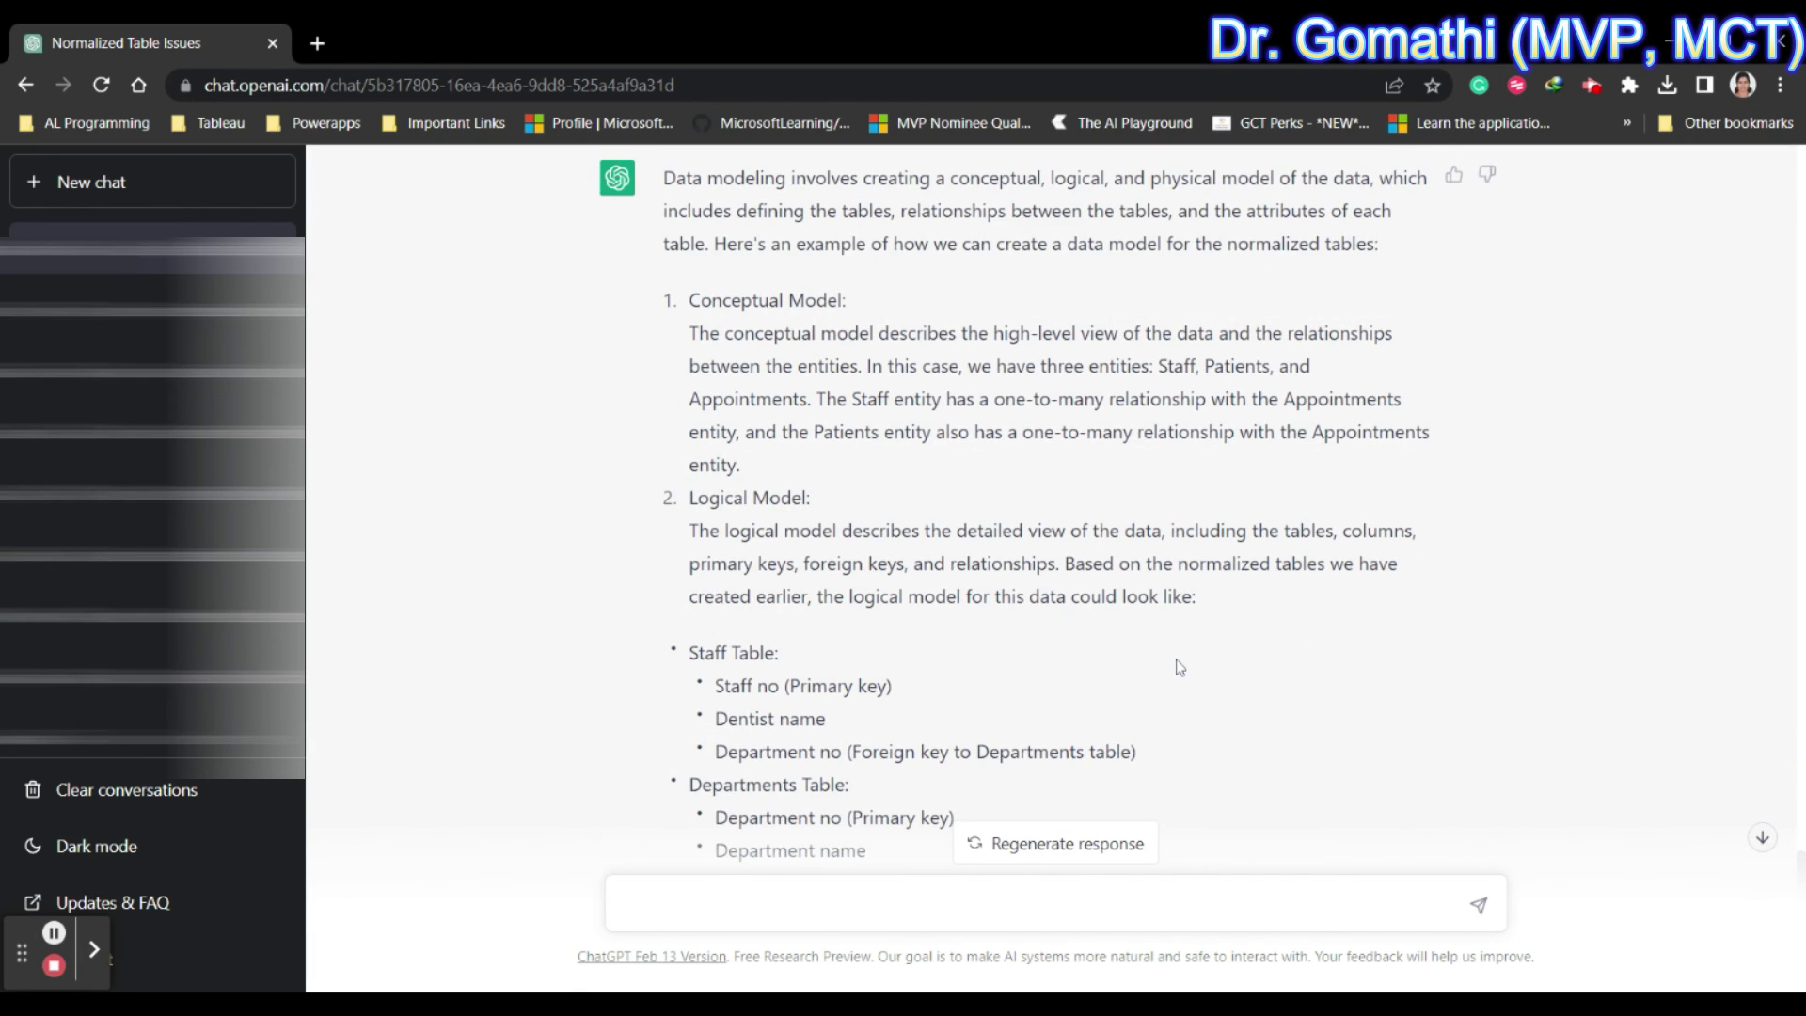
scroll(1181, 666, down, 3)
scroll(1180, 666, up, 3)
scroll(1182, 666, down, 15)
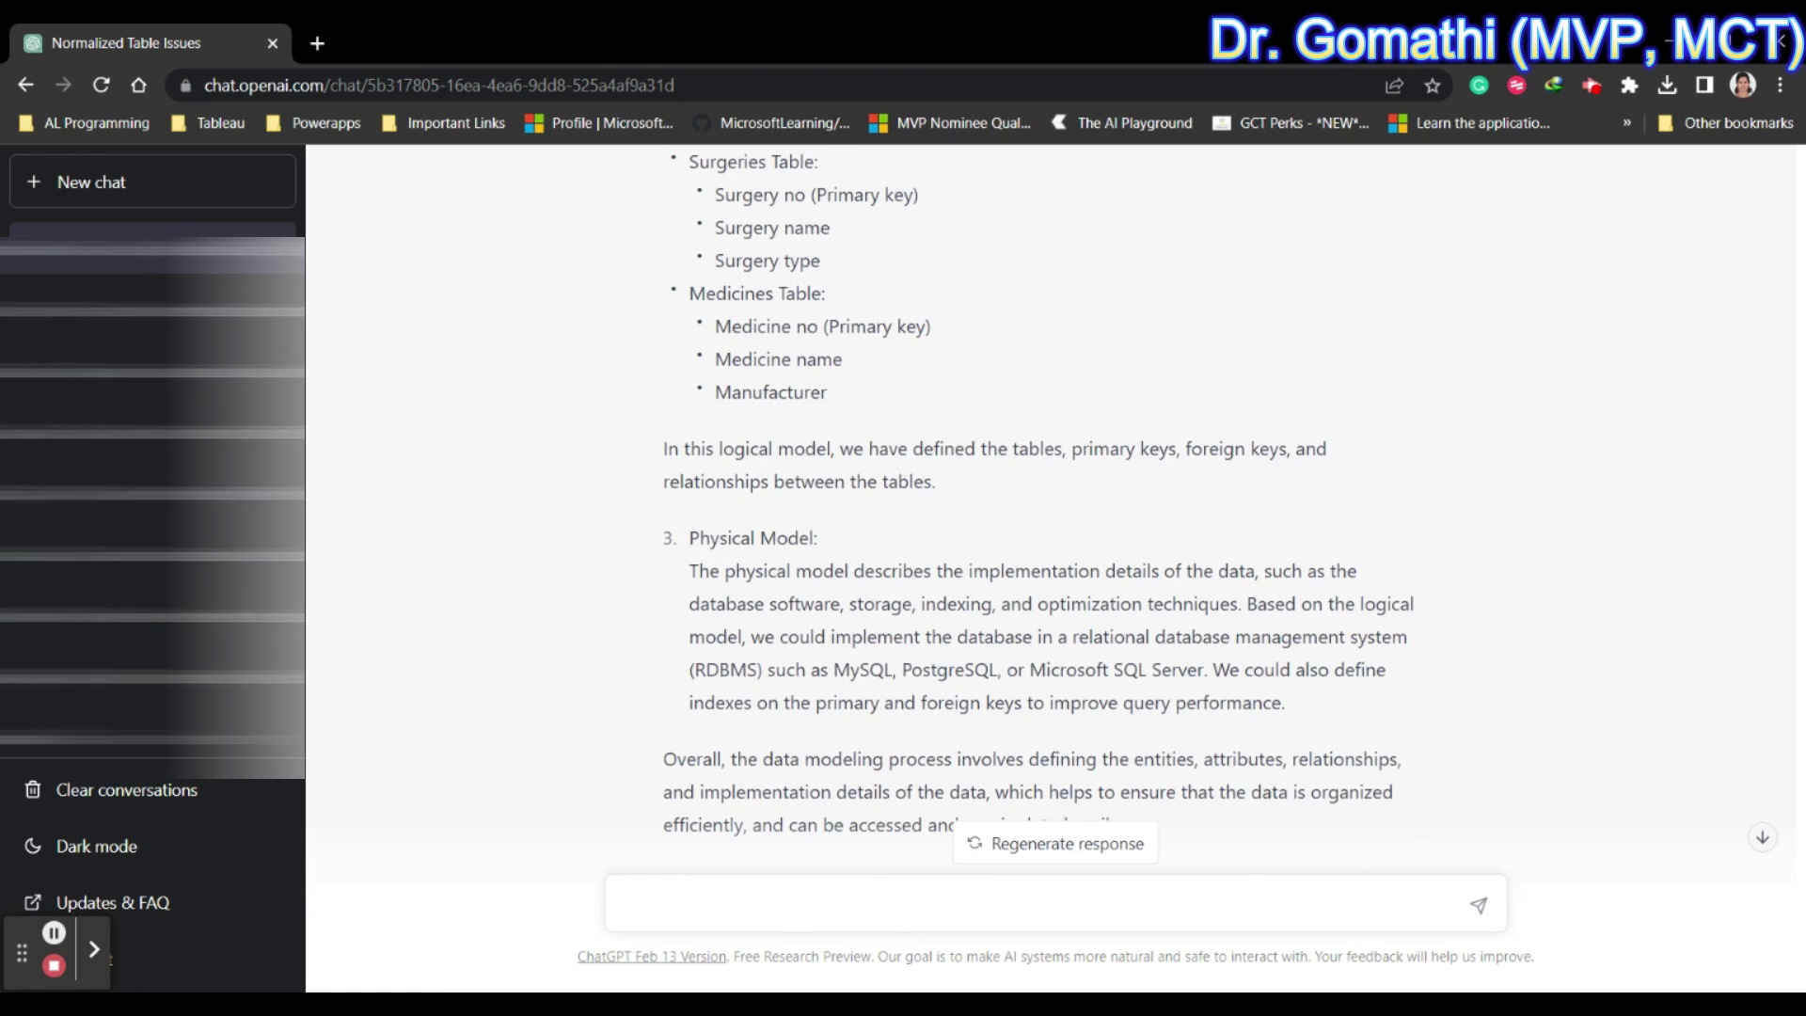
scroll(1050, 452, down, 2)
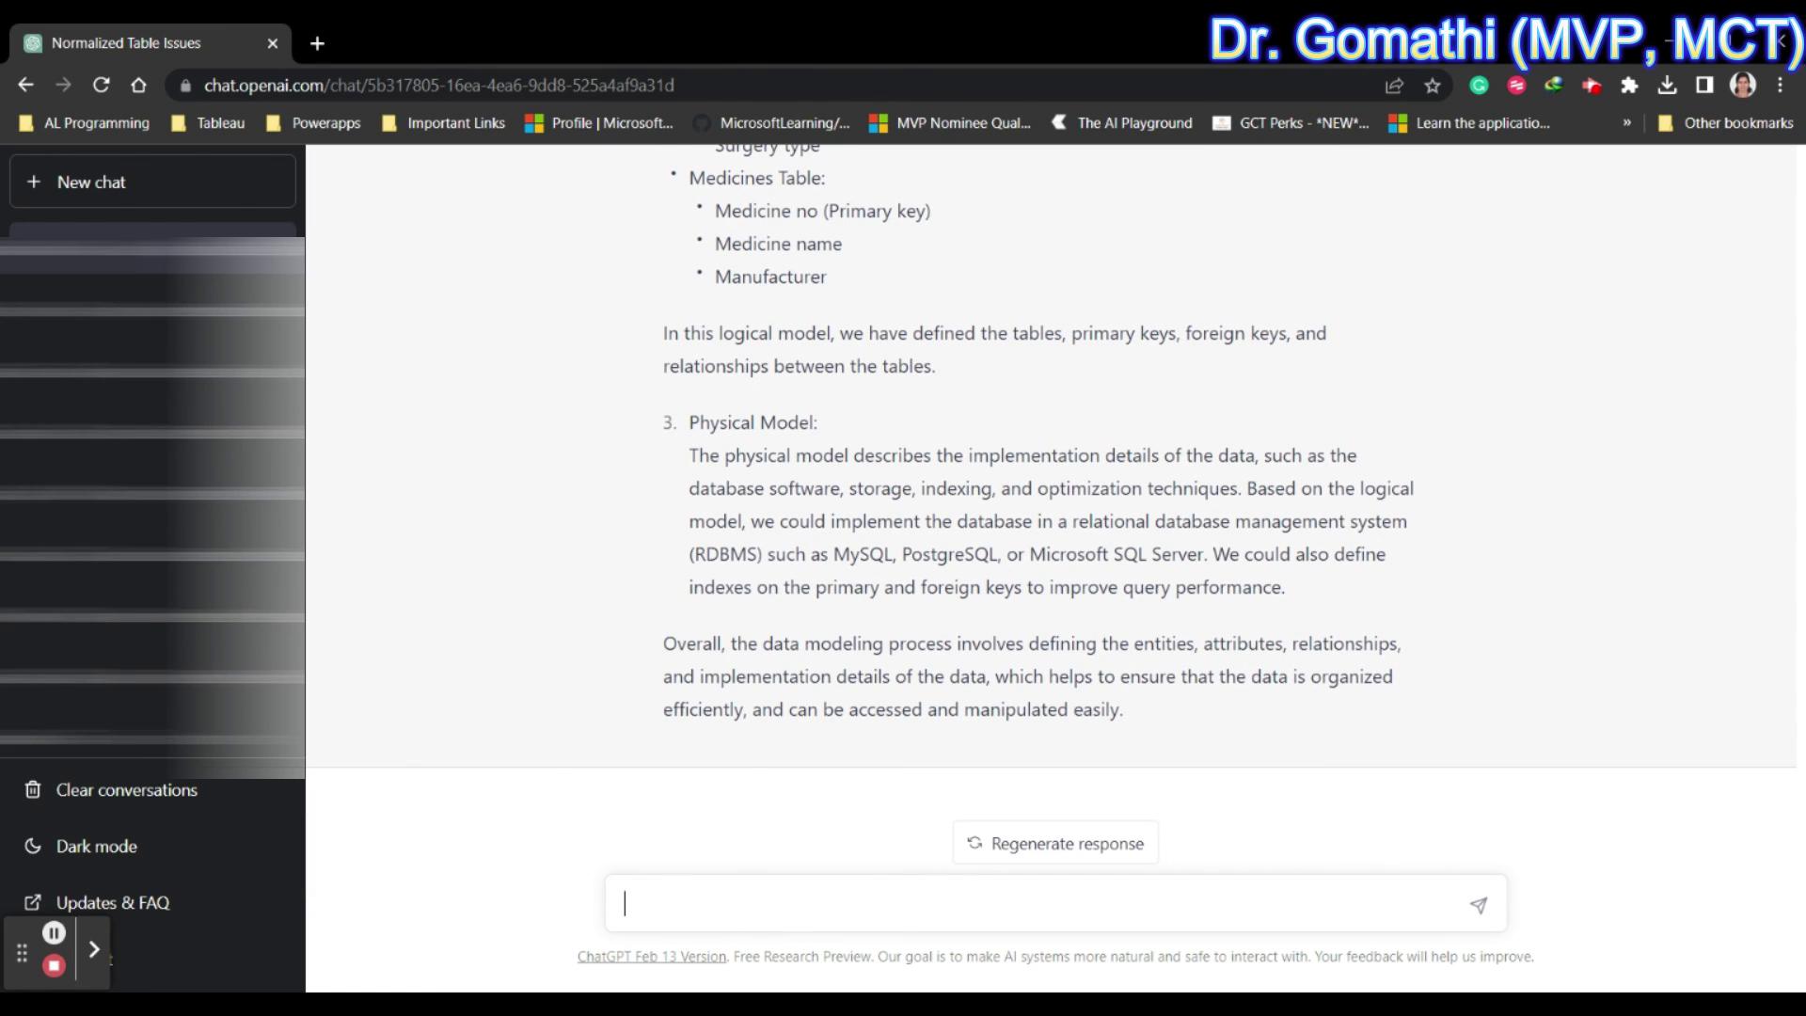